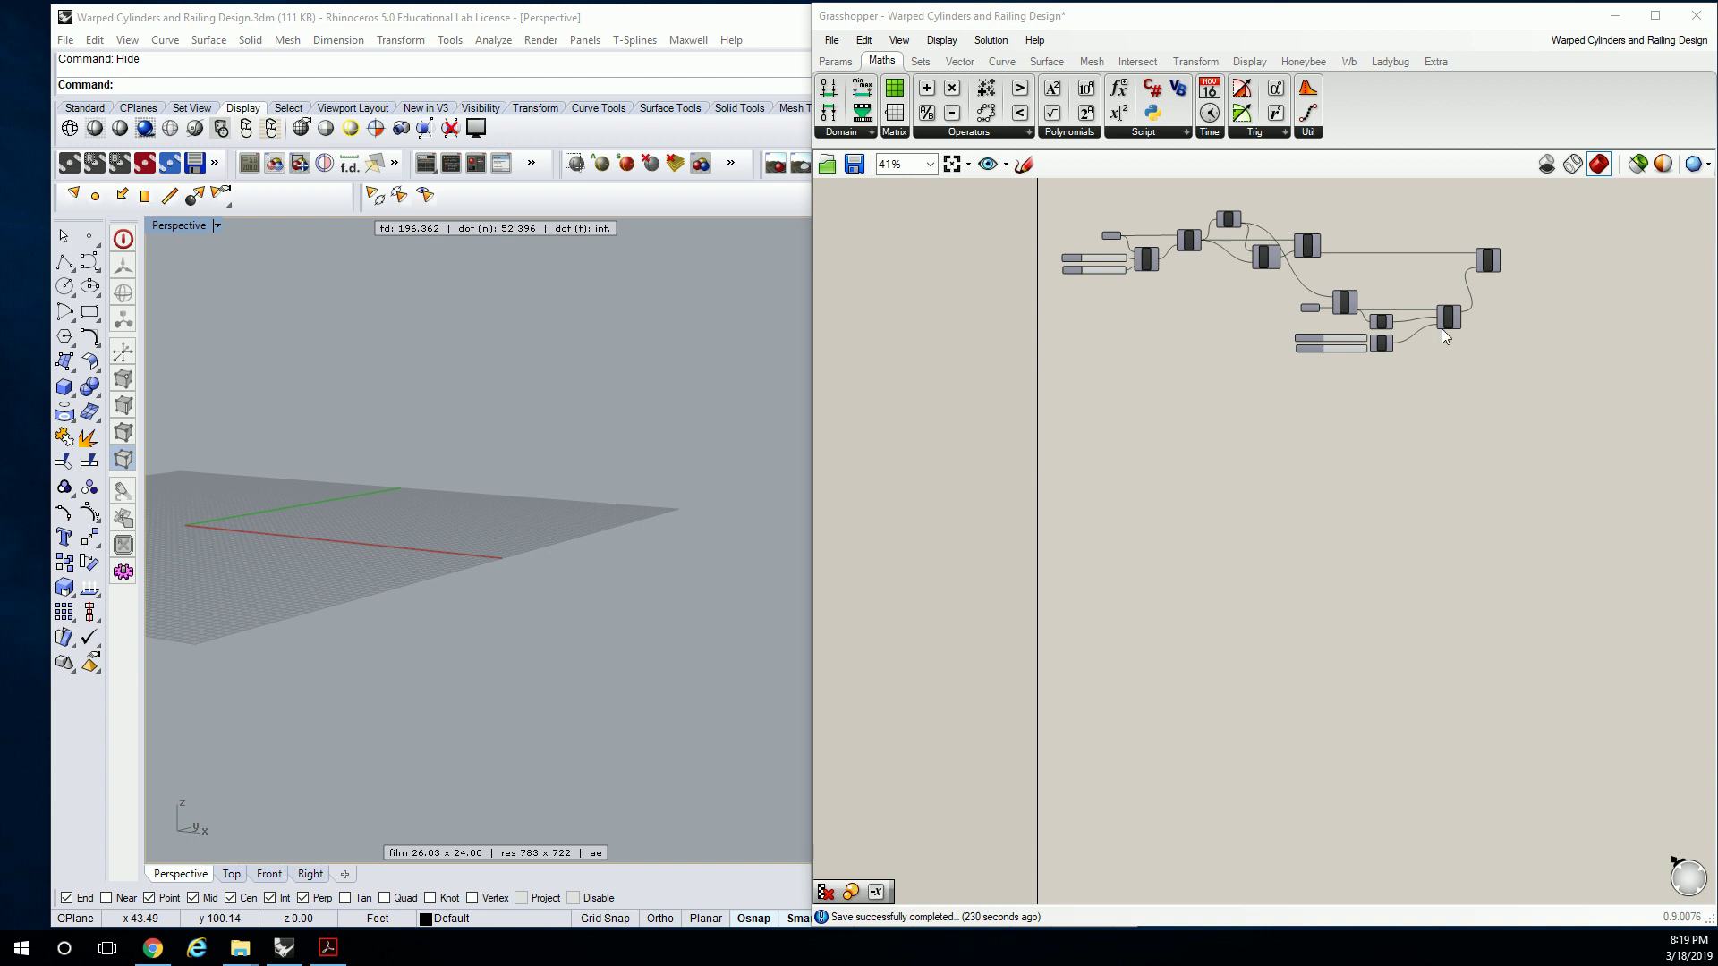
# Draw a straight line on the ground grid, parallel to the red x axis.
pyautogui.moveTo(660, 460); pyautogui.dragTo(510, 498, button='right')
pyautogui.scroll(5, 510, 498)
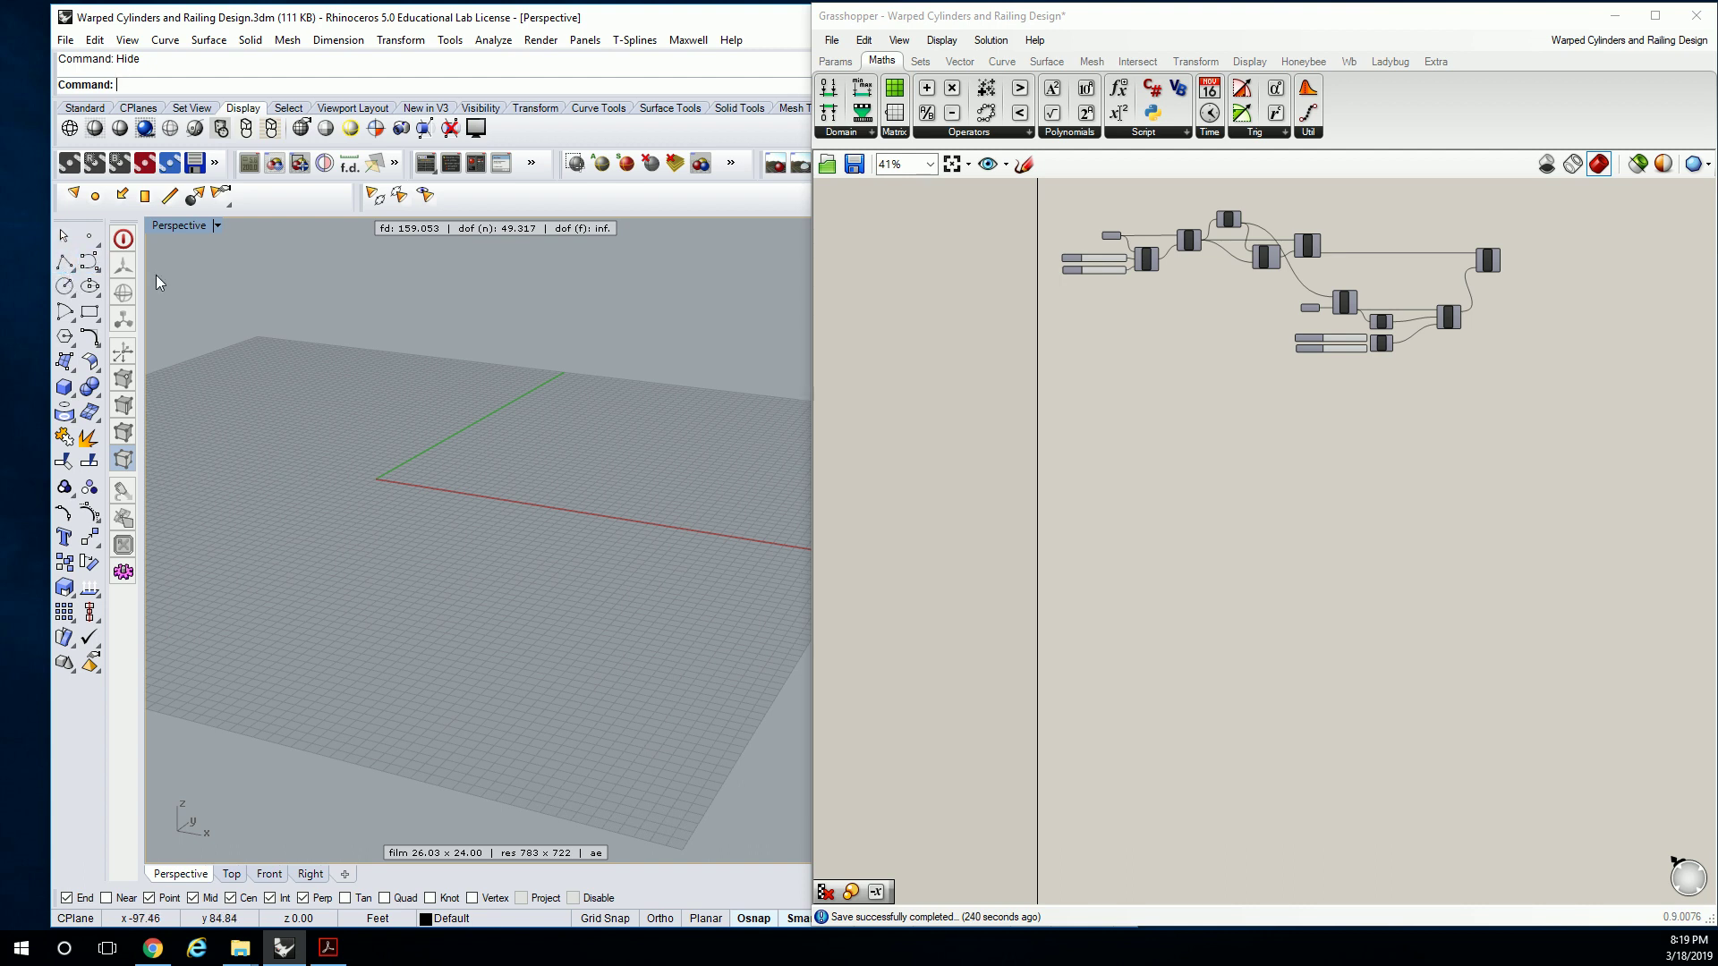
pyautogui.write('List')
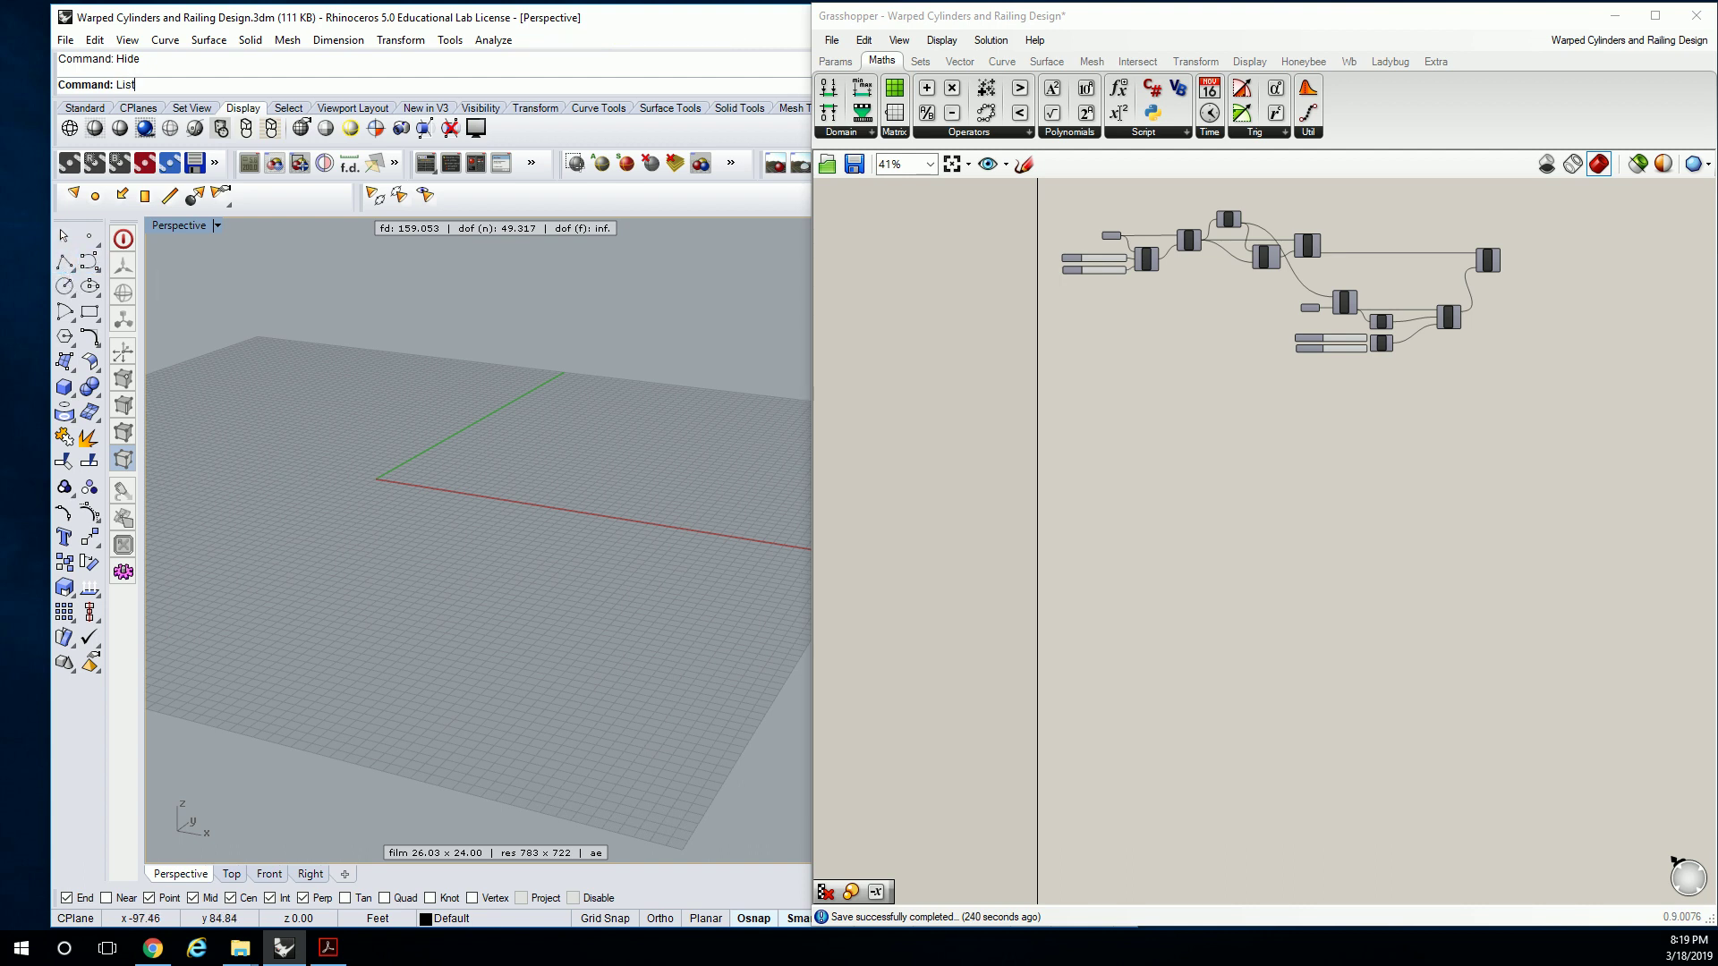
pyautogui.press('BackSpace')
pyautogui.press('BackSpace')
pyautogui.write('ne')
pyautogui.press('Return')
pyautogui.click(454, 466)
pyautogui.click(678, 499)
# Add a Curve parameter to the Grasshopper canvas and reference the drawn Rhino line in it.
pyautogui.scroll(5, 626, 474)
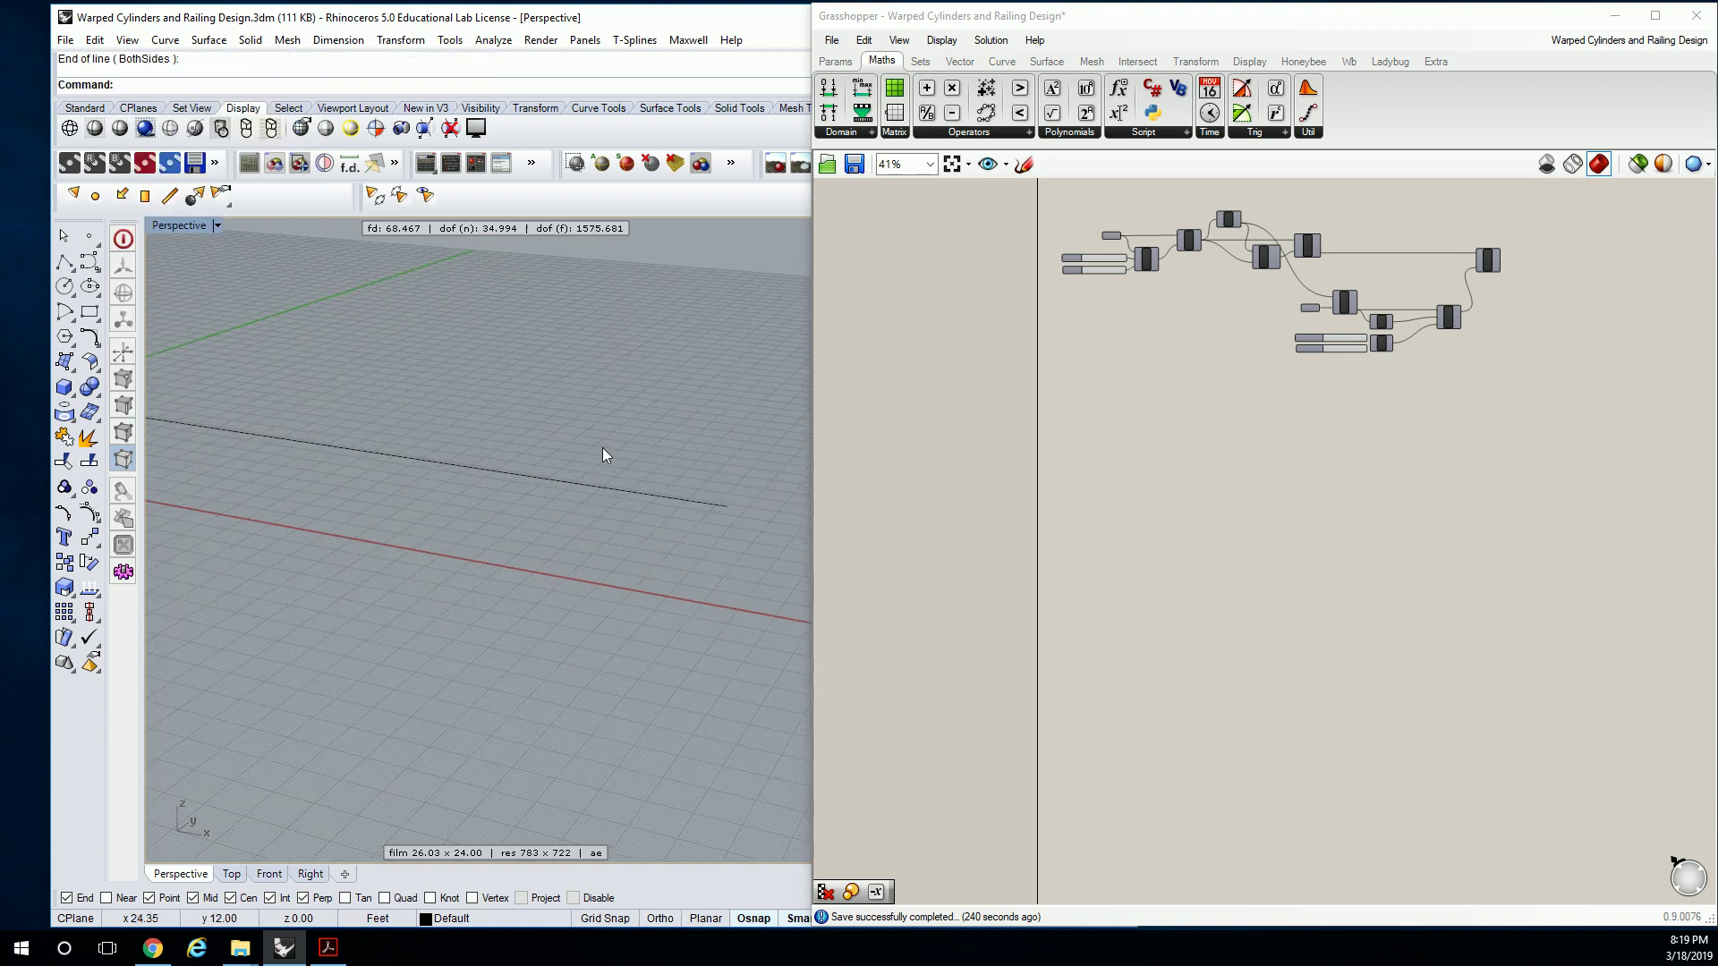
pyautogui.scroll(3, 1219, 341)
pyautogui.scroll(1, 1303, 401)
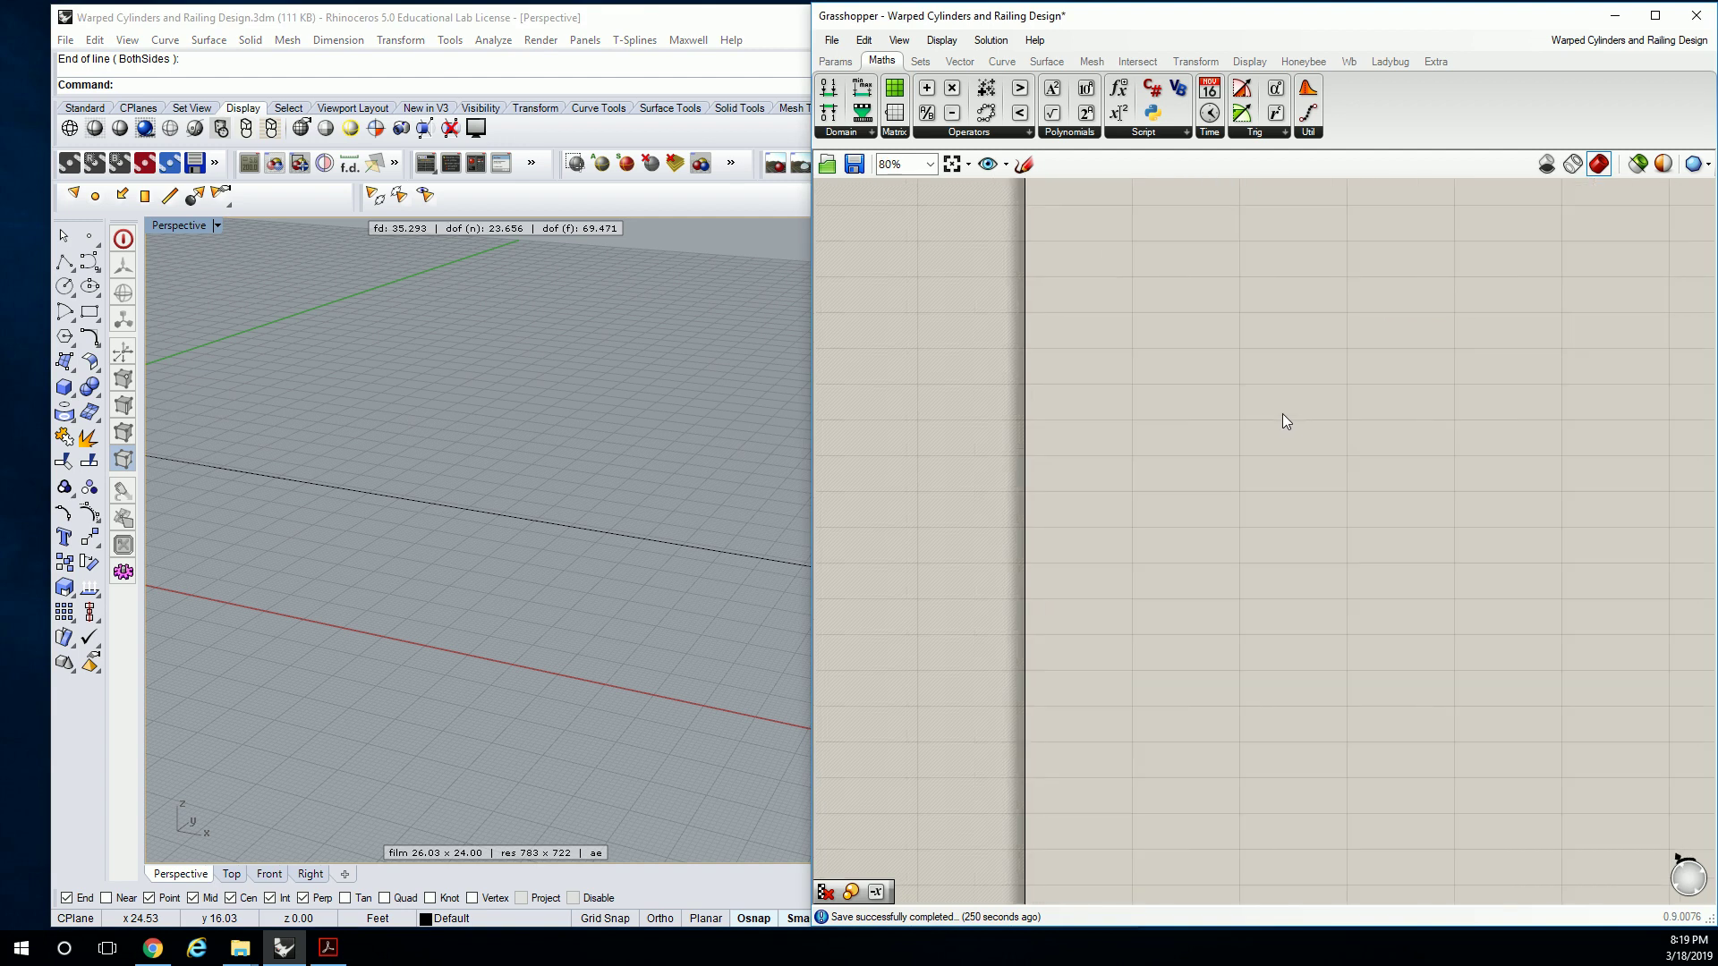
pyautogui.click(834, 61)
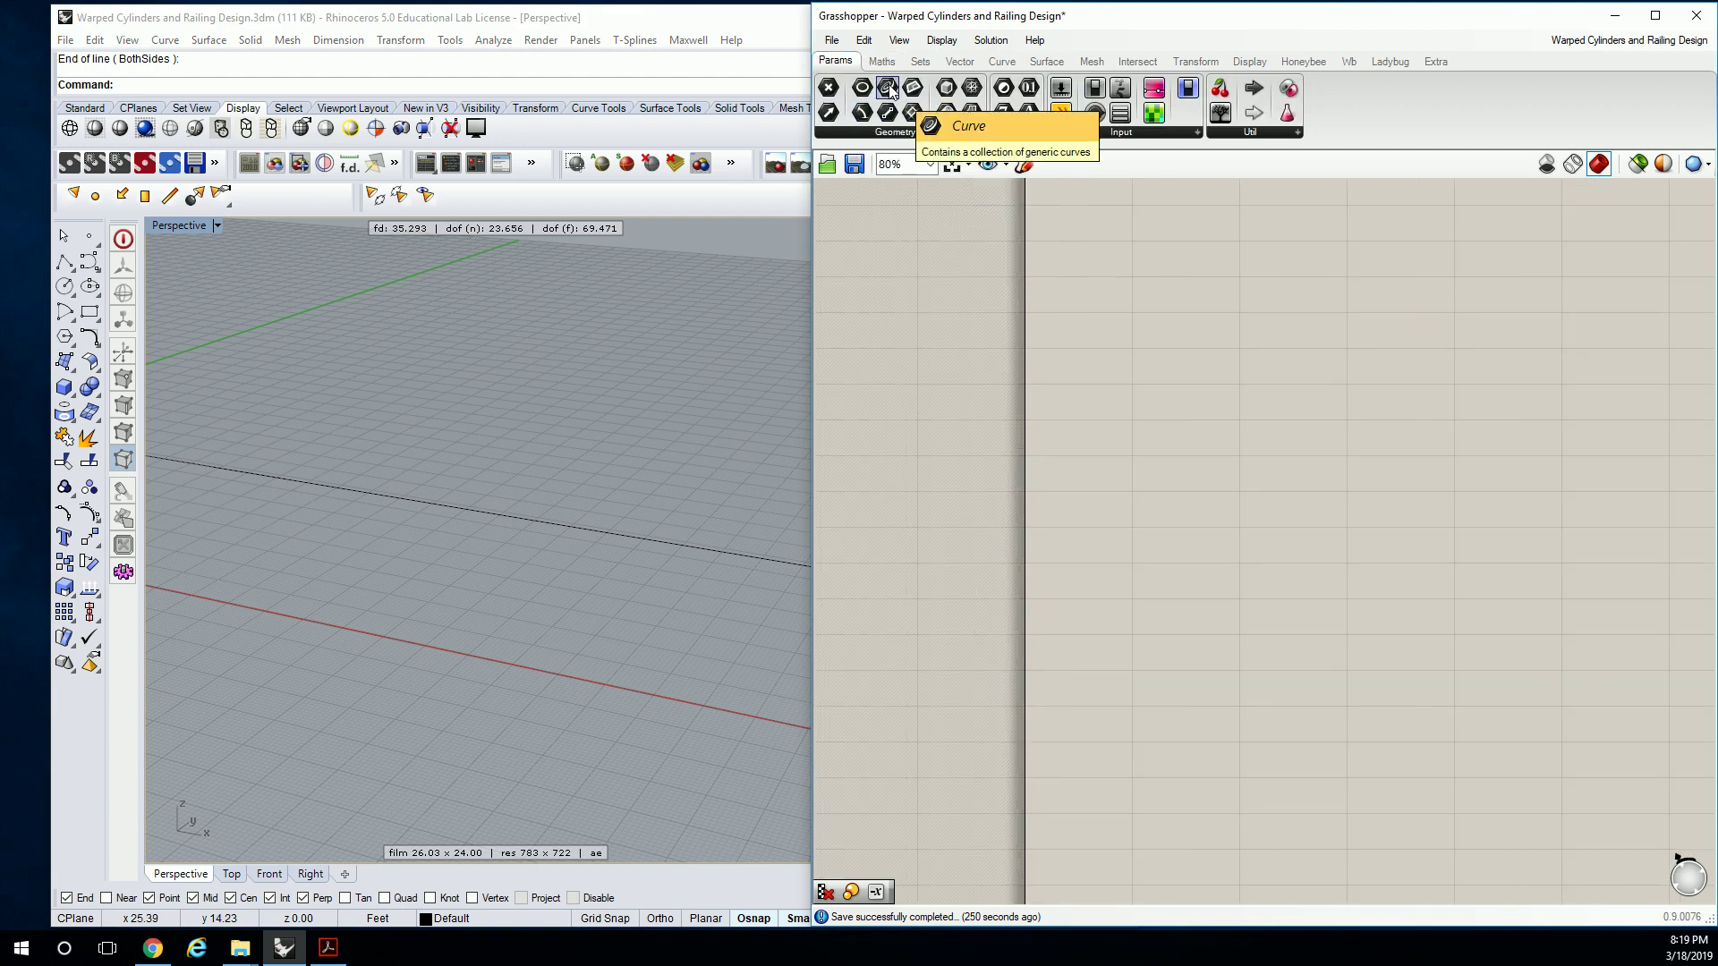
pyautogui.moveTo(891, 89); pyautogui.dragTo(1211, 532)
pyautogui.rightClick(1208, 508)
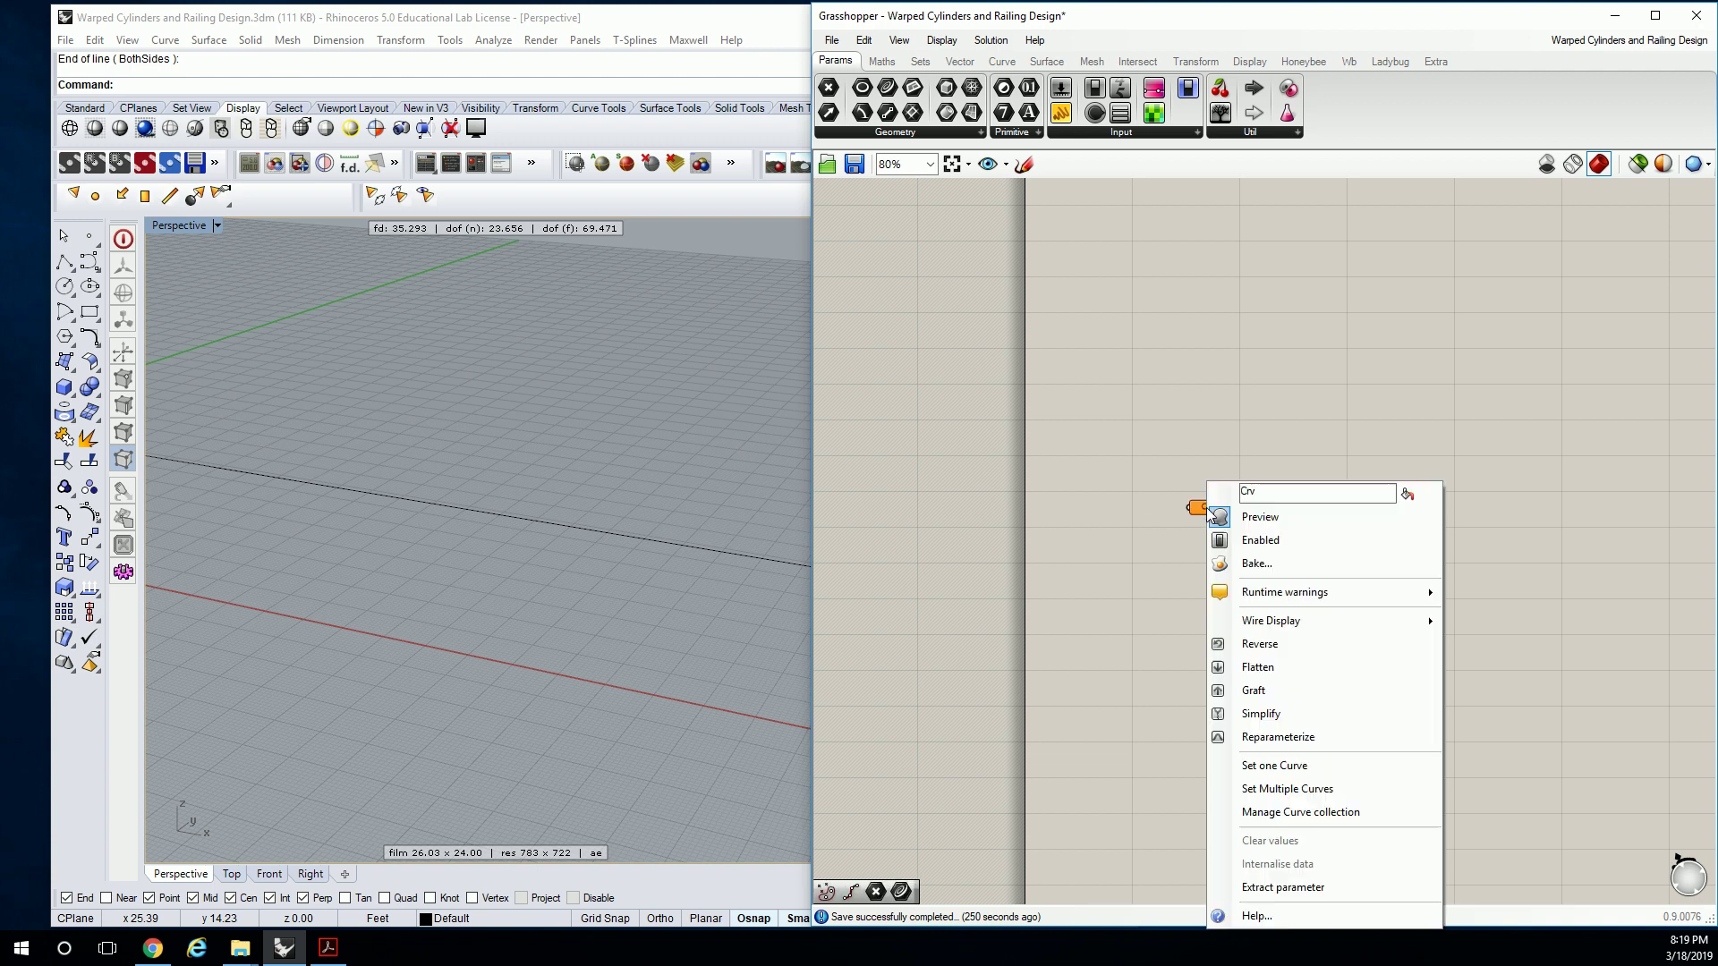
pyautogui.click(1275, 766)
pyautogui.scroll(-2, 723, 524)
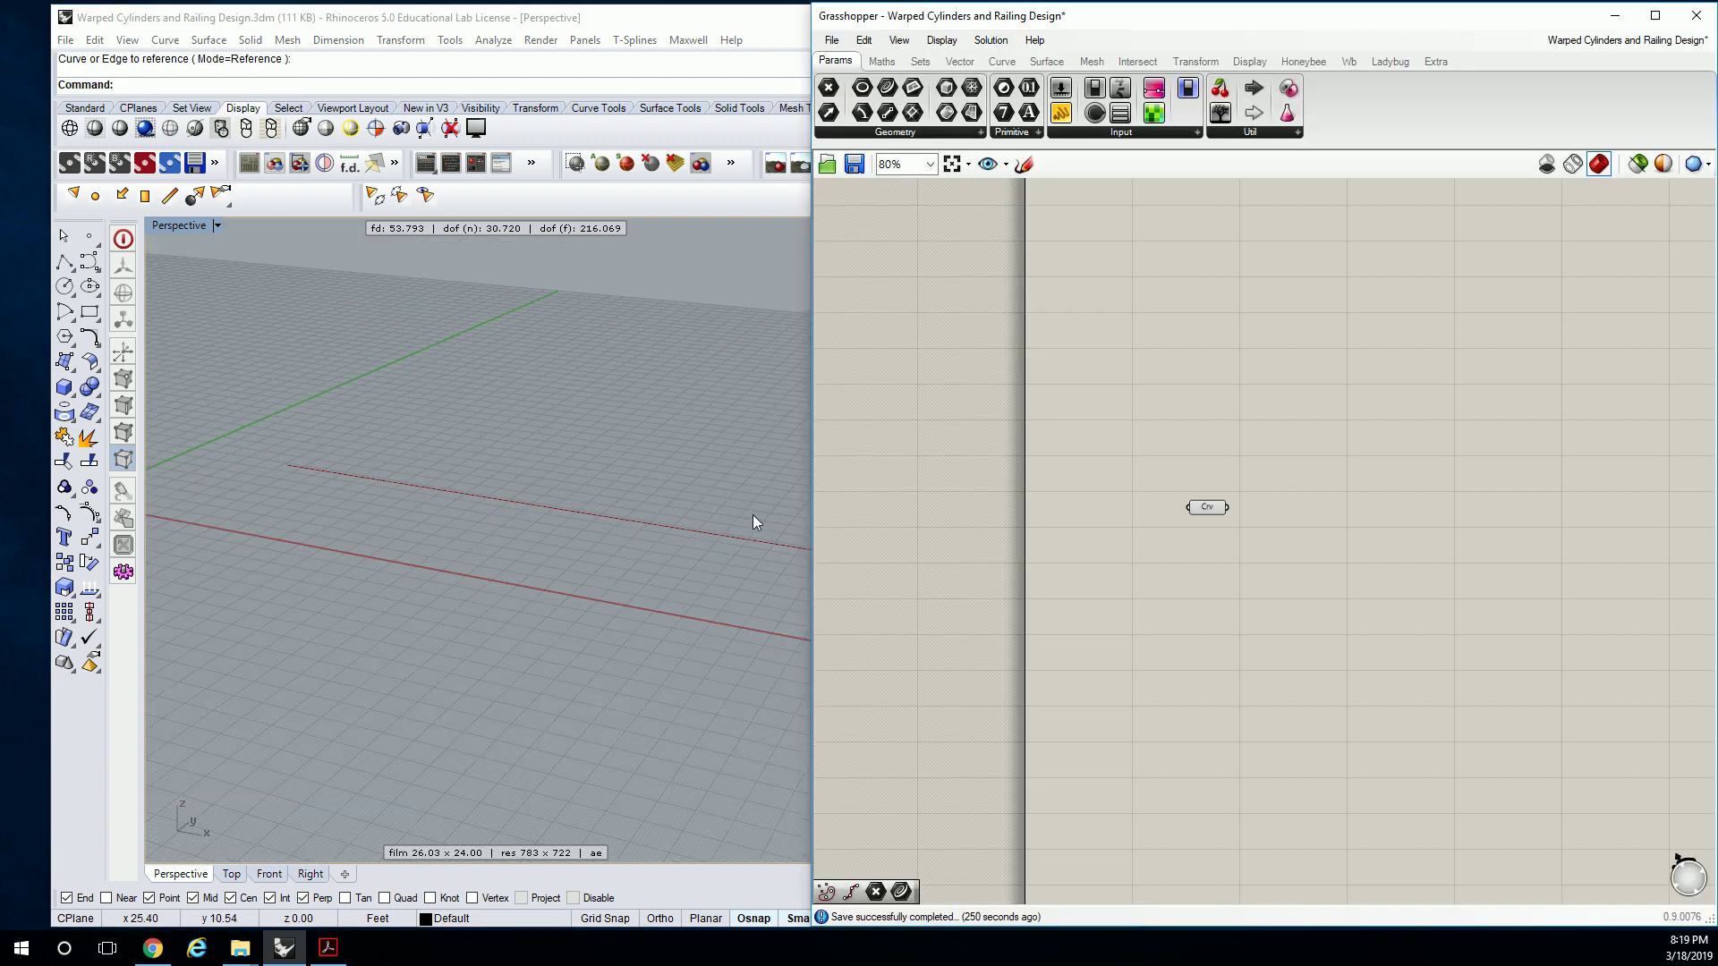
# Copy the line a short distance straight down and loft the two lines into a narrow vertical strip using the Normal style.
pyautogui.moveTo(754, 513); pyautogui.dragTo(575, 479, button='right')
pyautogui.scroll(2, 562, 466)
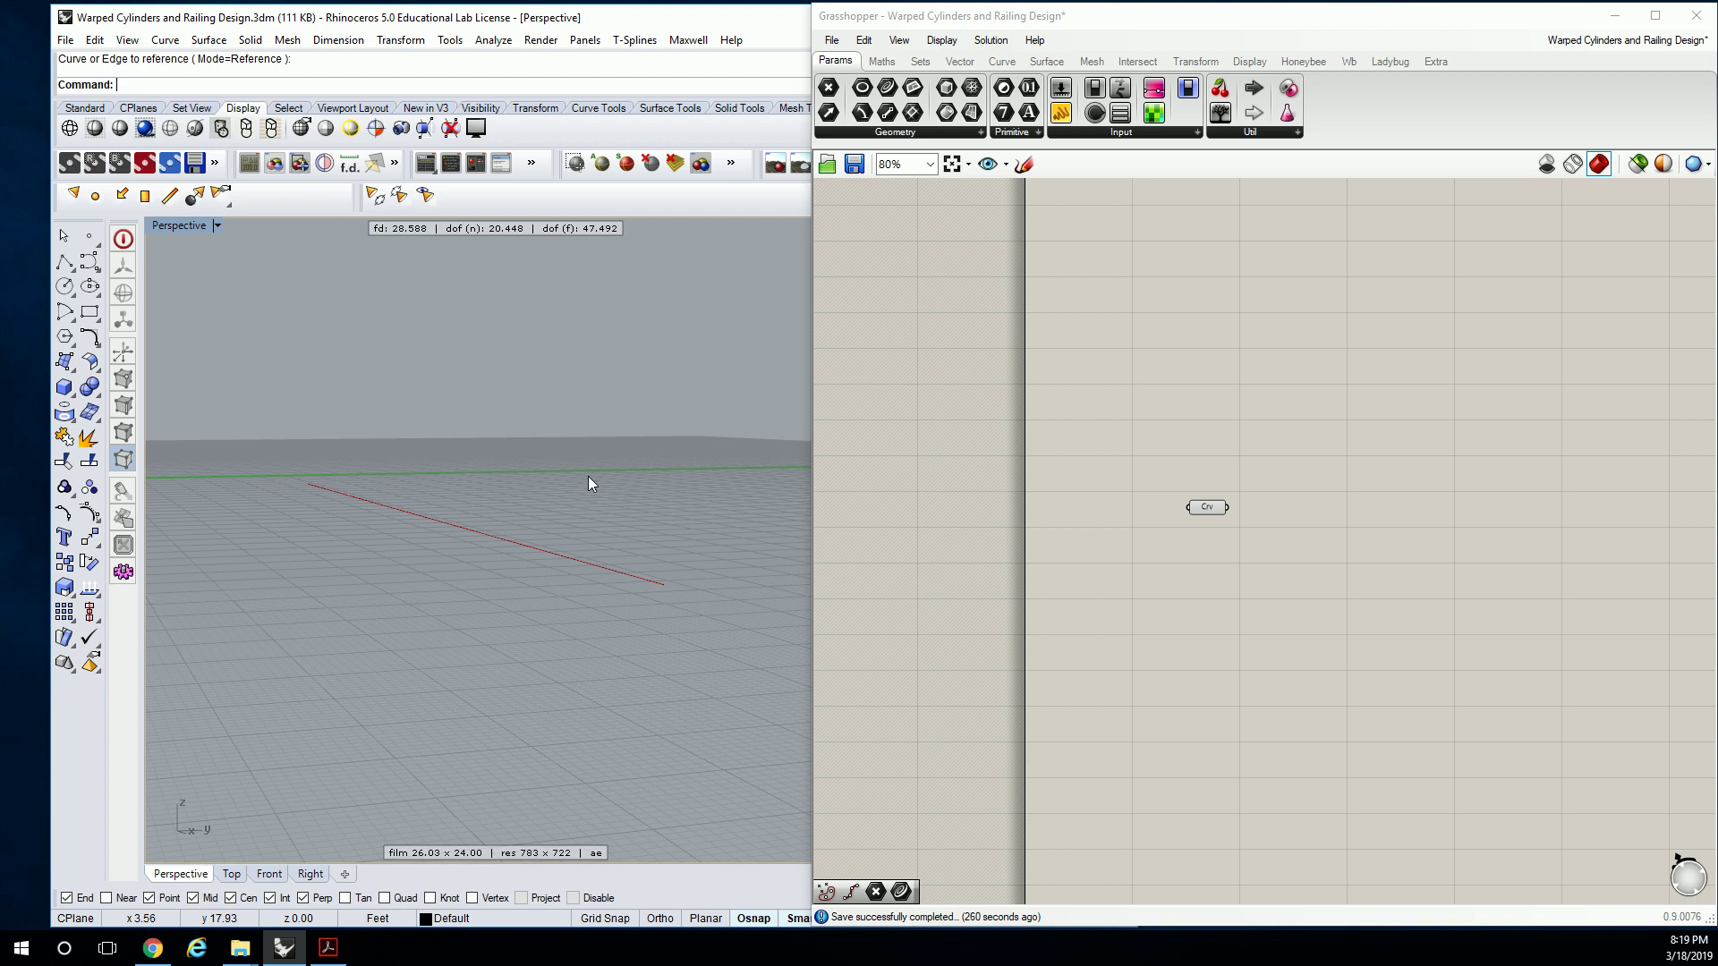
pyautogui.click(614, 571)
pyautogui.moveTo(415, 462); pyautogui.dragTo(502, 529)
pyautogui.moveTo(646, 535); pyautogui.dragTo(569, 631)
pyautogui.write('loft')
pyautogui.press('Return')
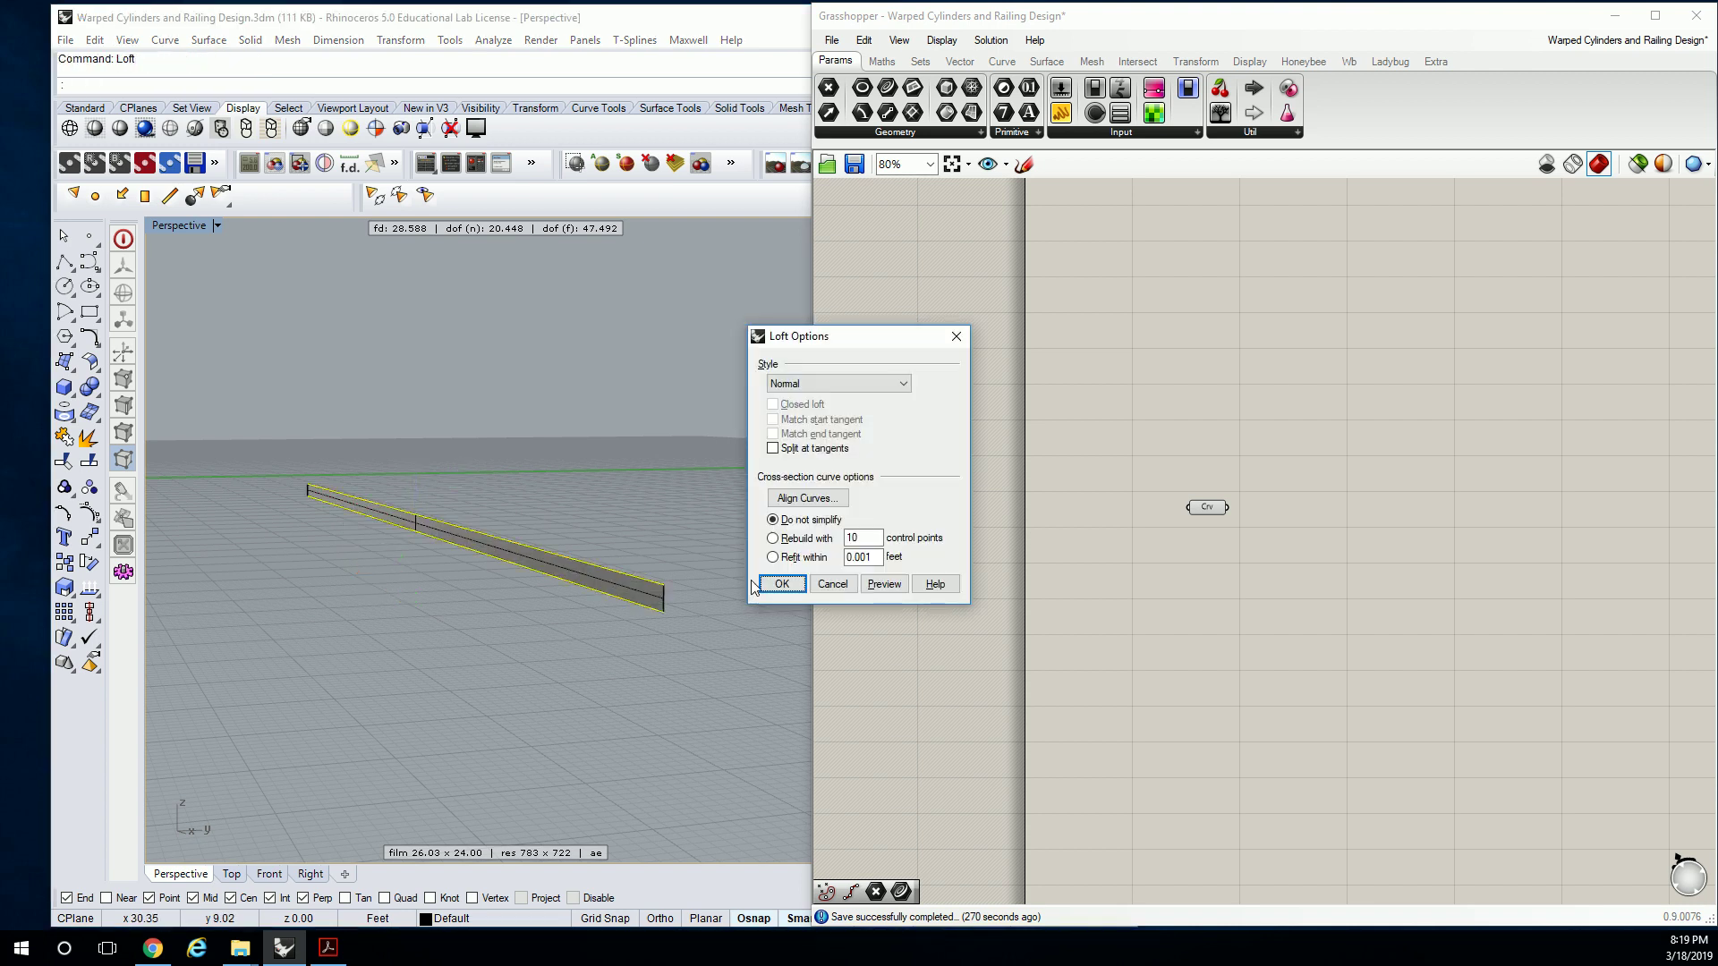
pyautogui.click(776, 587)
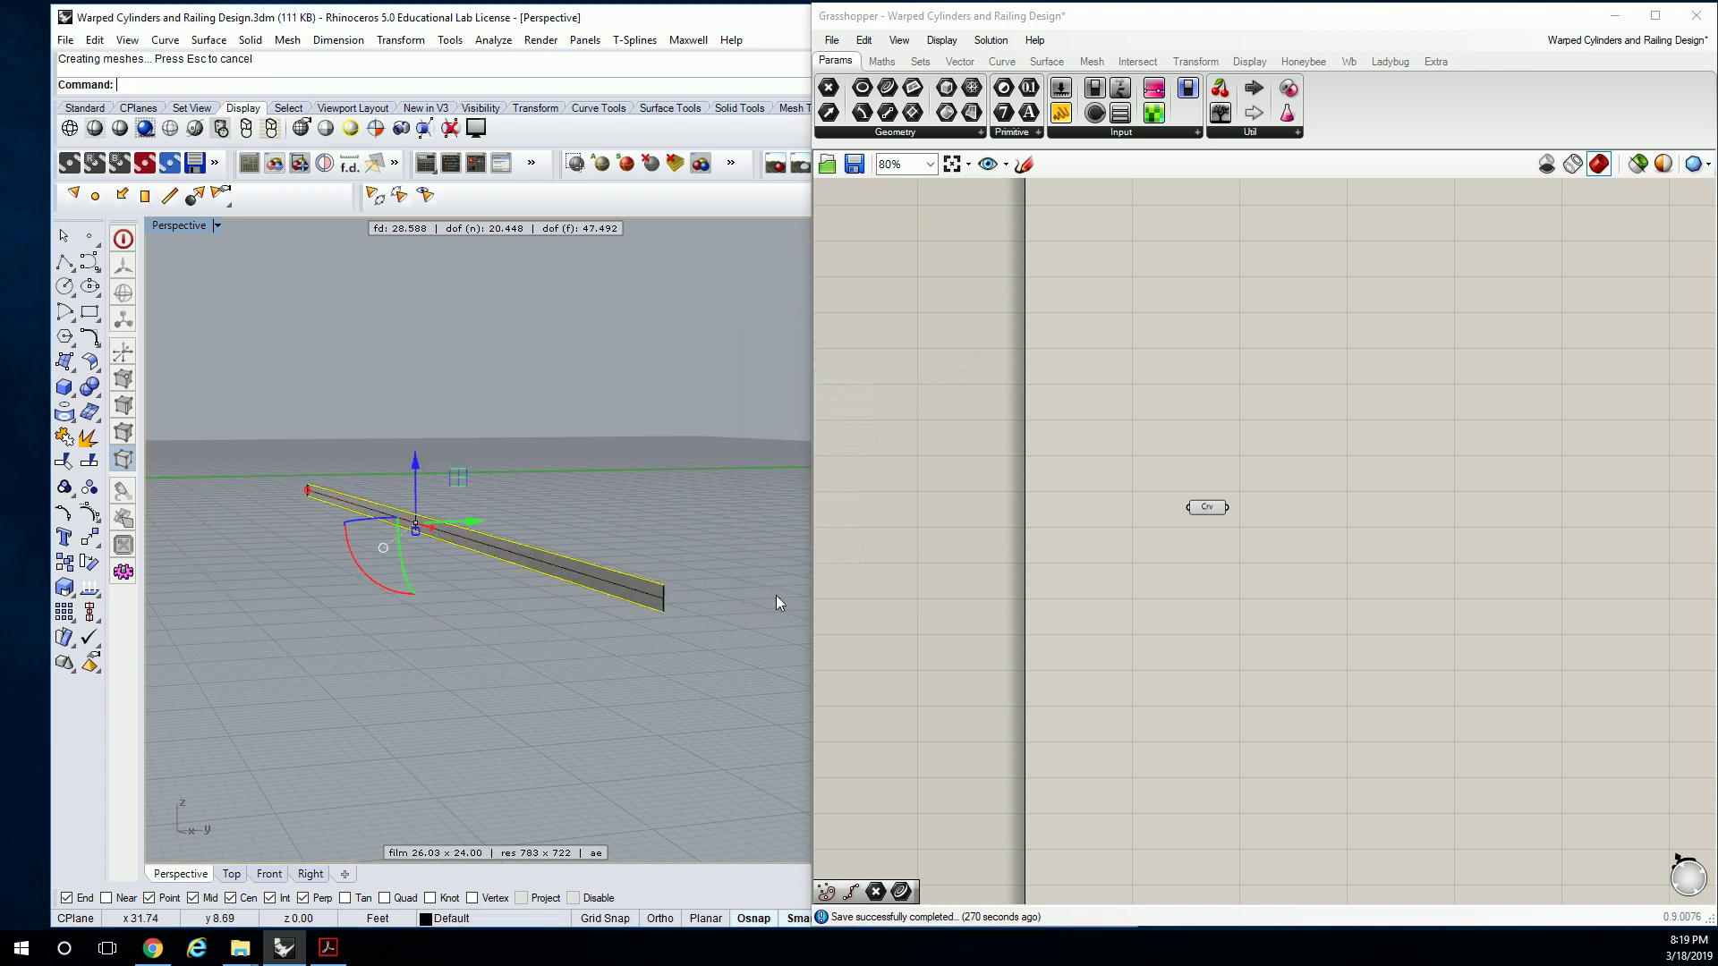
# Extrude the lofted strip horizontally along the y direction into a flat slab and select the original line on its top edge.
pyautogui.click(504, 553)
pyautogui.moveTo(471, 521); pyautogui.dragTo(544, 641)
pyautogui.click(548, 617)
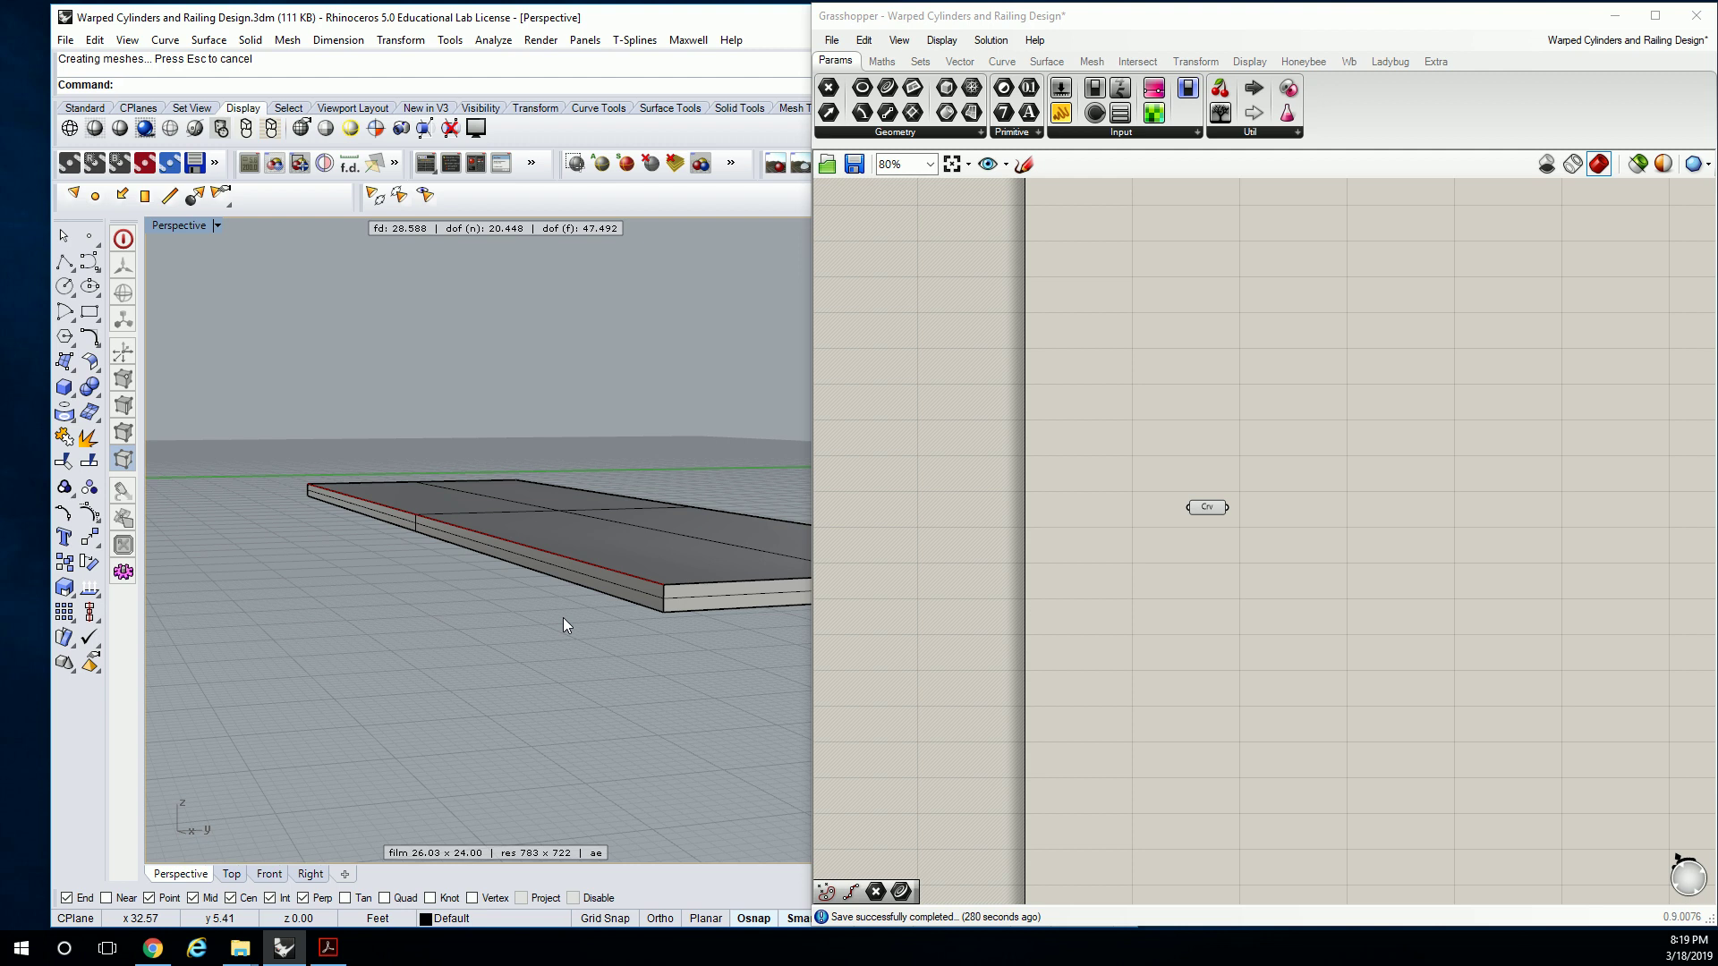
pyautogui.click(599, 566)
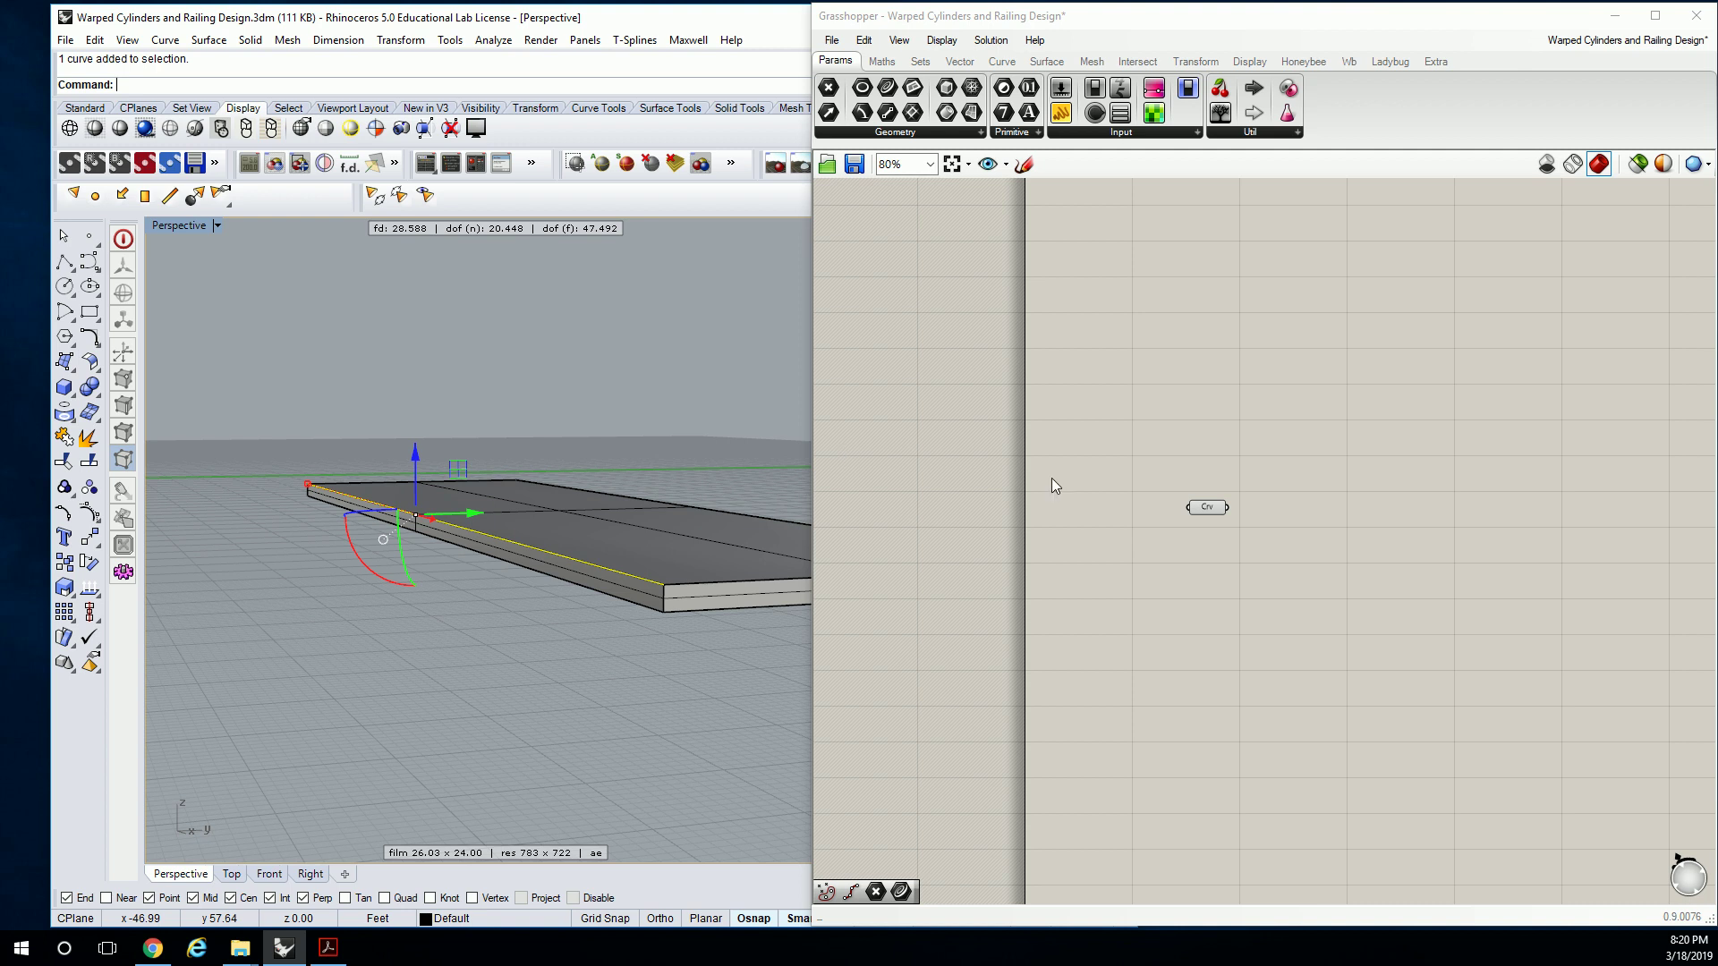
# Switch to Chrome to examine the outdoor hand rail photo, and return to Rhino to view the slab edge.
pyautogui.click(1226, 438)
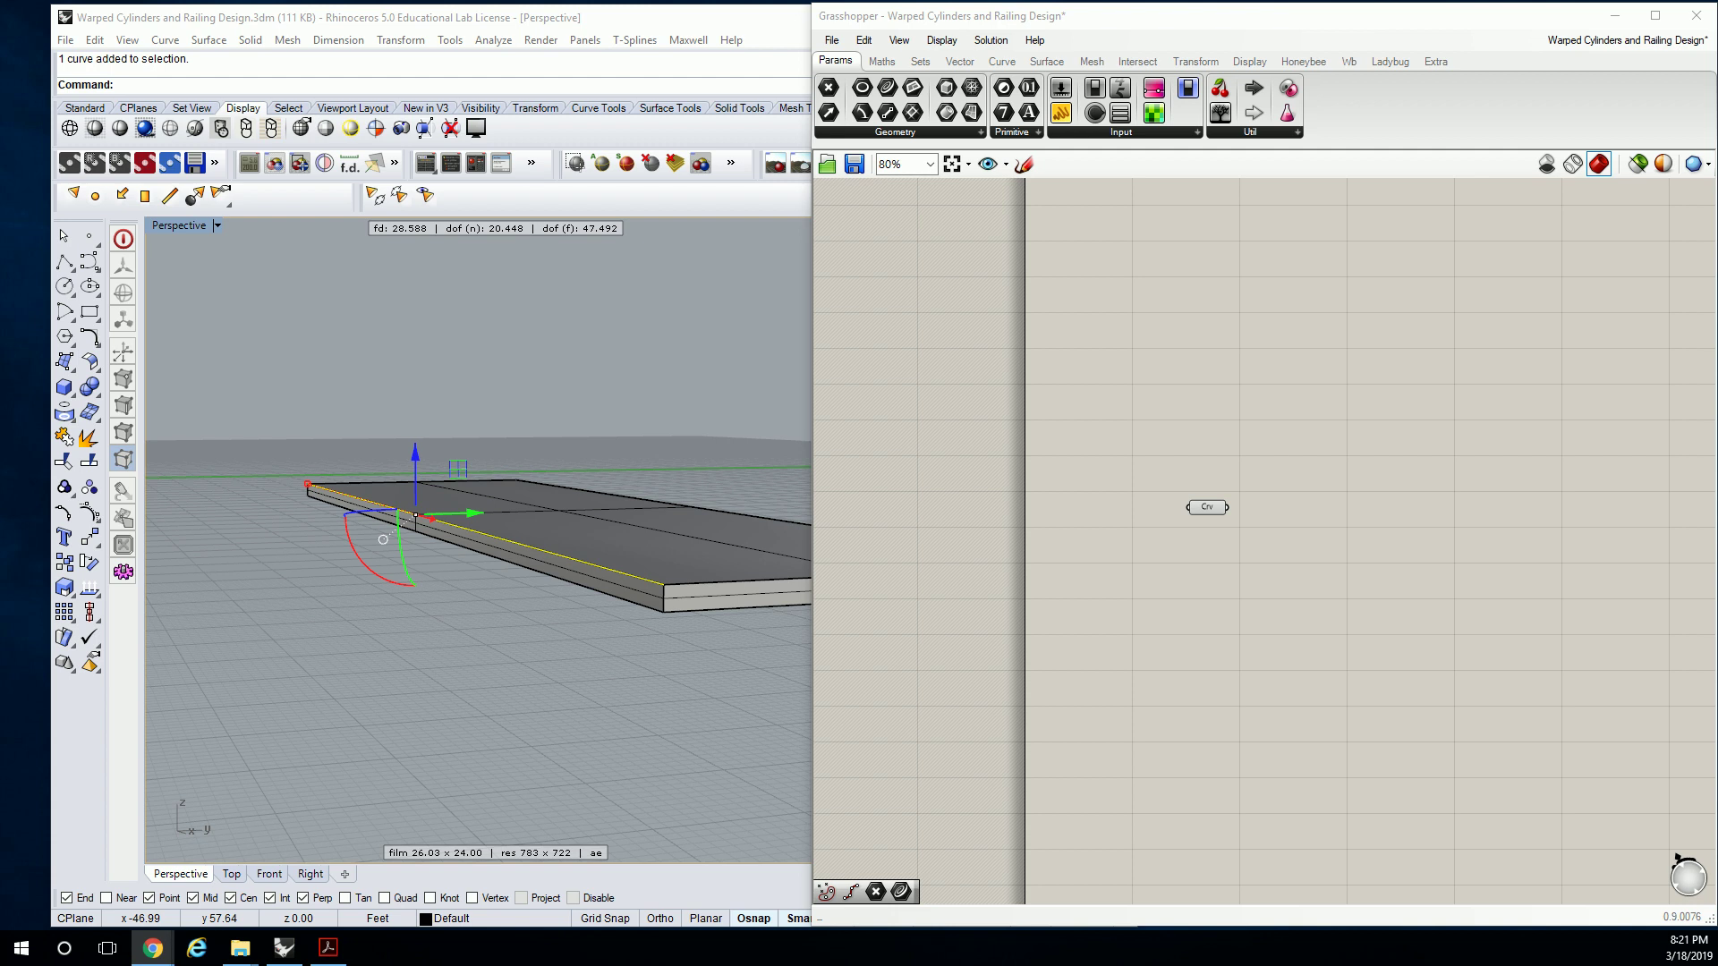
pyautogui.hotkey('alt', 'Tab')
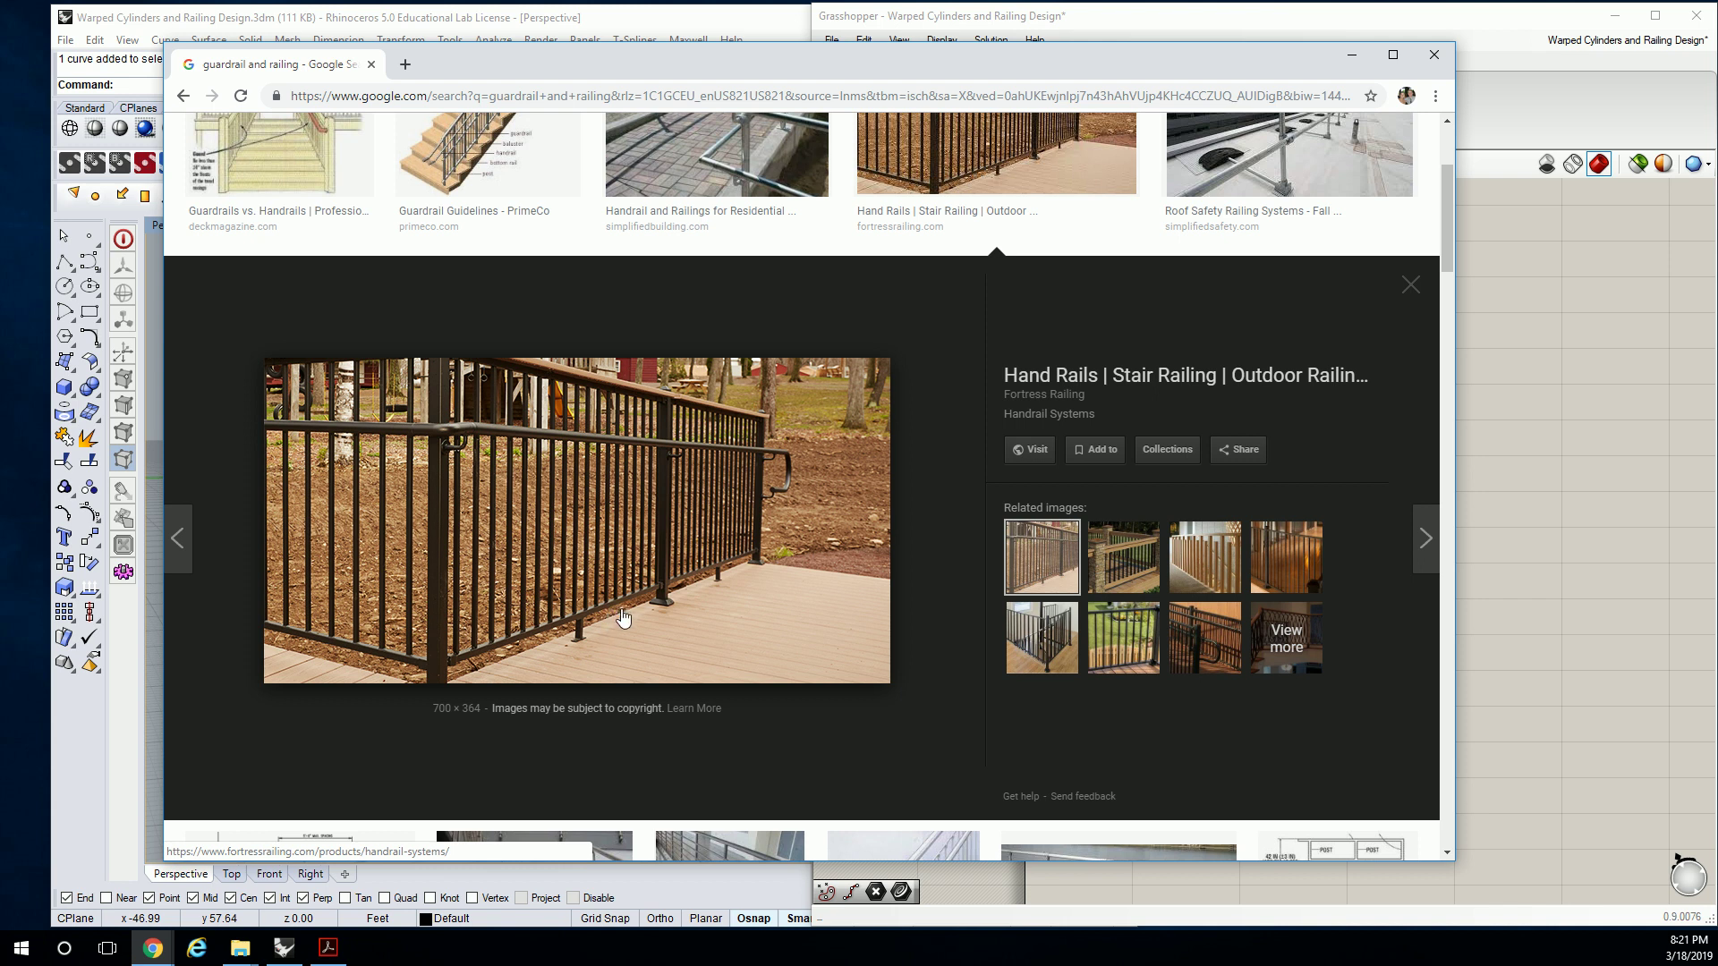
pyautogui.moveTo(829, 62); pyautogui.dragTo(877, 79)
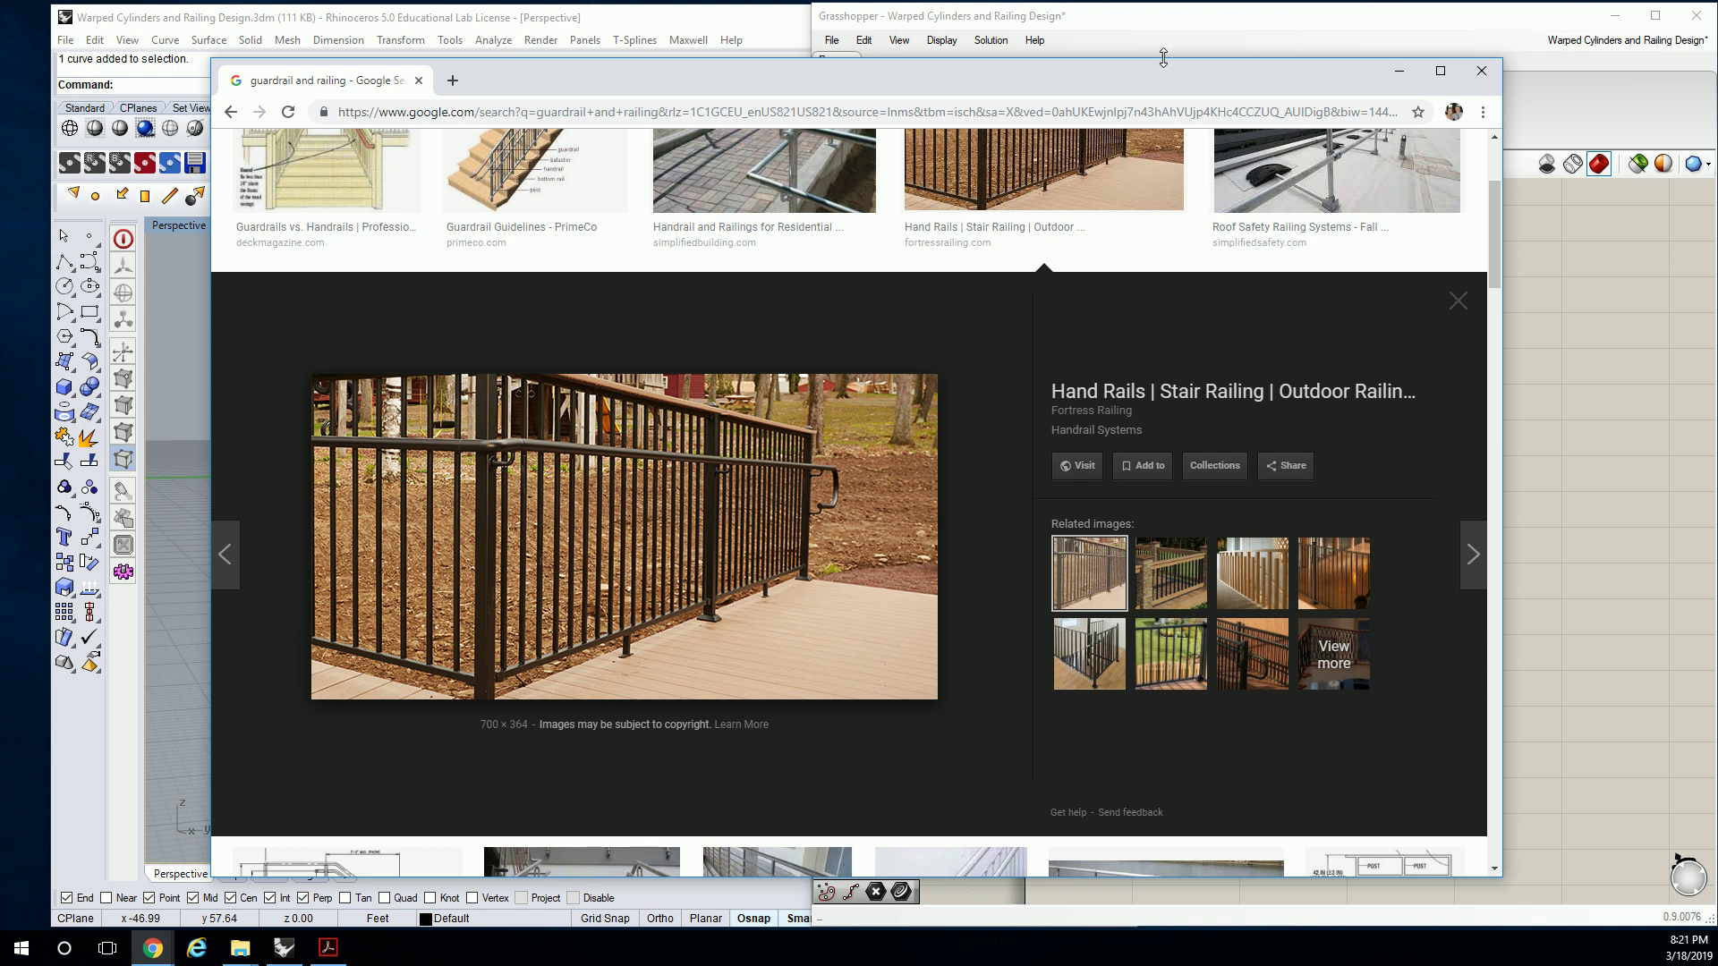
pyautogui.moveTo(1122, 77); pyautogui.dragTo(1202, 83)
pyautogui.click(1480, 76)
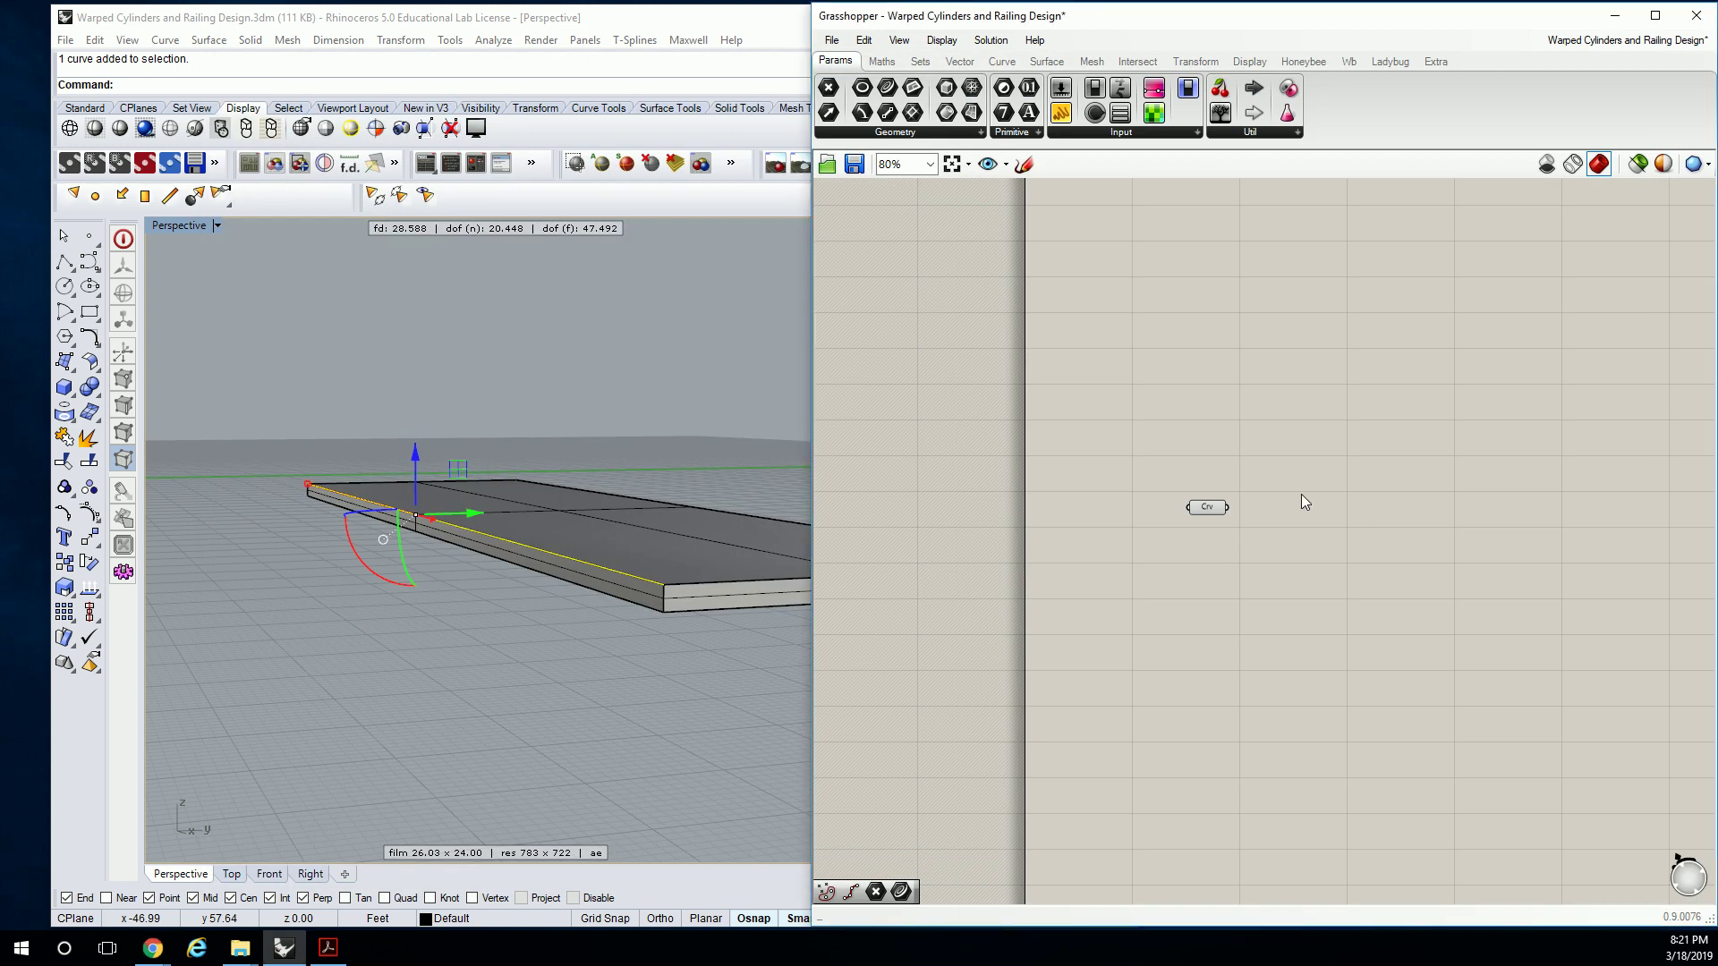
pyautogui.moveTo(755, 573); pyautogui.dragTo(587, 544, button='right')
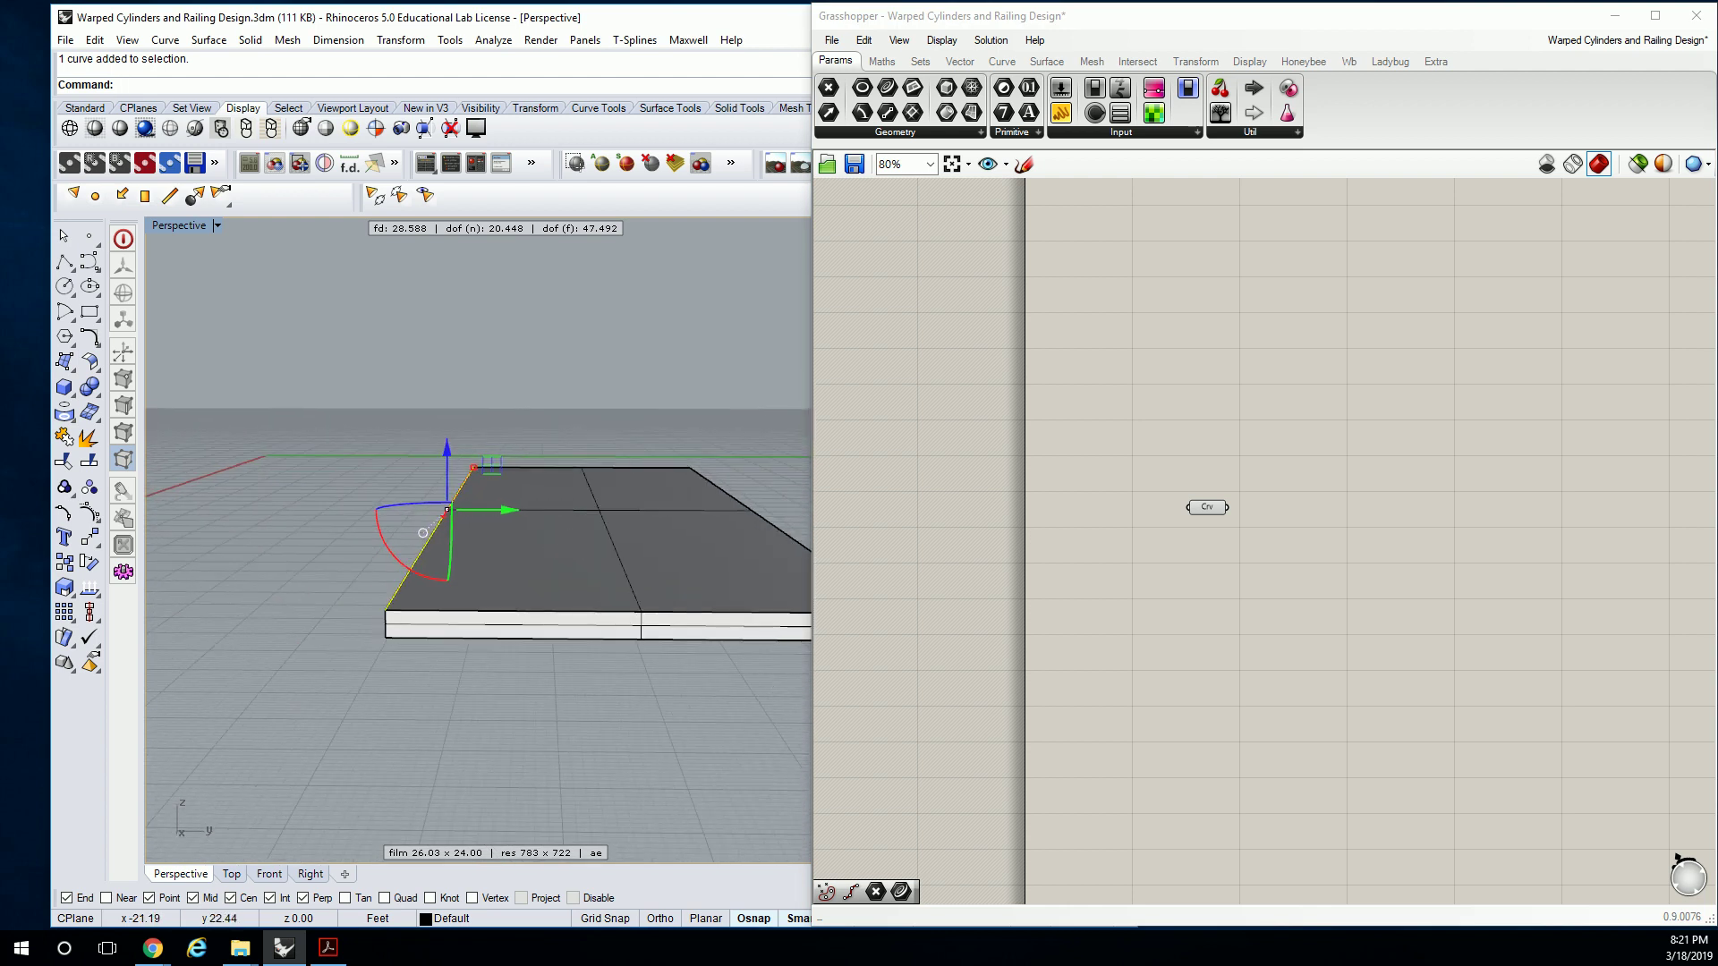
# Browse further guardrail and railing image results in Chrome and examine the Stainless Steel Railings - P&P Artec picture.
pyautogui.hotkey('alt', 'Tab')
pyautogui.moveTo(1603, 185); pyautogui.dragTo(1069, 140)
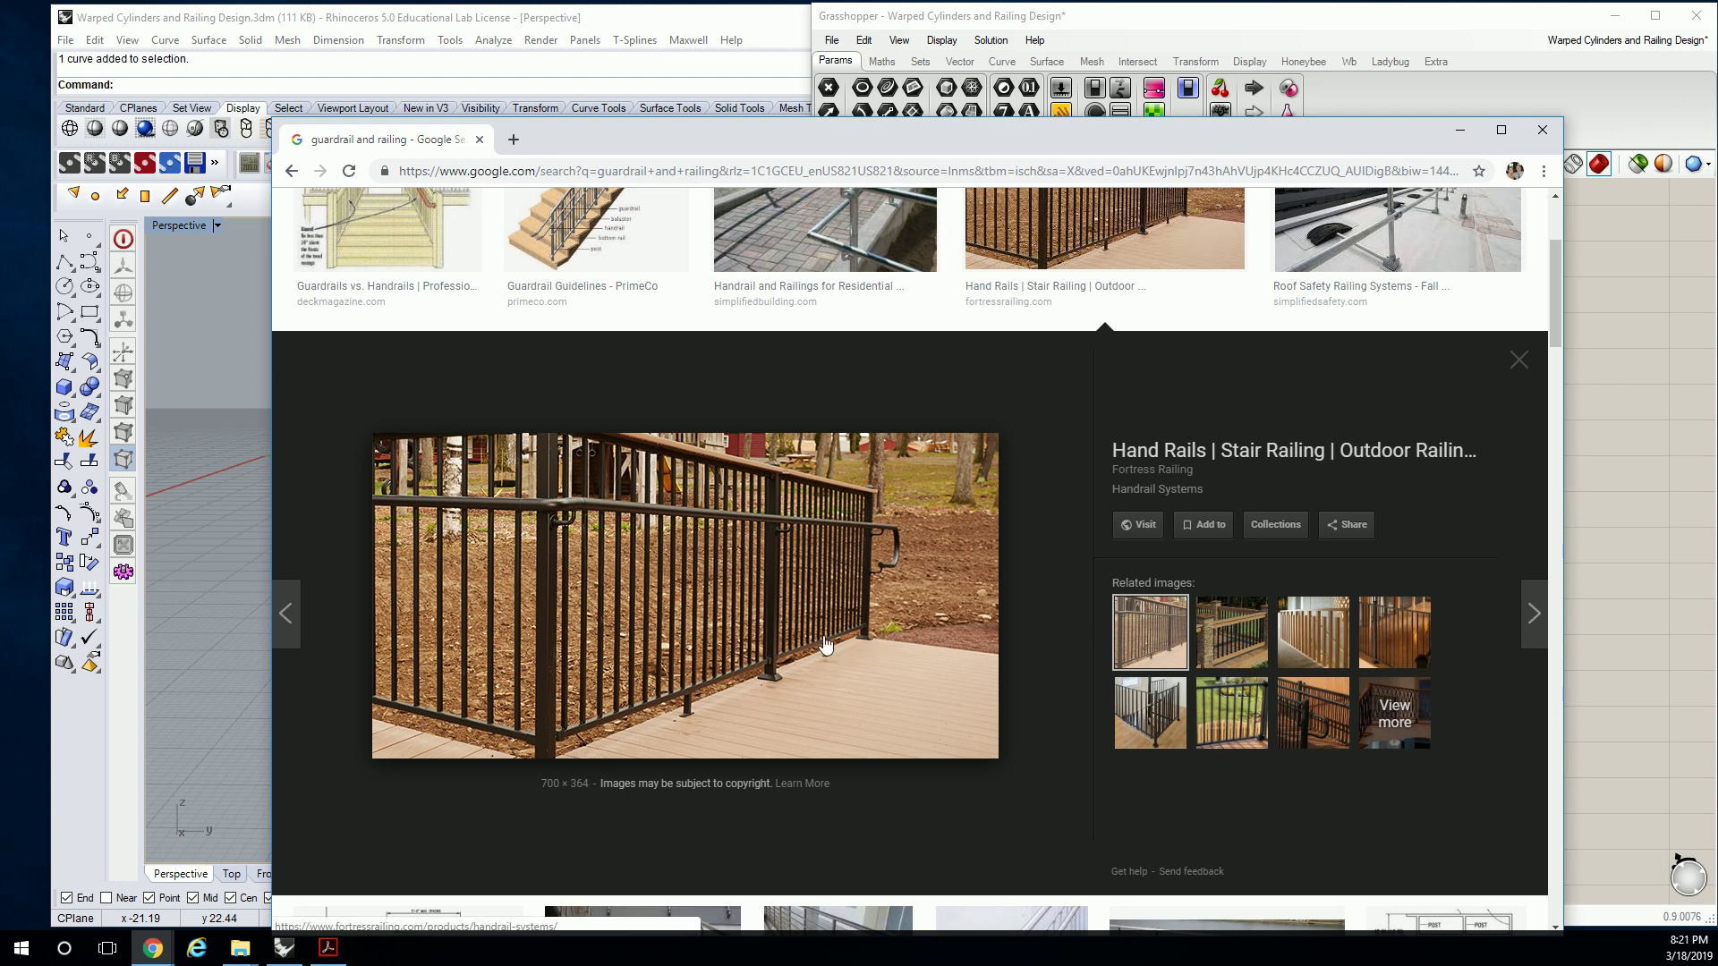
pyautogui.scroll(-3, 1072, 540)
pyautogui.scroll(-4, 1044, 551)
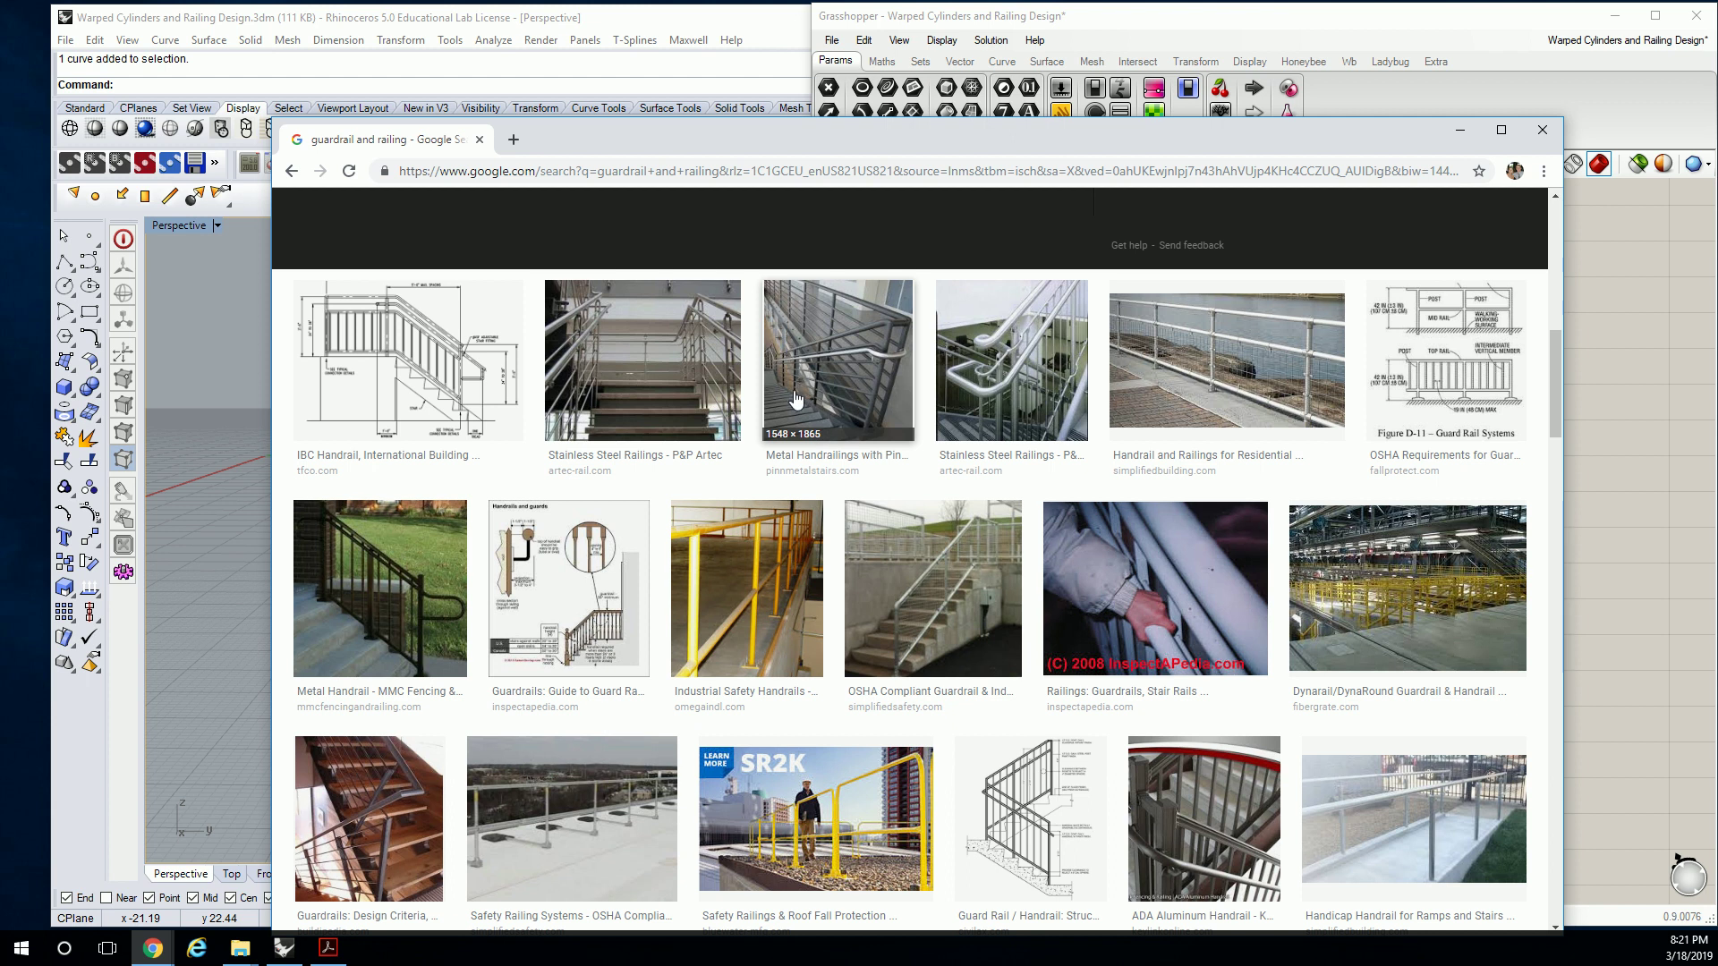
pyautogui.click(606, 400)
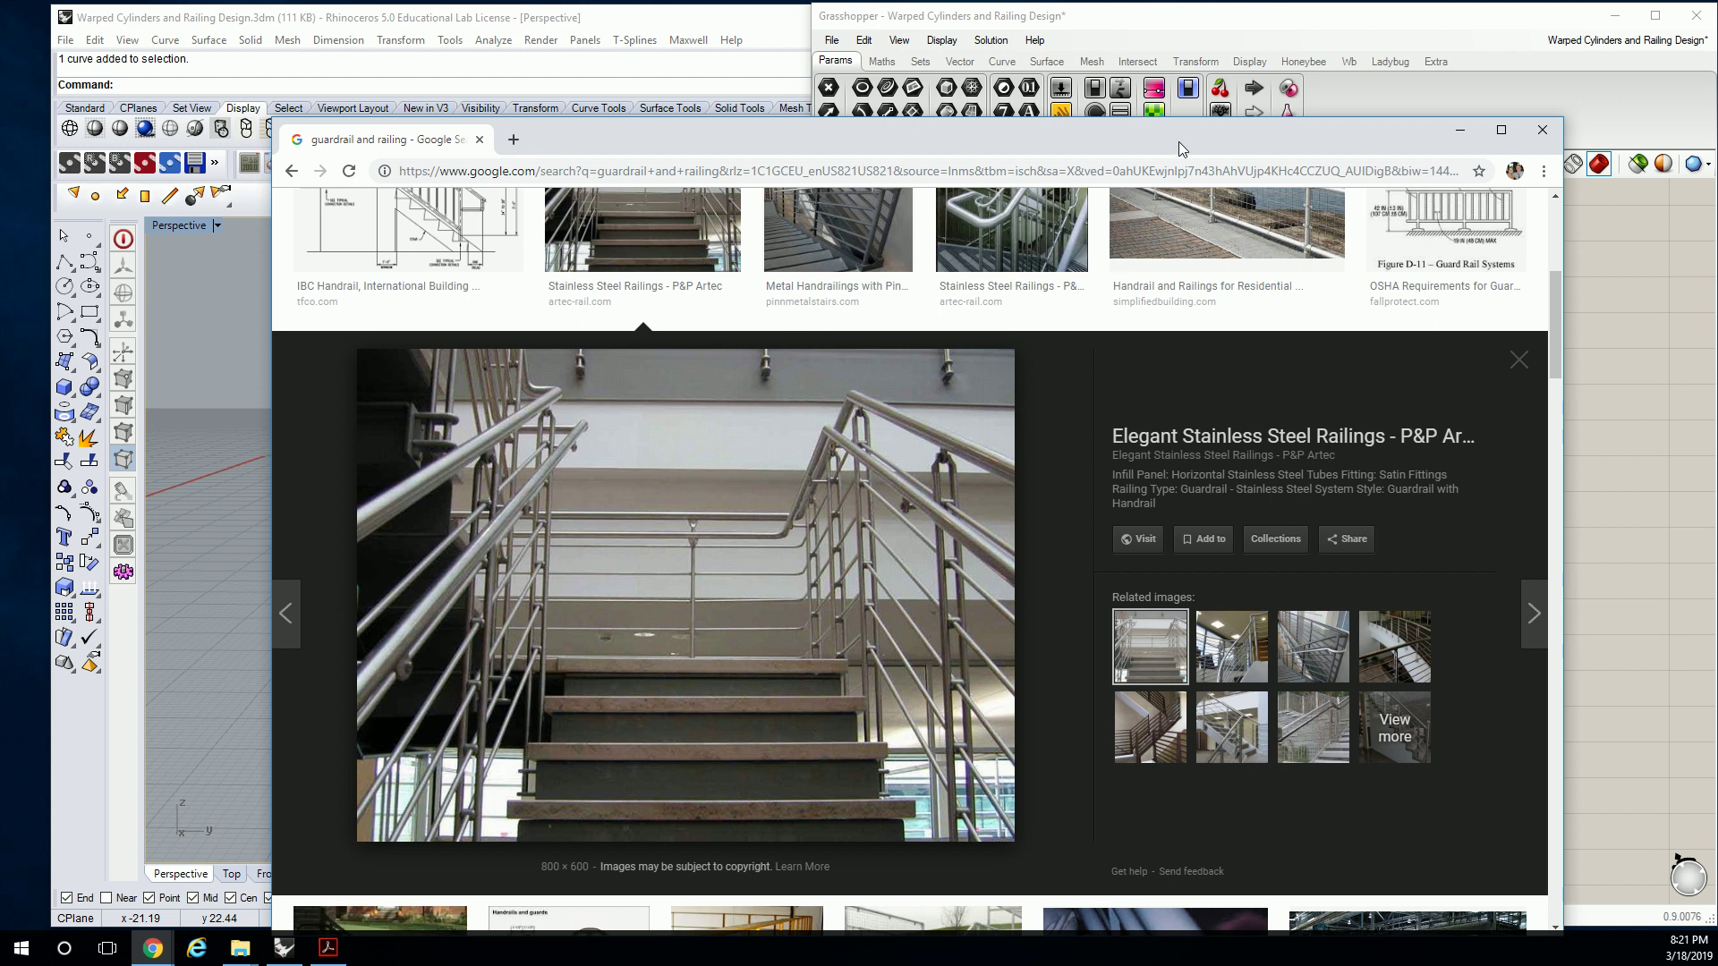
pyautogui.click(1460, 130)
pyautogui.rightClick(1153, 382)
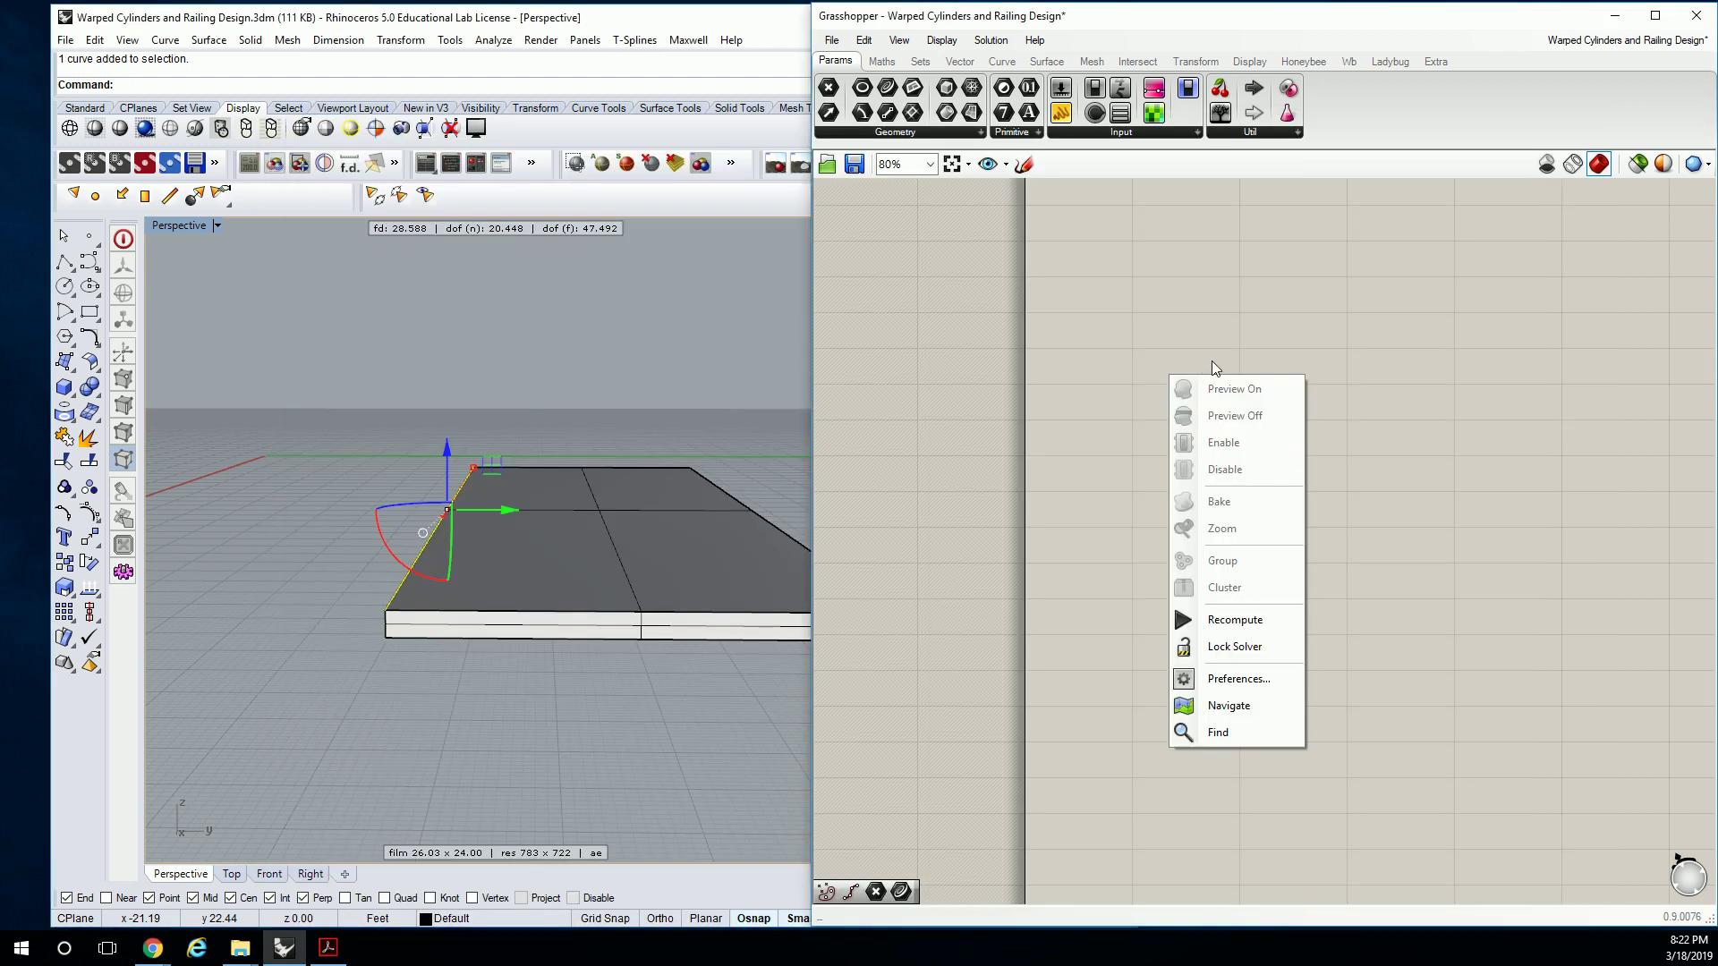
pyautogui.moveTo(1149, 404); pyautogui.dragTo(1328, 387, button='right')
pyautogui.moveTo(664, 490); pyautogui.dragTo(589, 499, button='right')
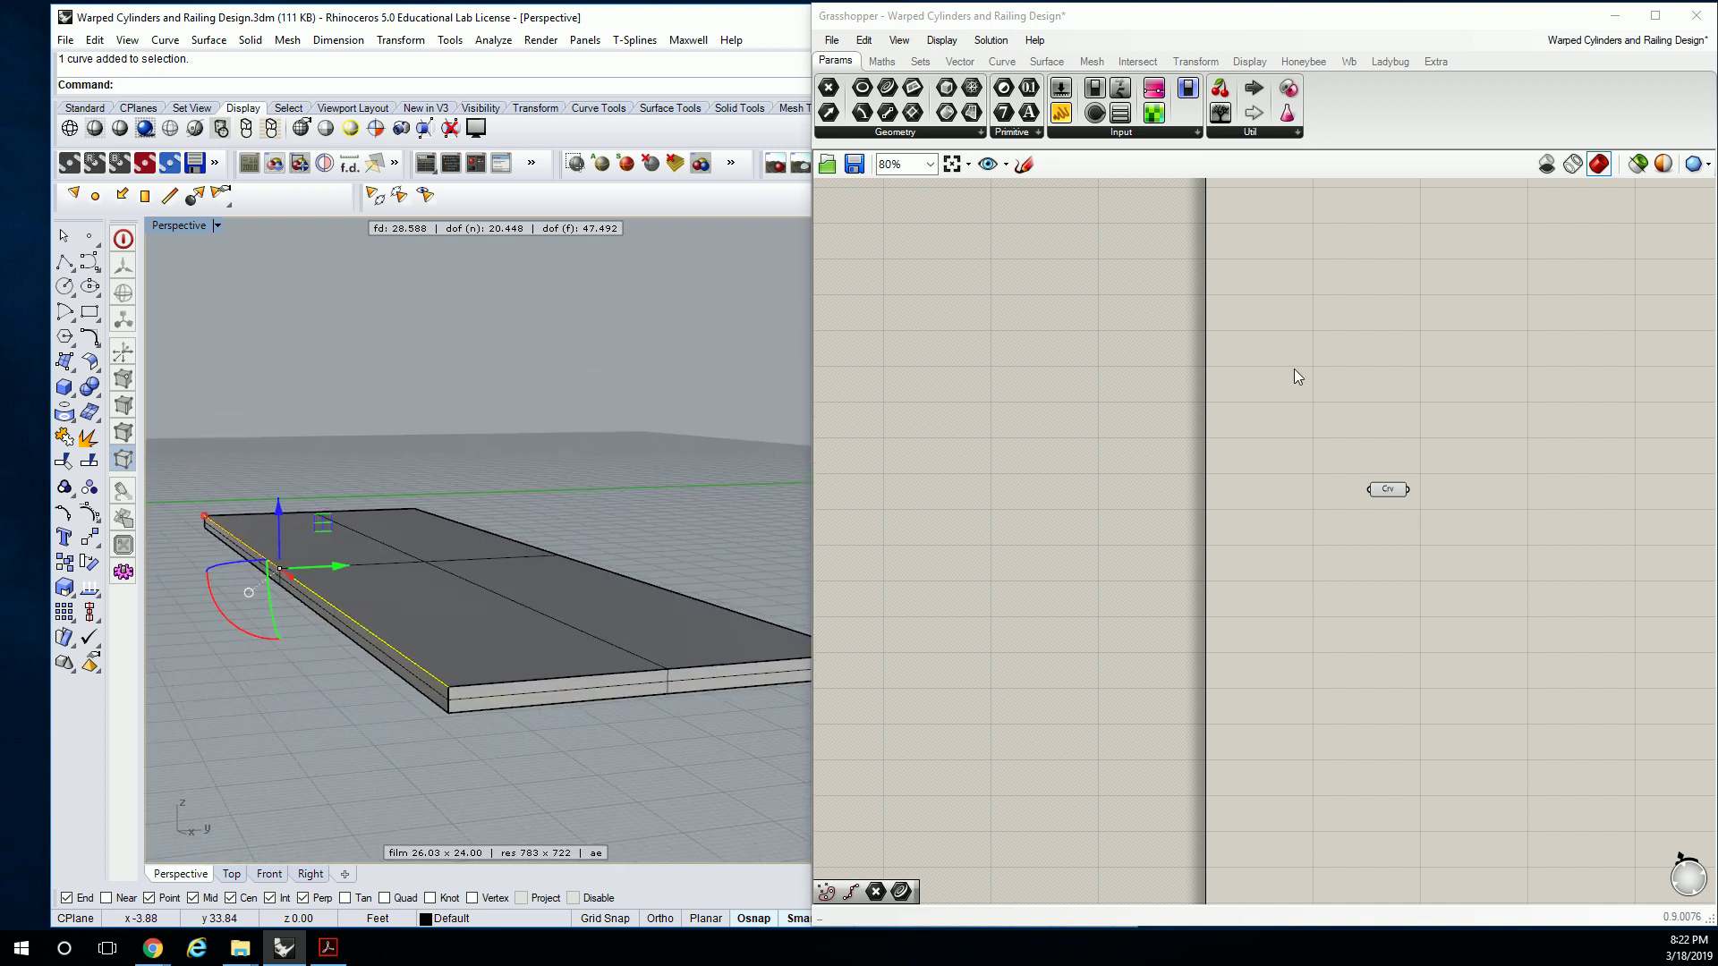
pyautogui.moveTo(1373, 352); pyautogui.dragTo(1269, 352, button='right')
pyautogui.scroll(4, 1269, 353)
pyautogui.moveTo(1301, 599); pyautogui.dragTo(1265, 437, button='right')
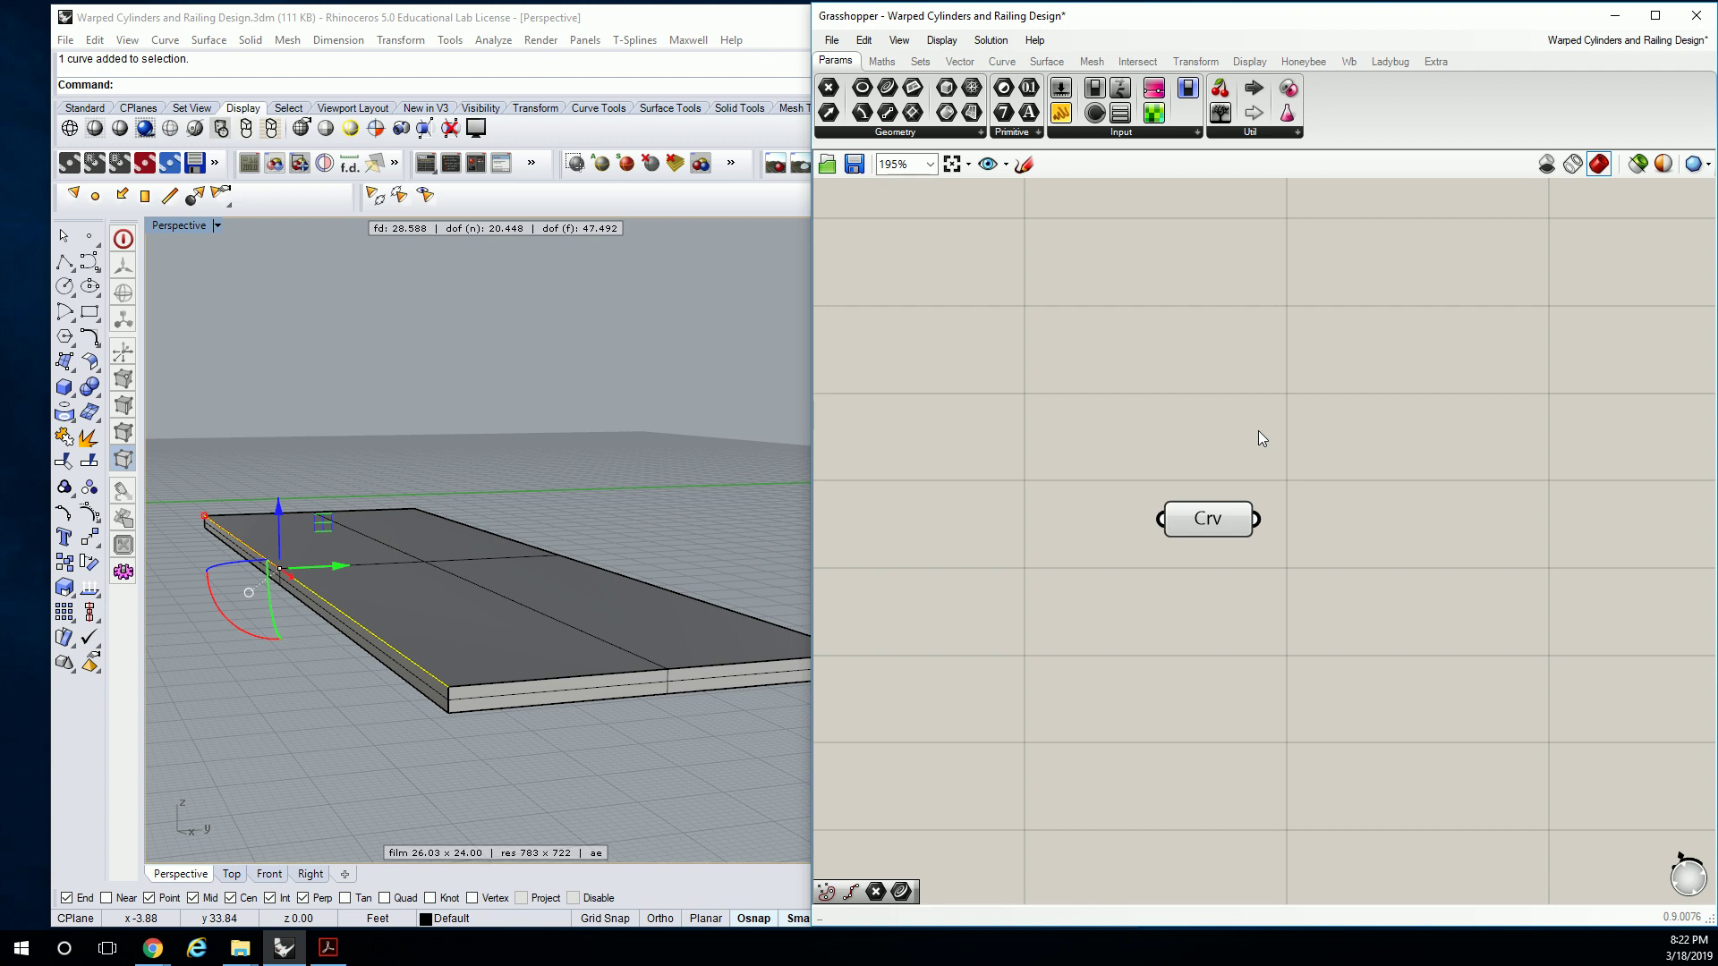
pyautogui.click(1196, 61)
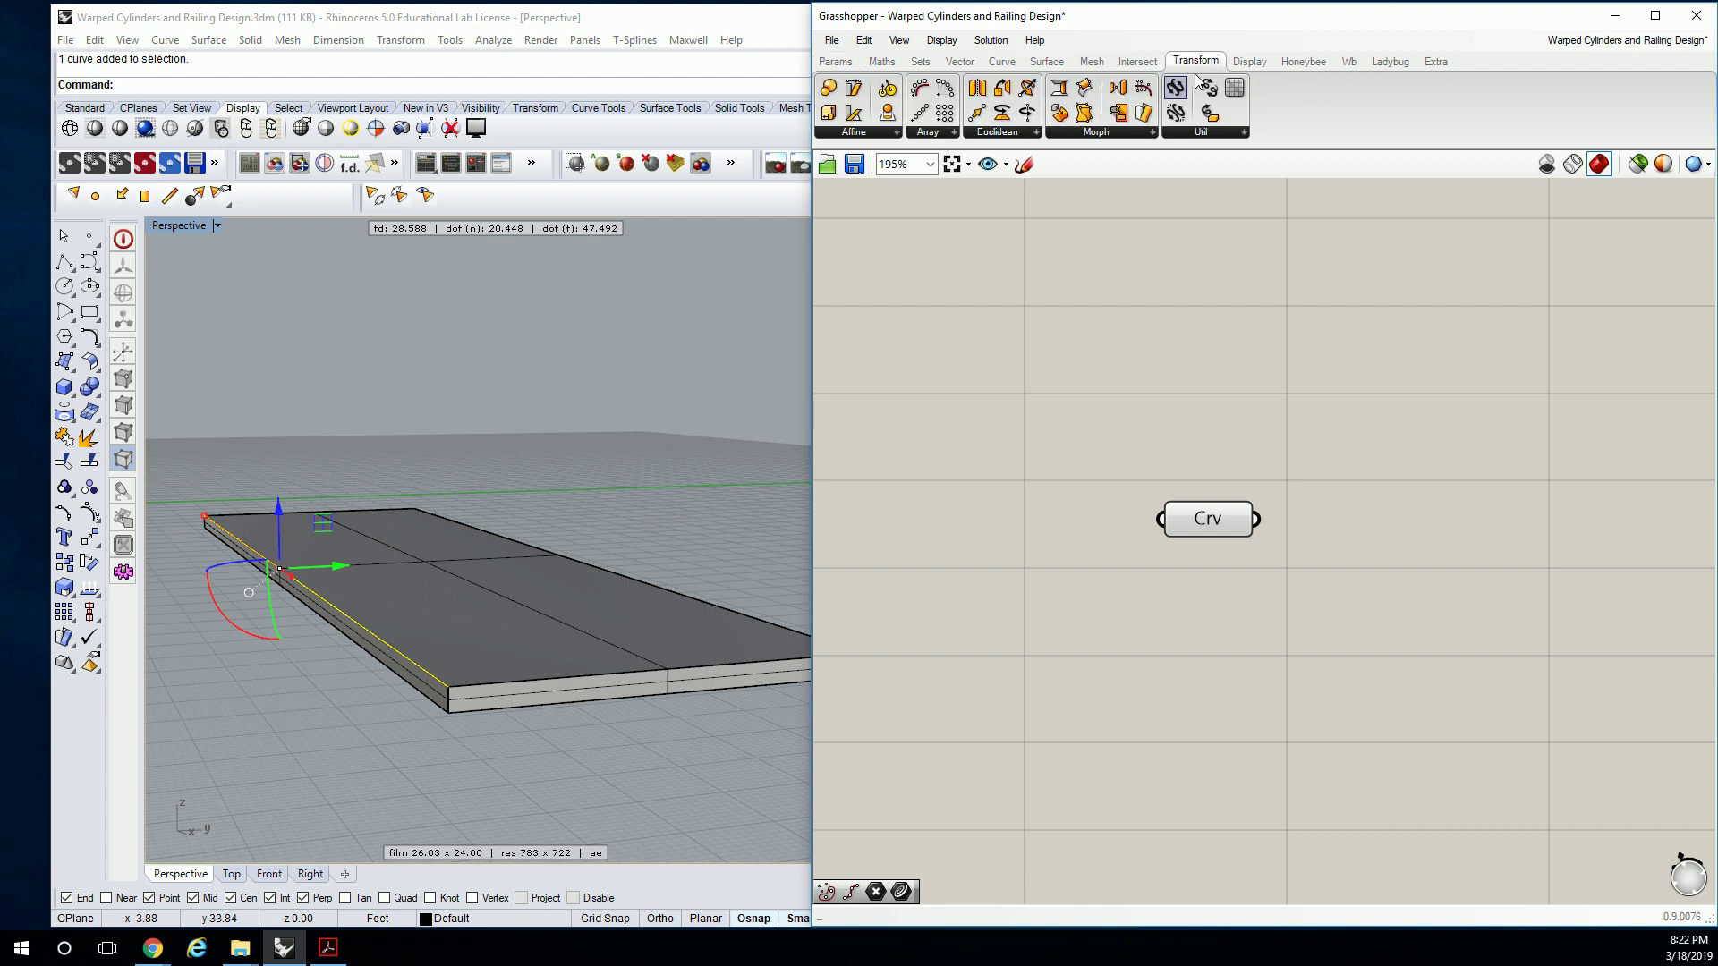
pyautogui.click(1005, 137)
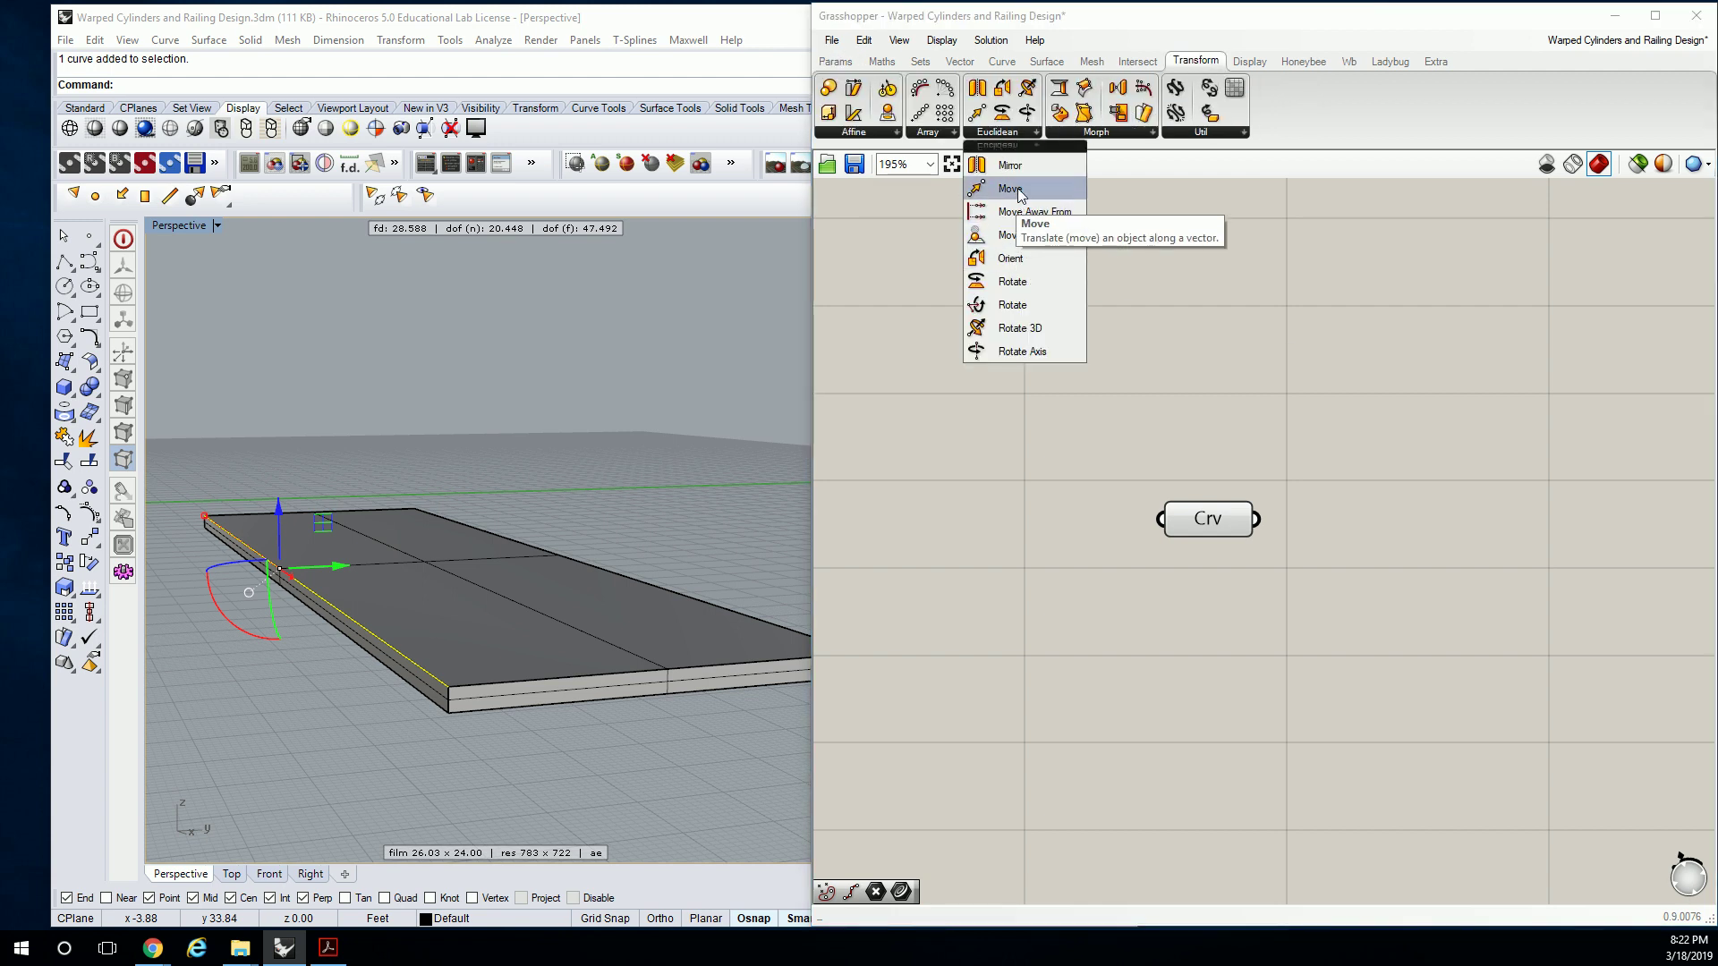
pyautogui.click(986, 189)
pyautogui.click(1328, 503)
pyautogui.moveTo(1326, 510); pyautogui.dragTo(1393, 535)
pyautogui.press('Delete')
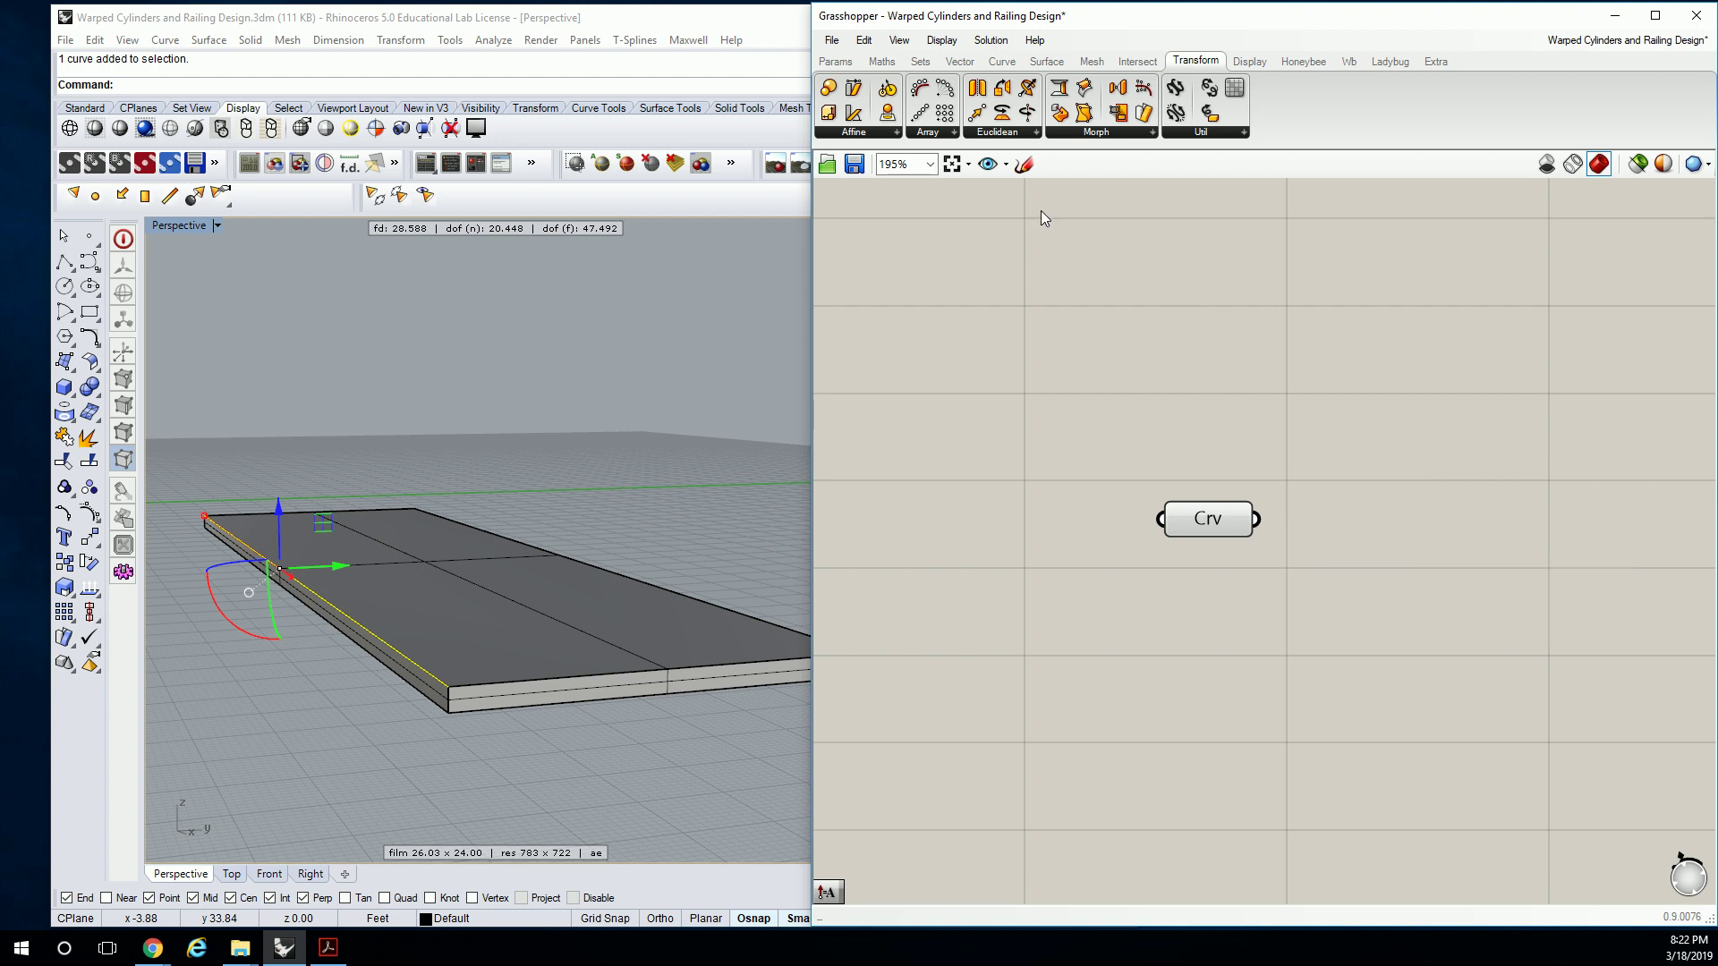
# Add a curve Offset component to the Grasshopper canvas and place it beside the Crv parameter.
pyautogui.doubleClick(1132, 261)
pyautogui.write('offset')
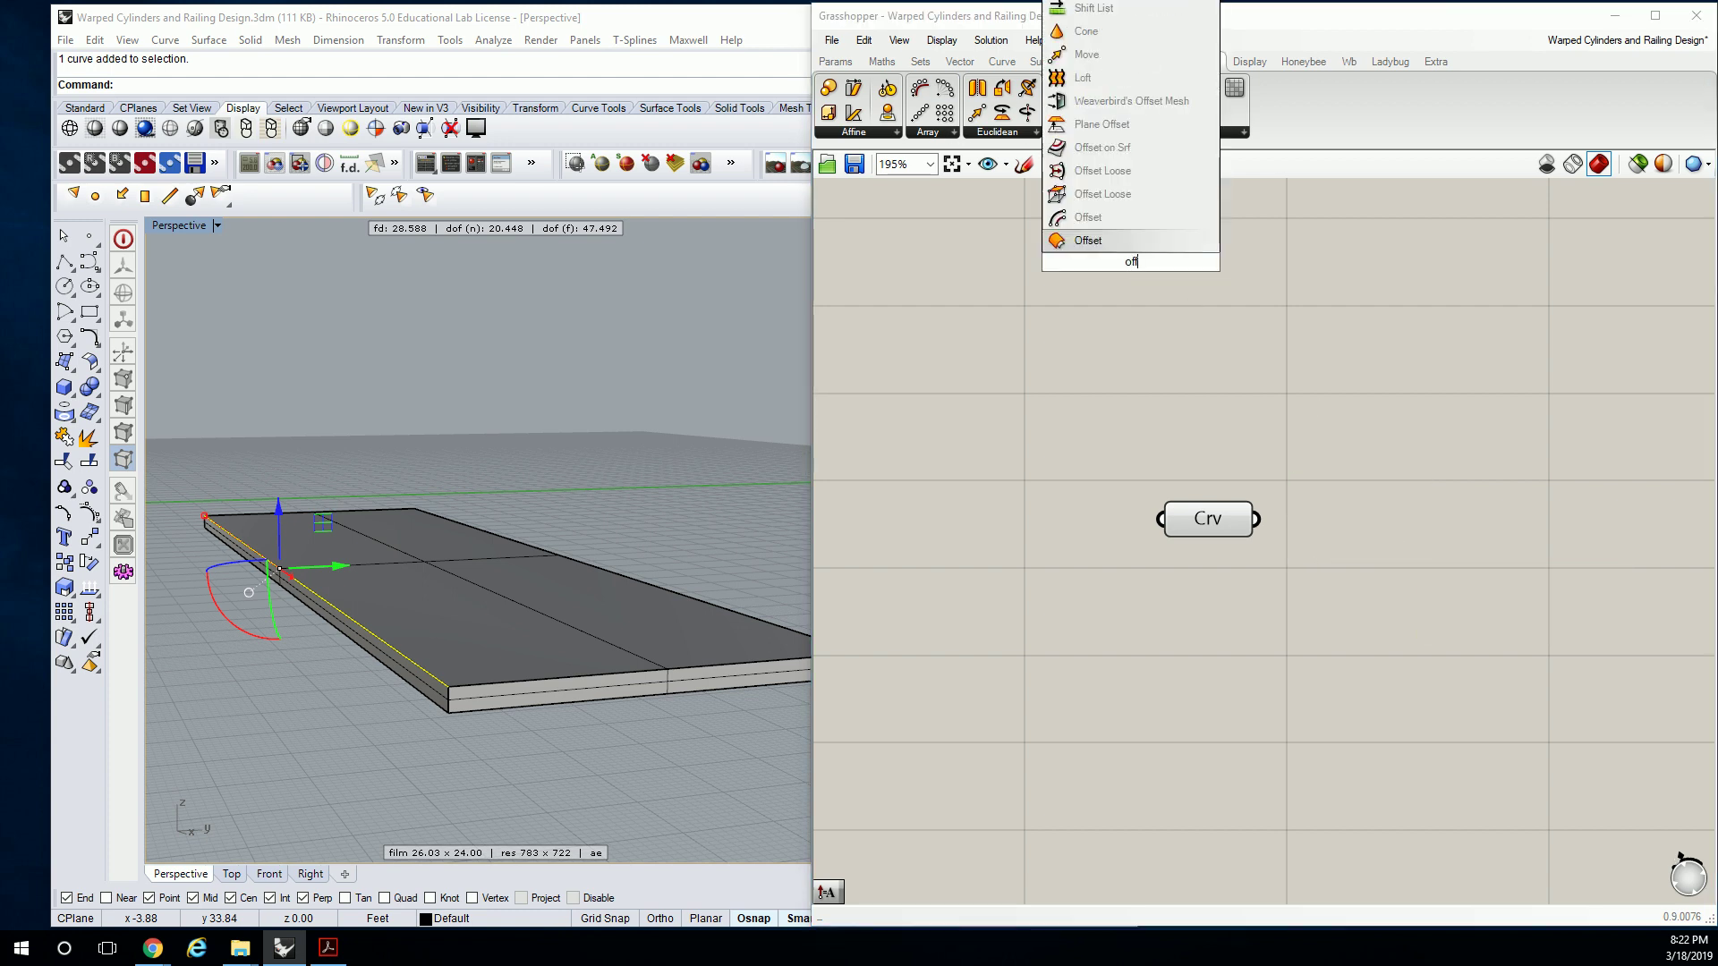
pyautogui.click(1095, 226)
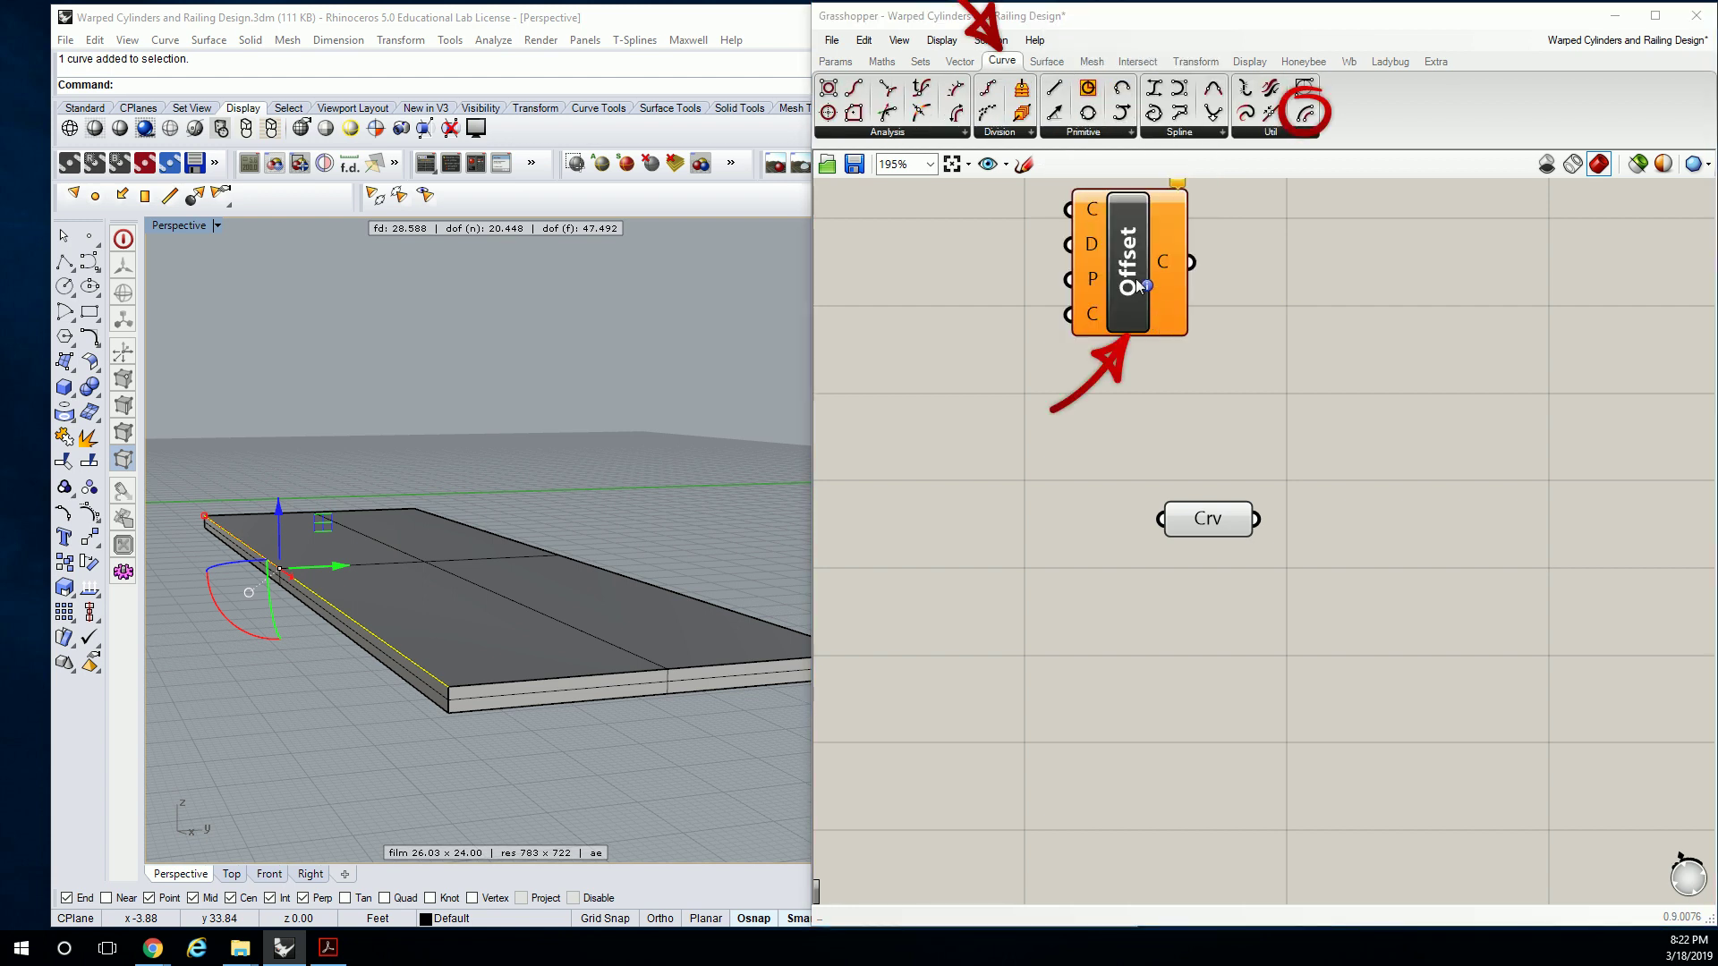
pyautogui.moveTo(1152, 295); pyautogui.dragTo(1087, 272, button='right')
pyautogui.moveTo(1088, 271); pyautogui.dragTo(1346, 538)
# Put the Offset component in a group and label the group "Crv | Util.".
pyautogui.hotkey('ctrl', 'g')
pyautogui.click(1340, 427)
pyautogui.rightClick(1403, 495)
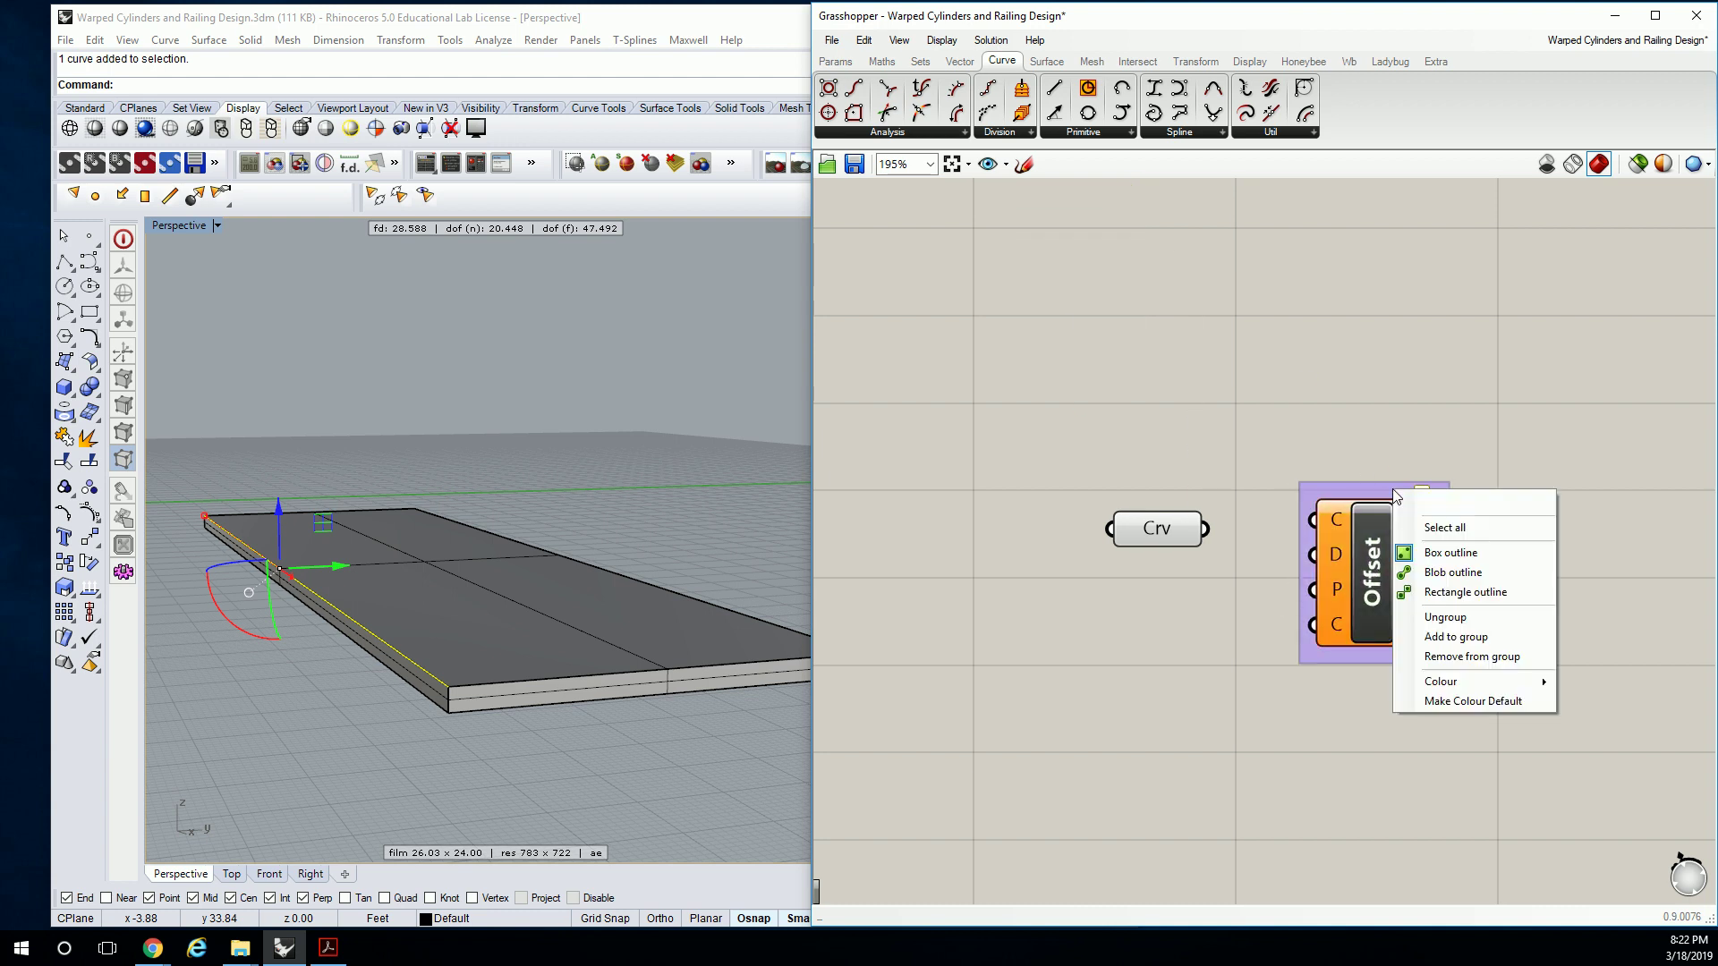
pyautogui.write('Crv')
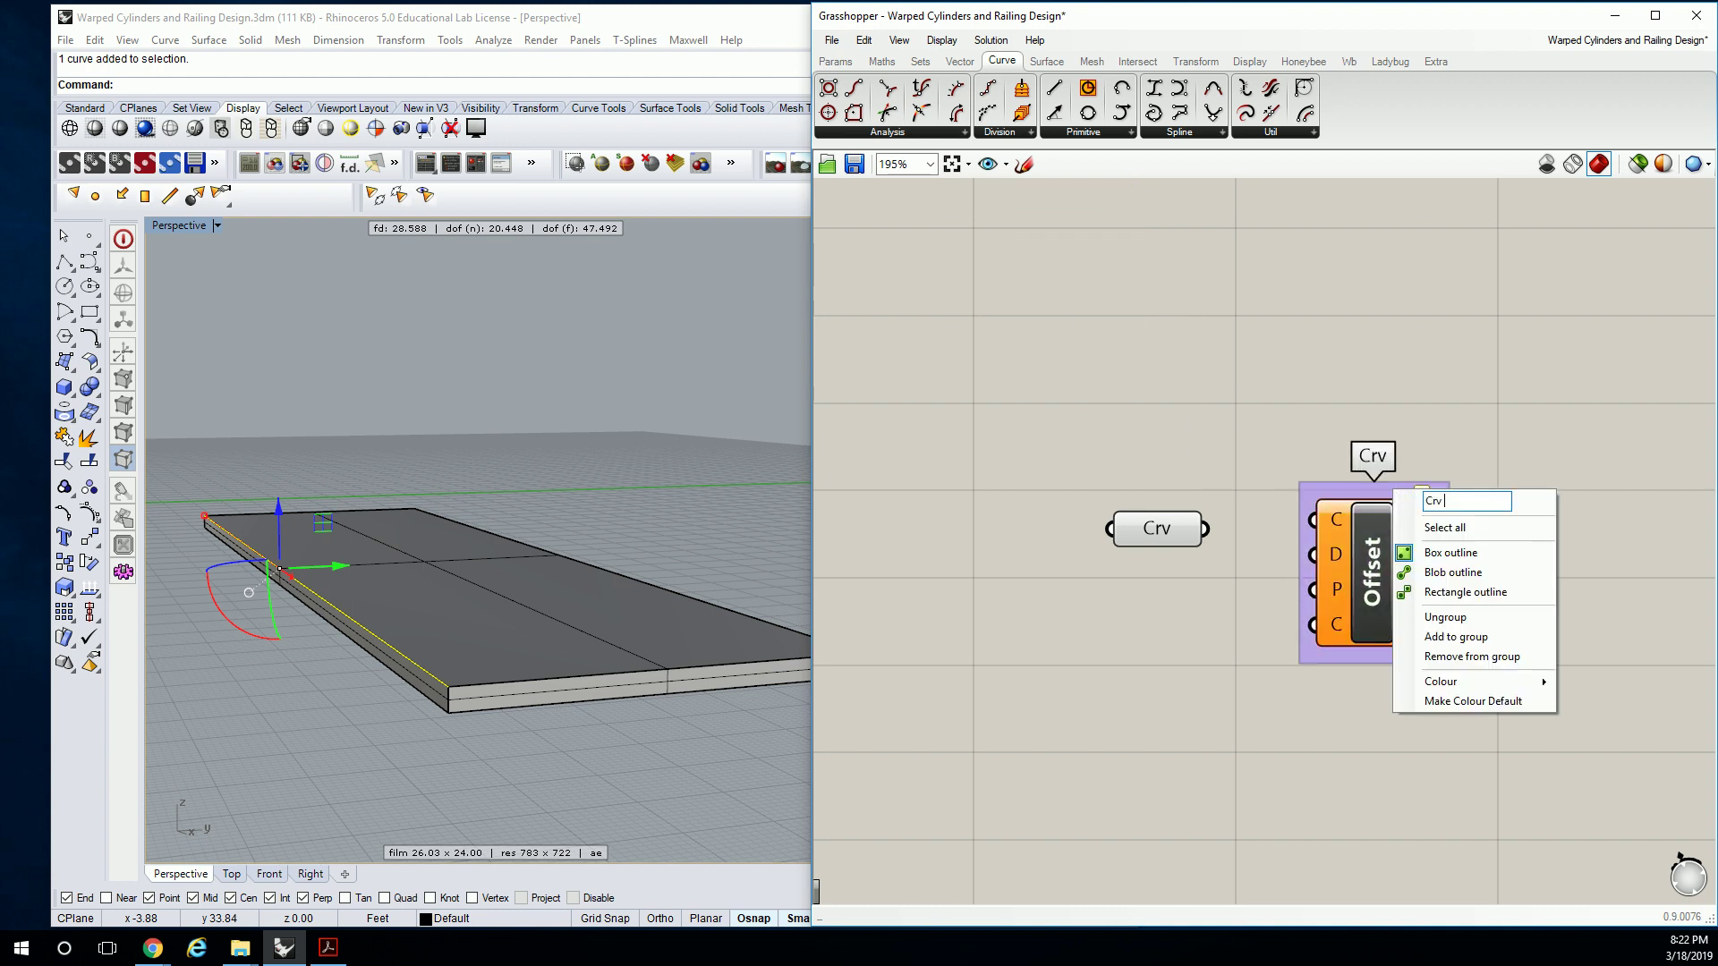
pyautogui.write(' | Util.')
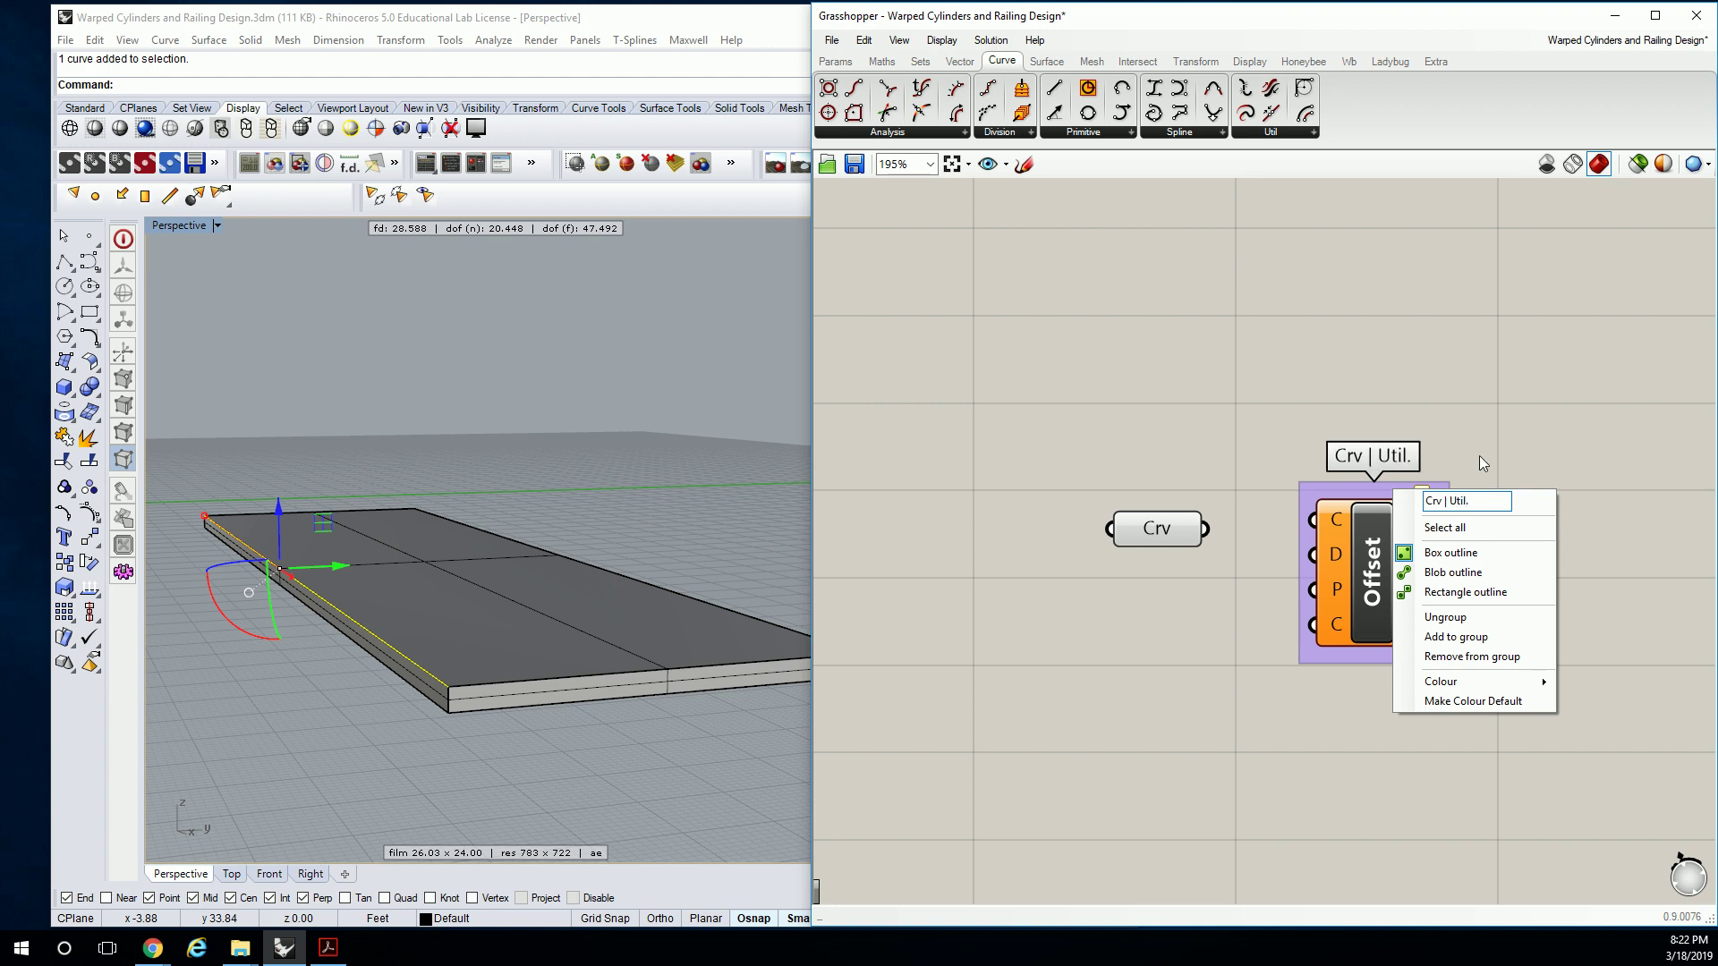
pyautogui.press('Return')
# Align the Offset component with the Crv parameter and connect the parameter to its Curve input.
pyautogui.moveTo(1431, 411); pyautogui.dragTo(1304, 322, button='right')
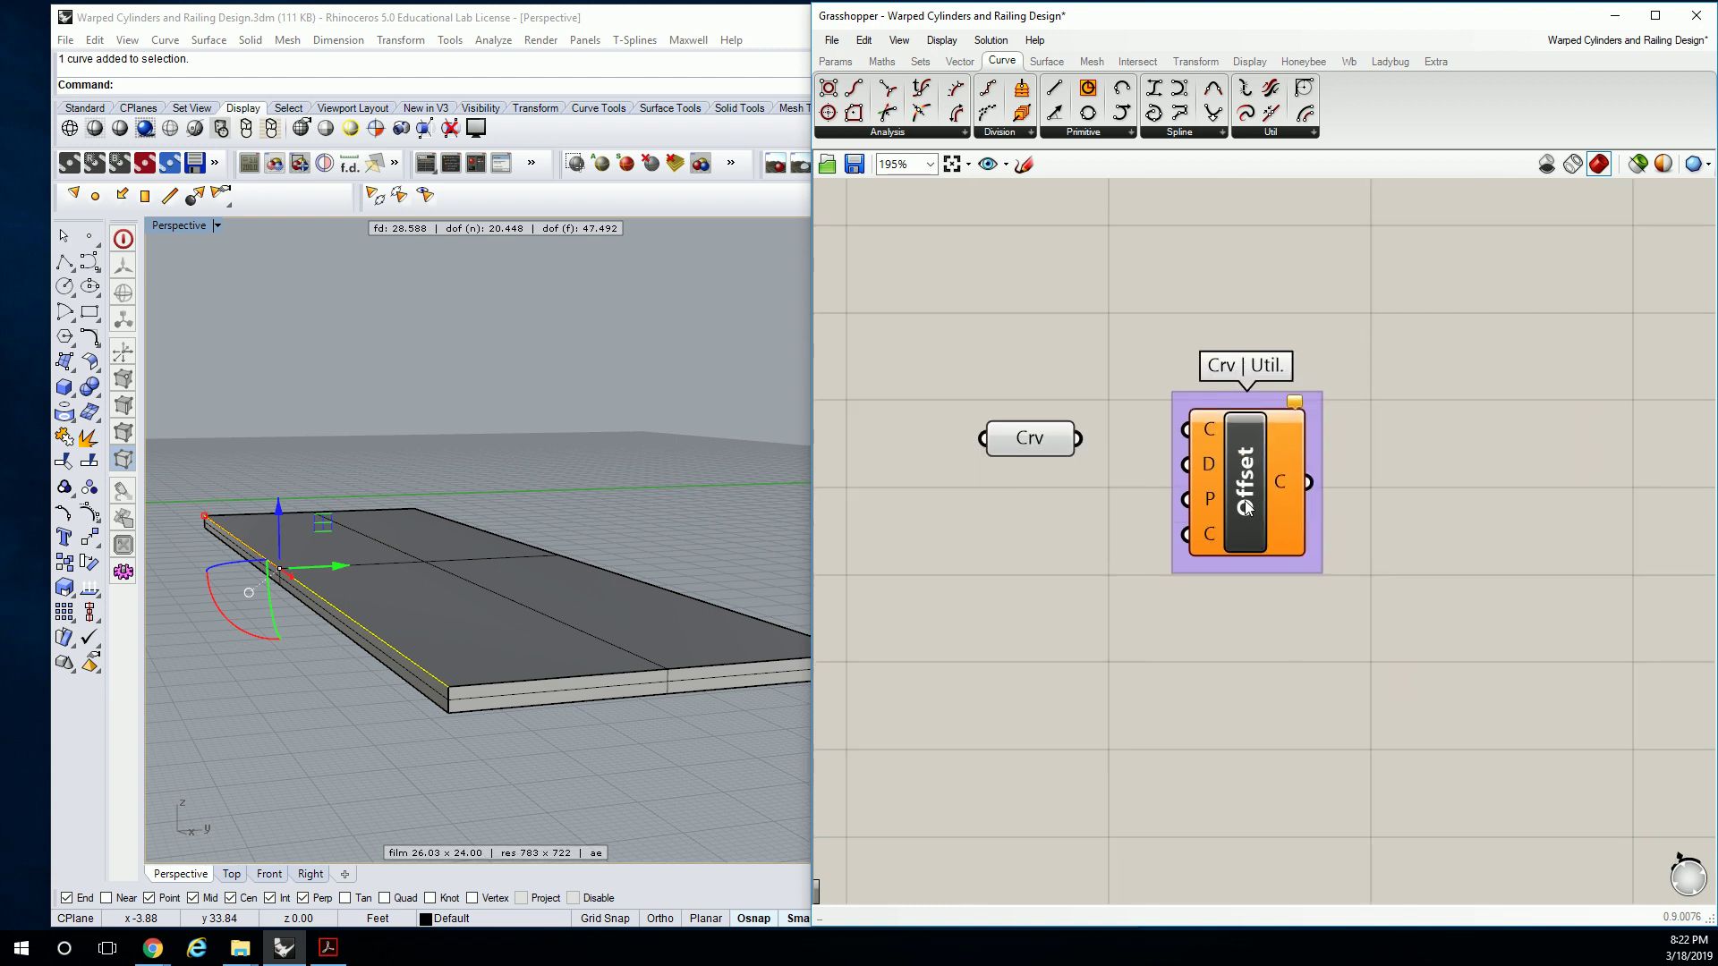
pyautogui.click(1254, 460)
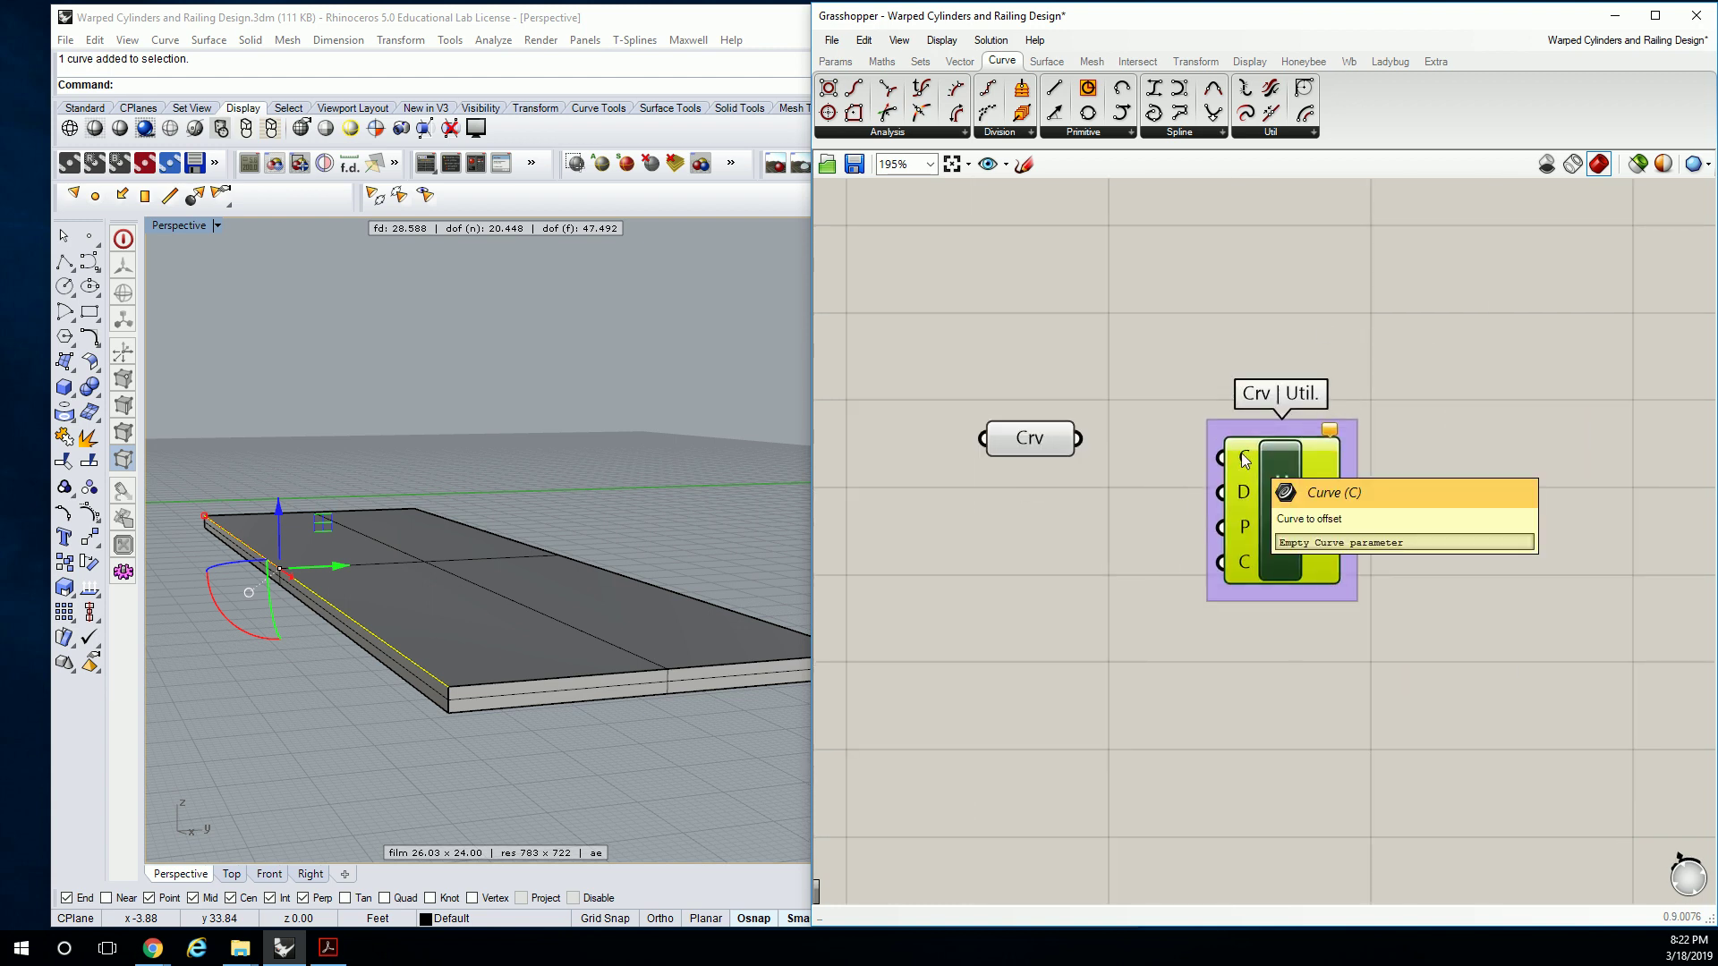
pyautogui.moveTo(1086, 445); pyautogui.dragTo(1223, 457)
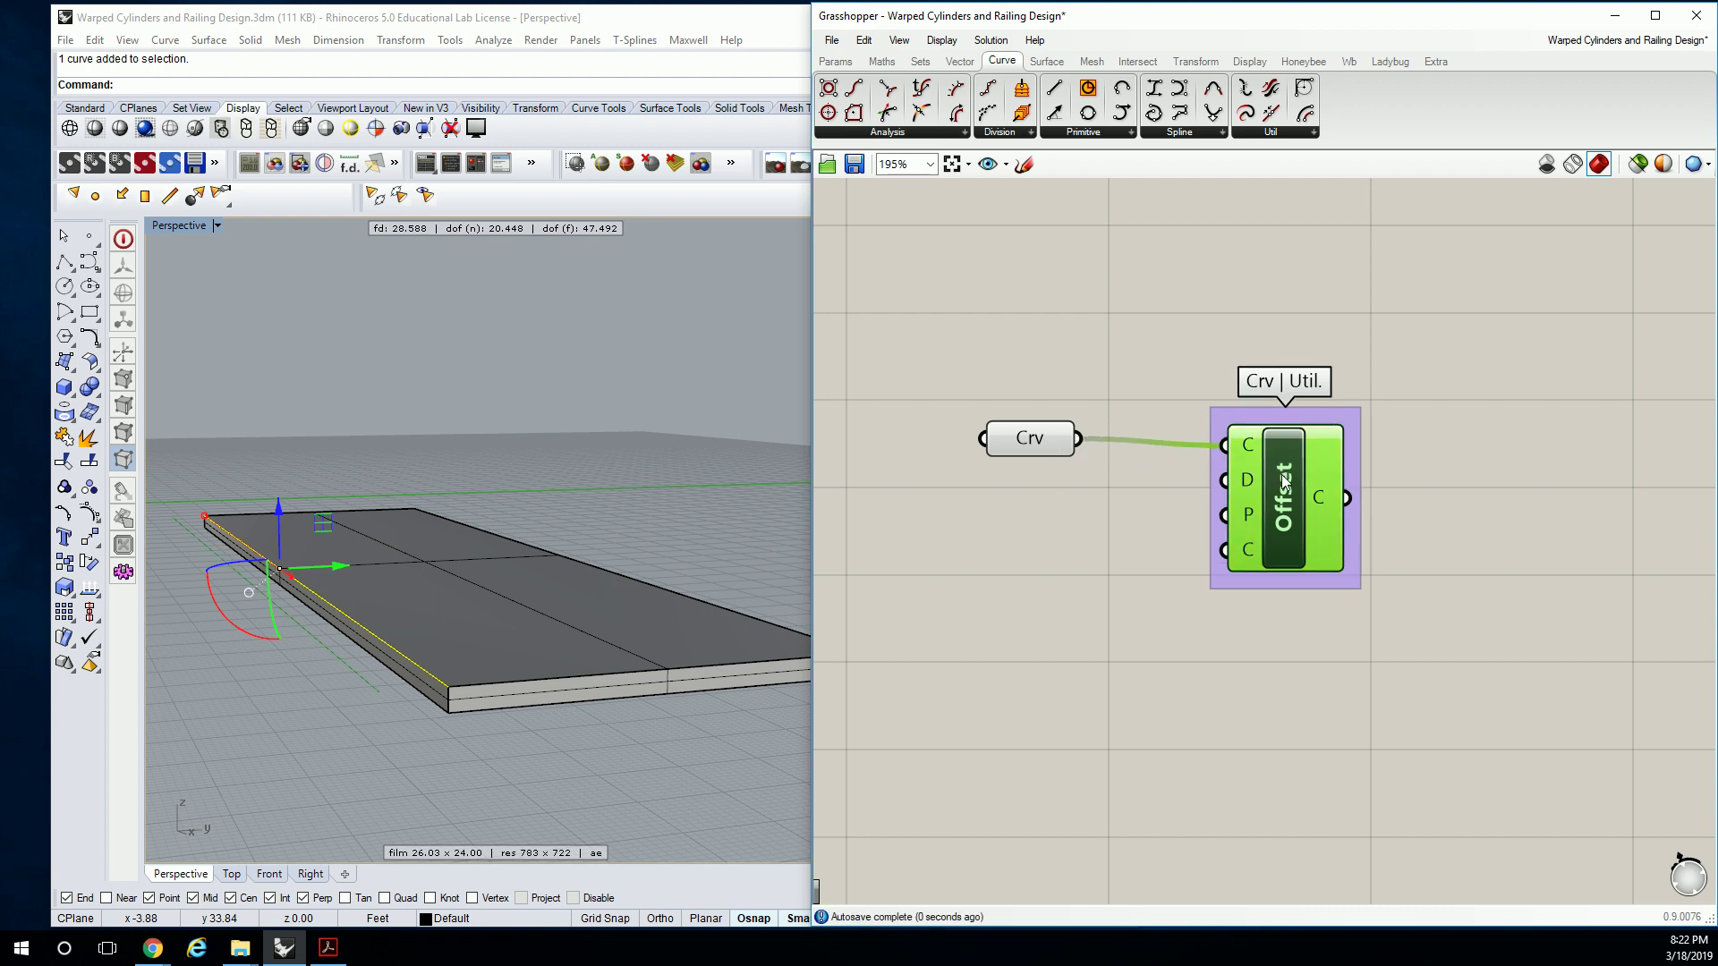
pyautogui.click(1138, 485)
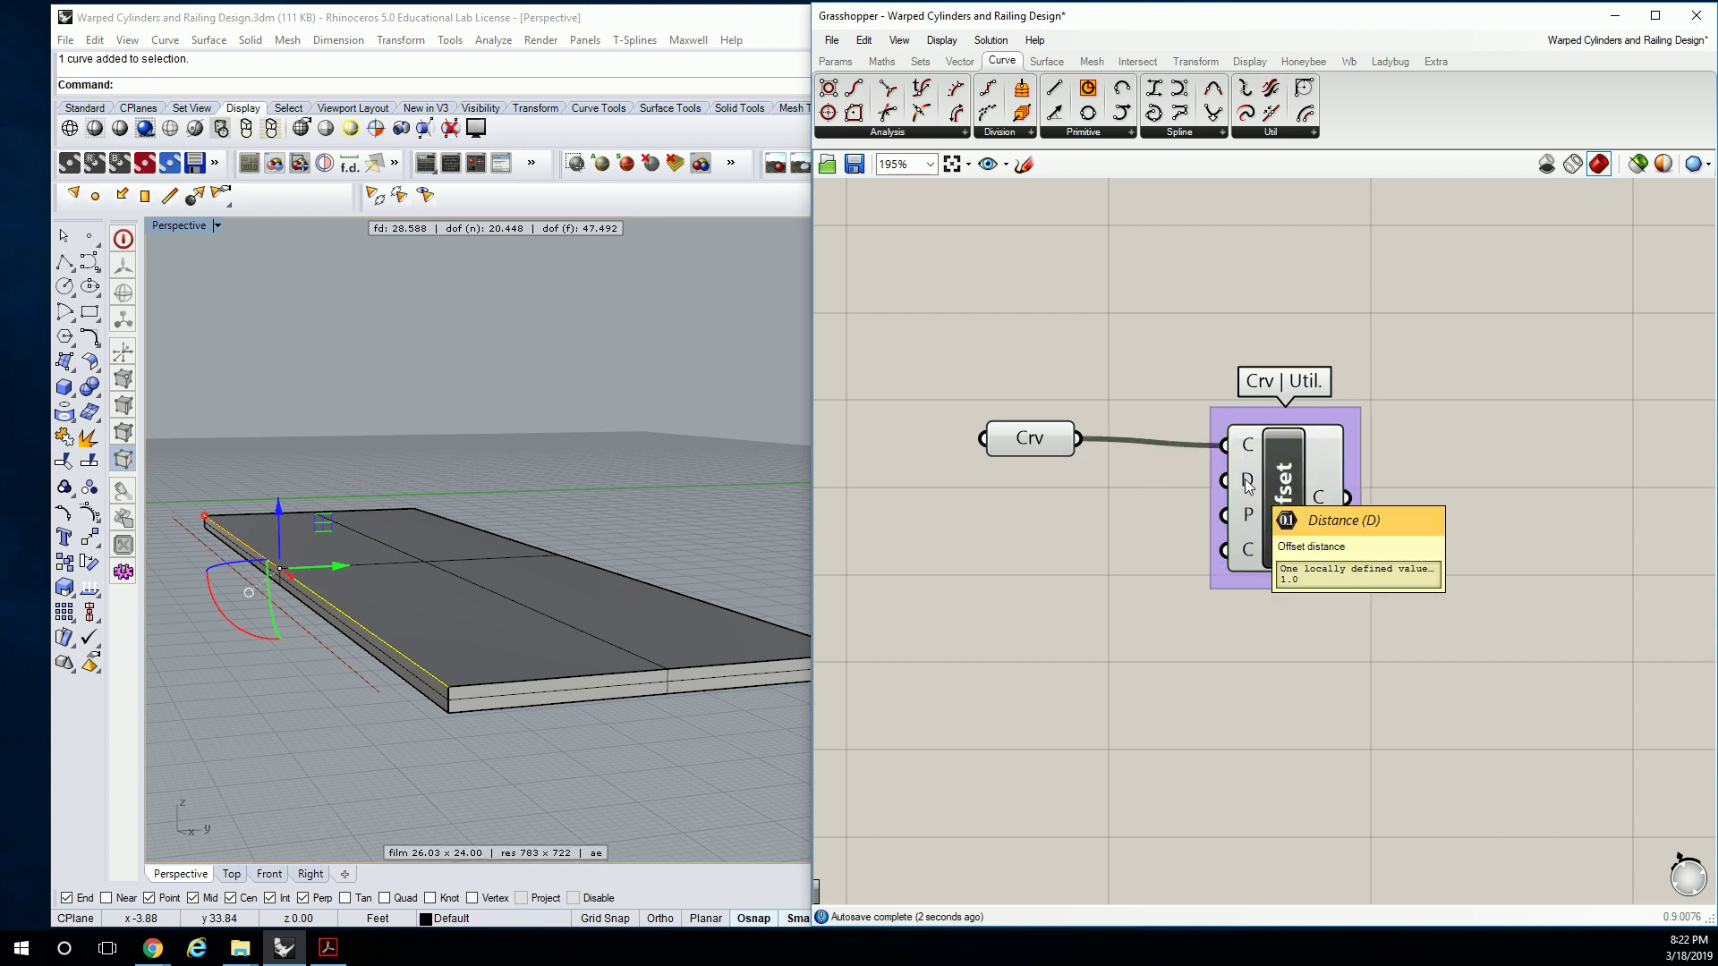
# Deselect the reference line in Rhino and move the Crv parameter closer to the Offset component.
pyautogui.moveTo(787, 644); pyautogui.dragTo(682, 644, button='right')
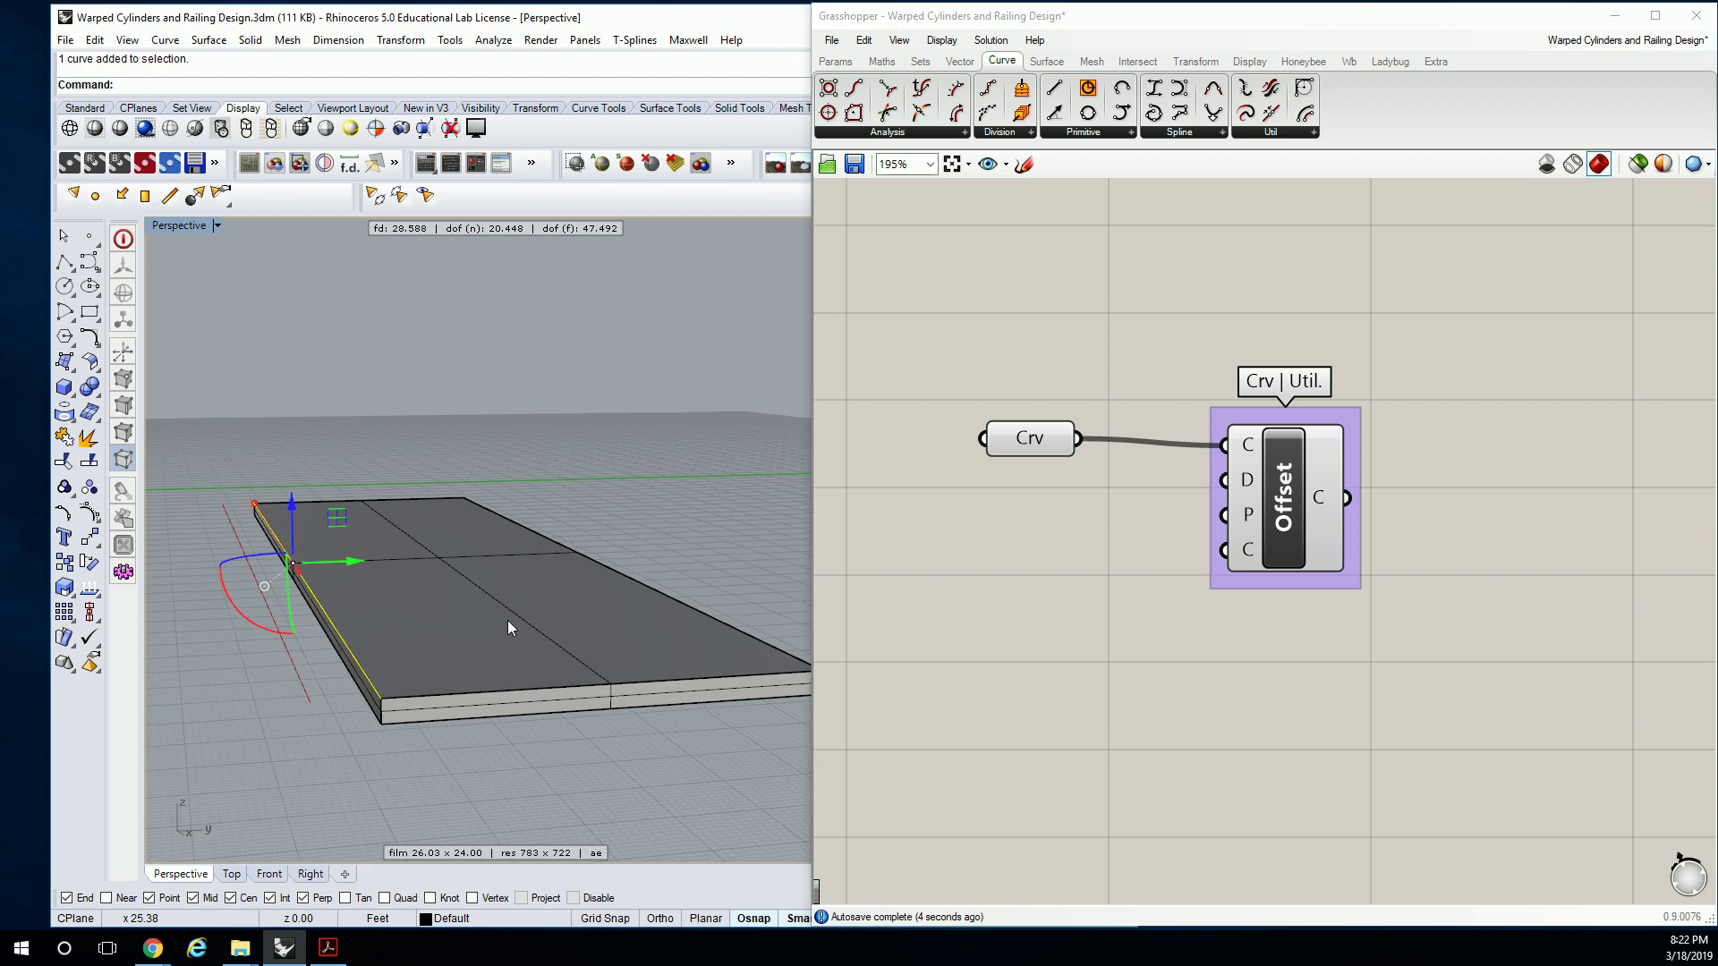
pyautogui.moveTo(521, 613); pyautogui.dragTo(492, 592, button='right')
pyautogui.click(468, 660)
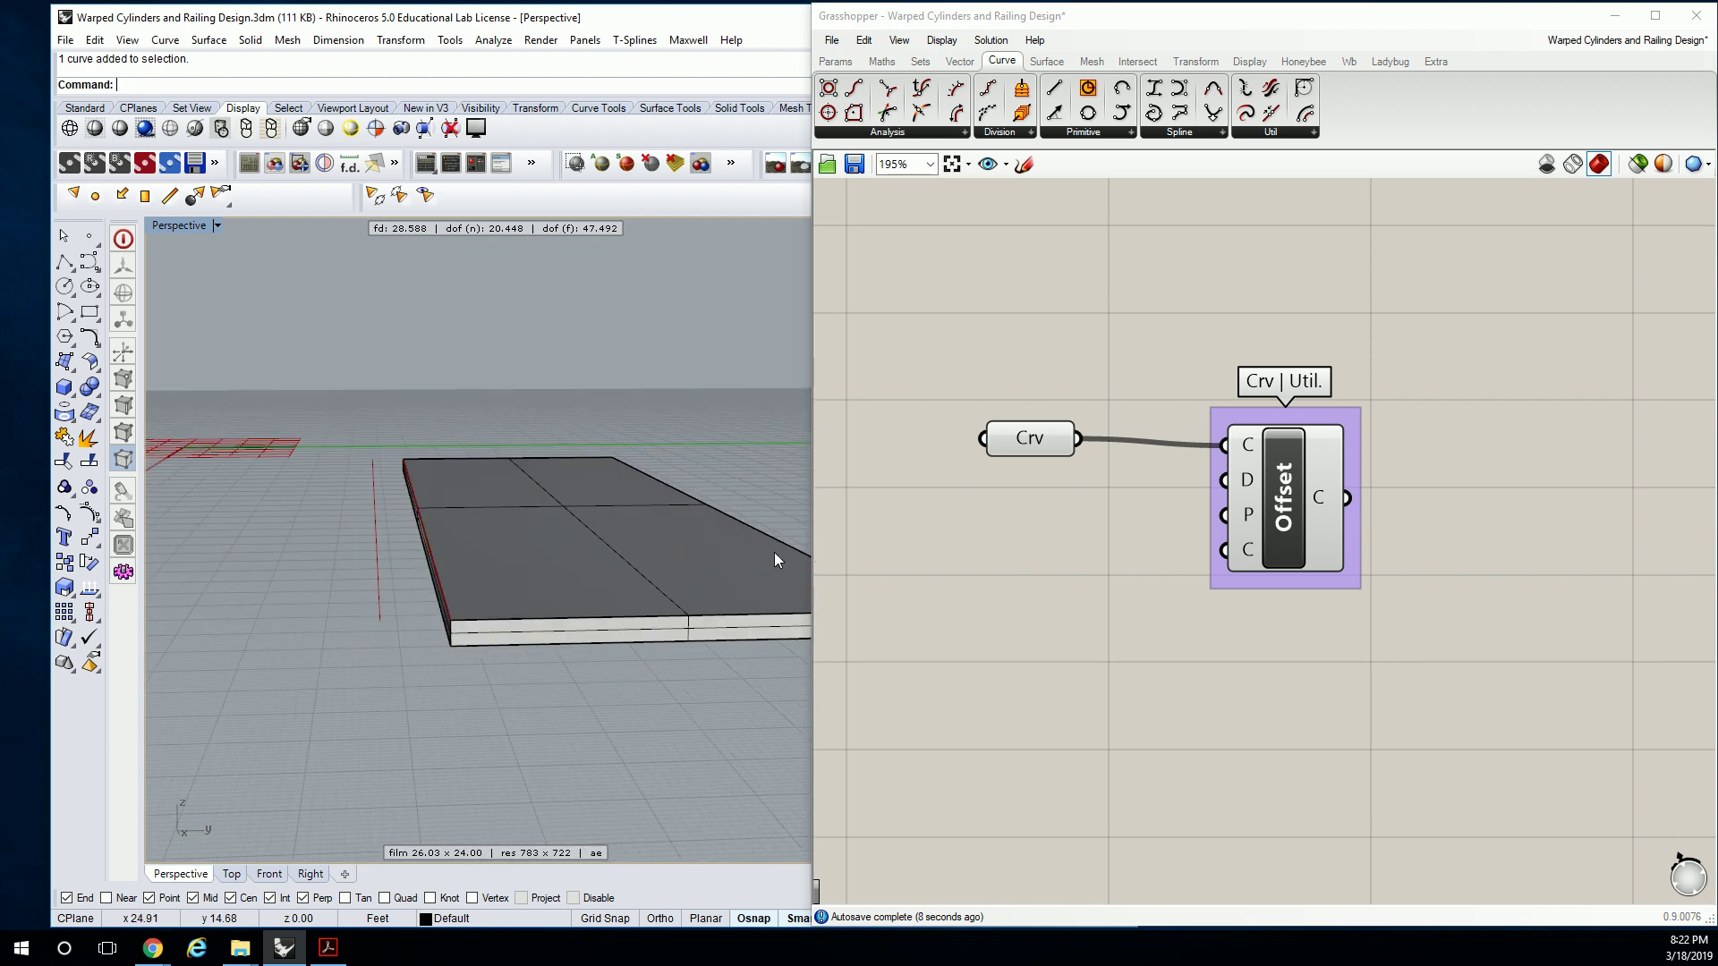
pyautogui.moveTo(1056, 490); pyautogui.dragTo(1151, 485, button='right')
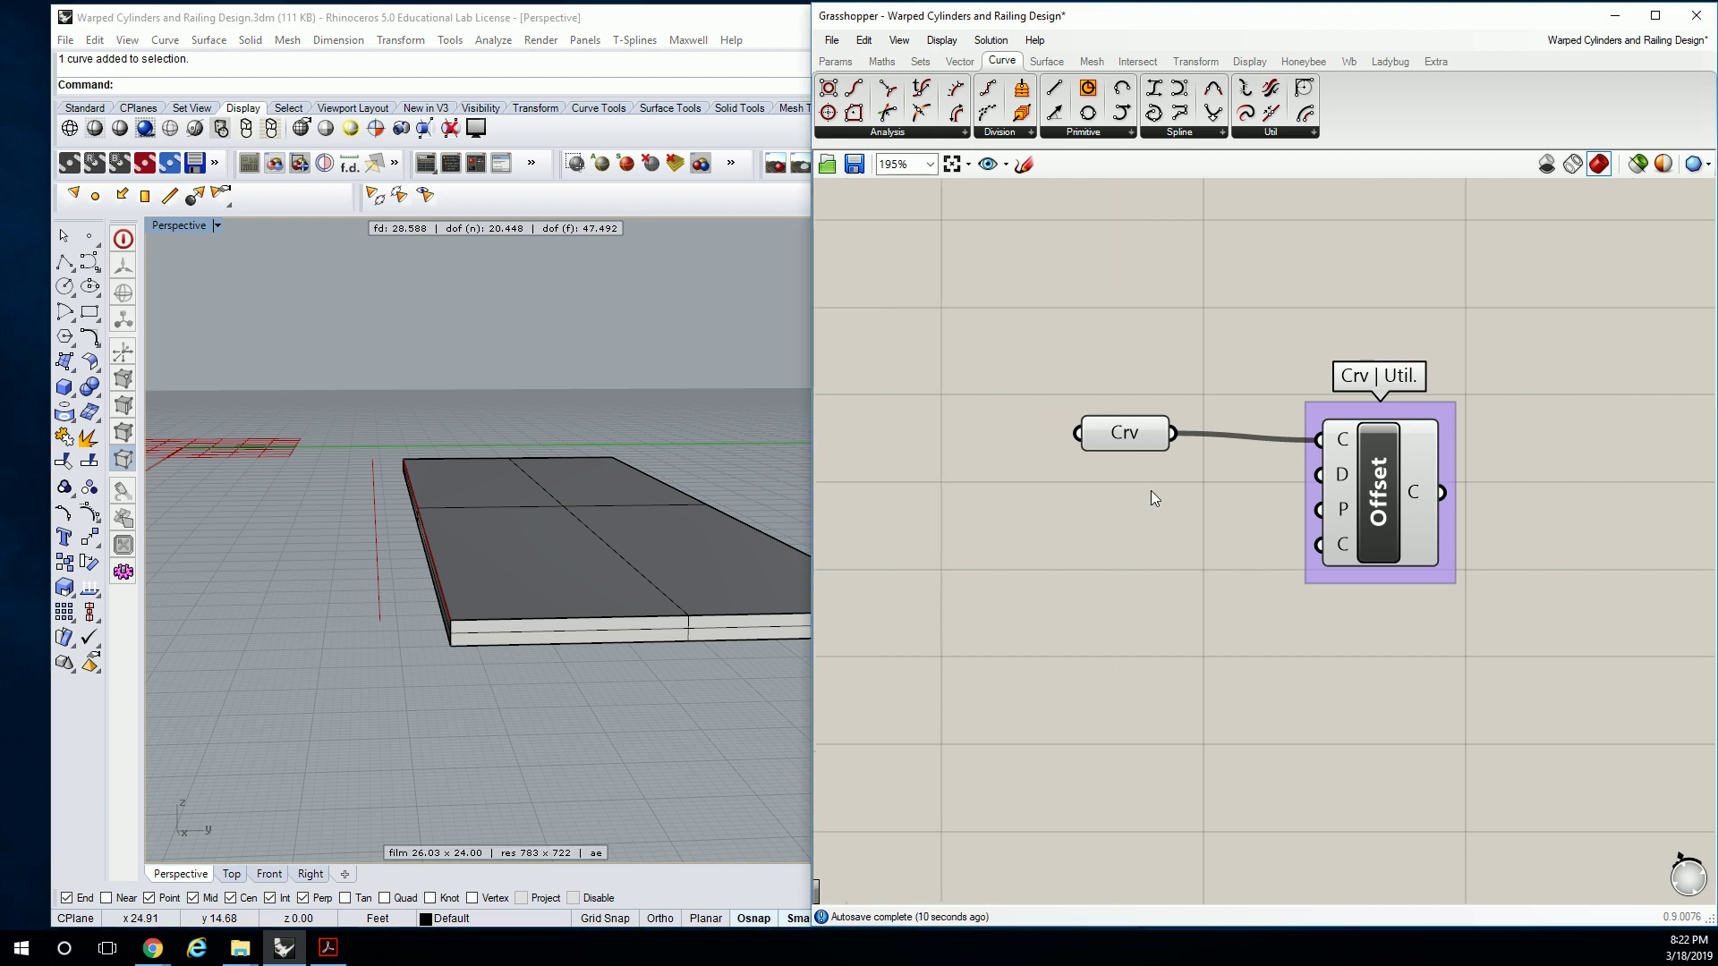
pyautogui.moveTo(1141, 445); pyautogui.dragTo(1163, 446)
pyautogui.rightClick(1093, 492)
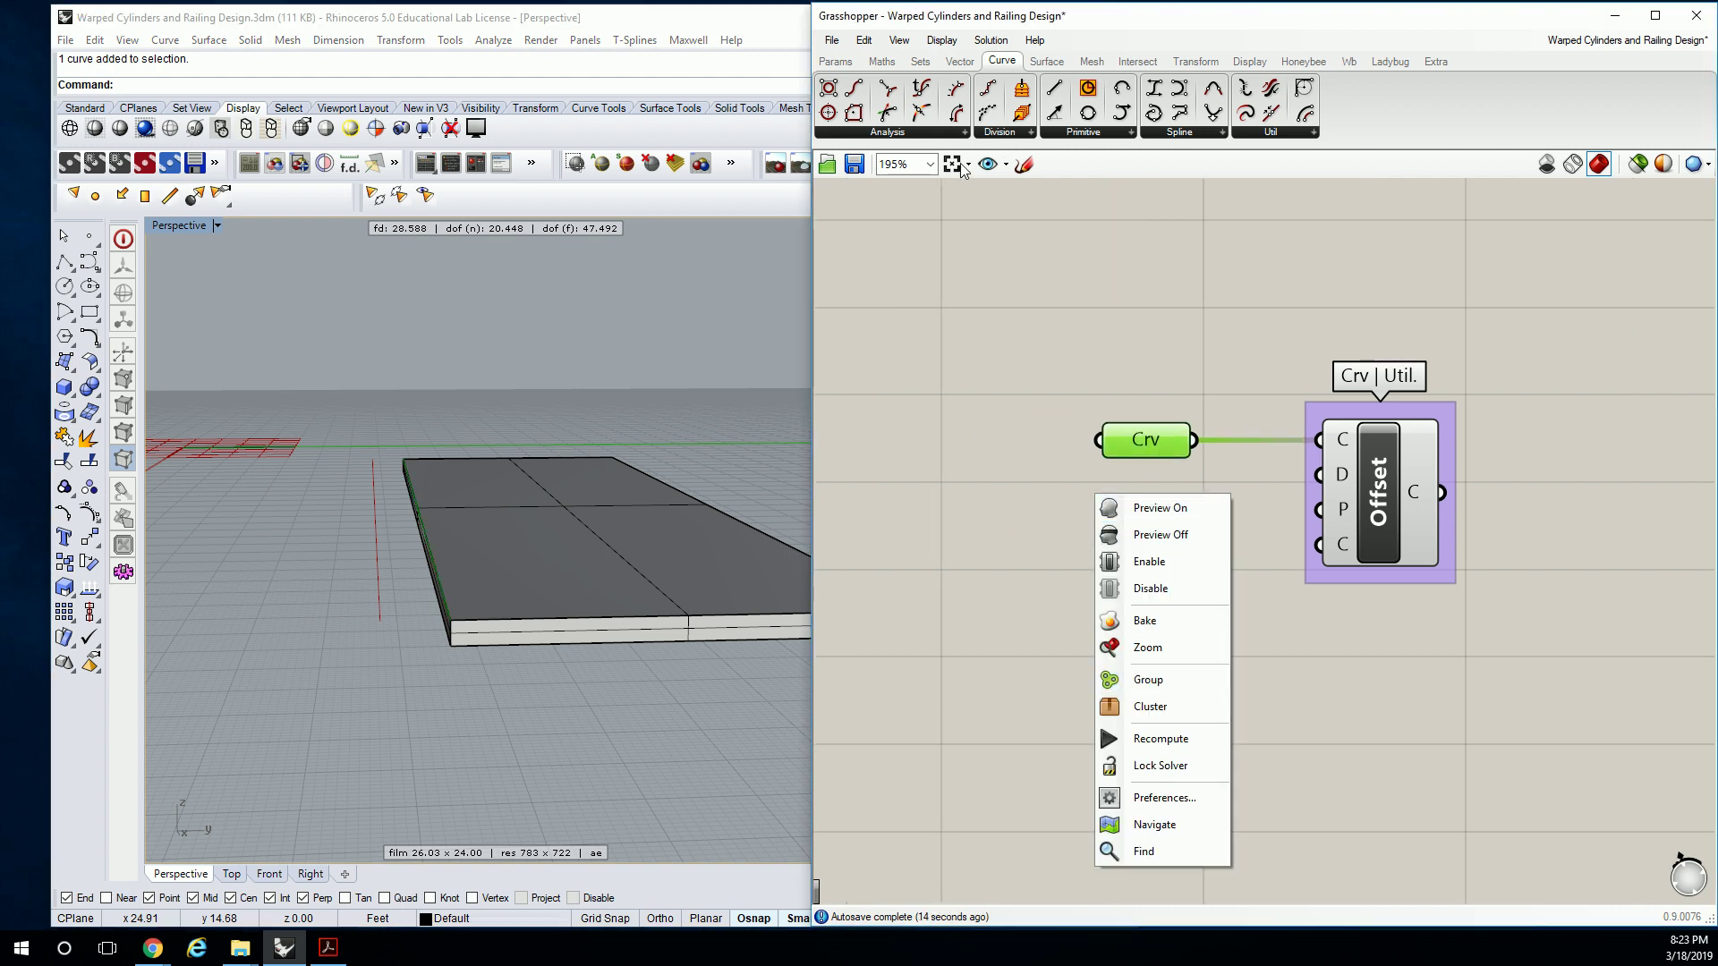
# Add a number slider ranging from -1.0 to 1.0 and connect it to the Offset component's Distance input.
pyautogui.click(837, 62)
pyautogui.doubleClick(1090, 481)
pyautogui.write('-')
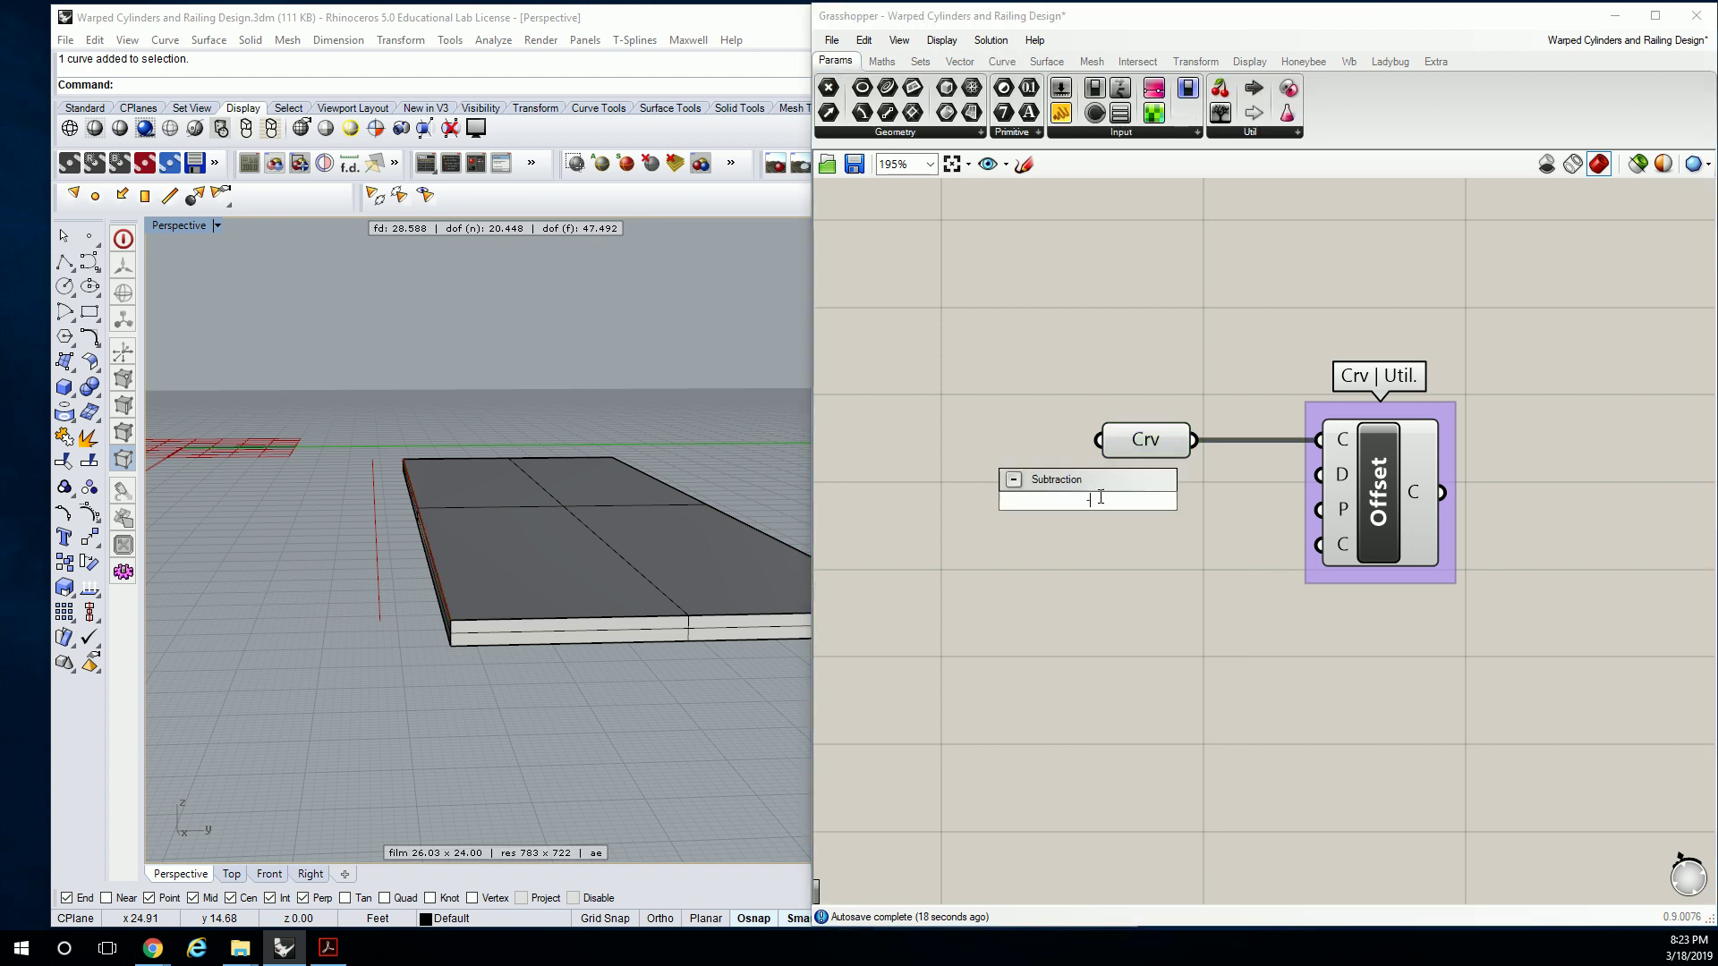
pyautogui.write('1.0>')
pyautogui.write('1.0<1.0')
pyautogui.press('Return')
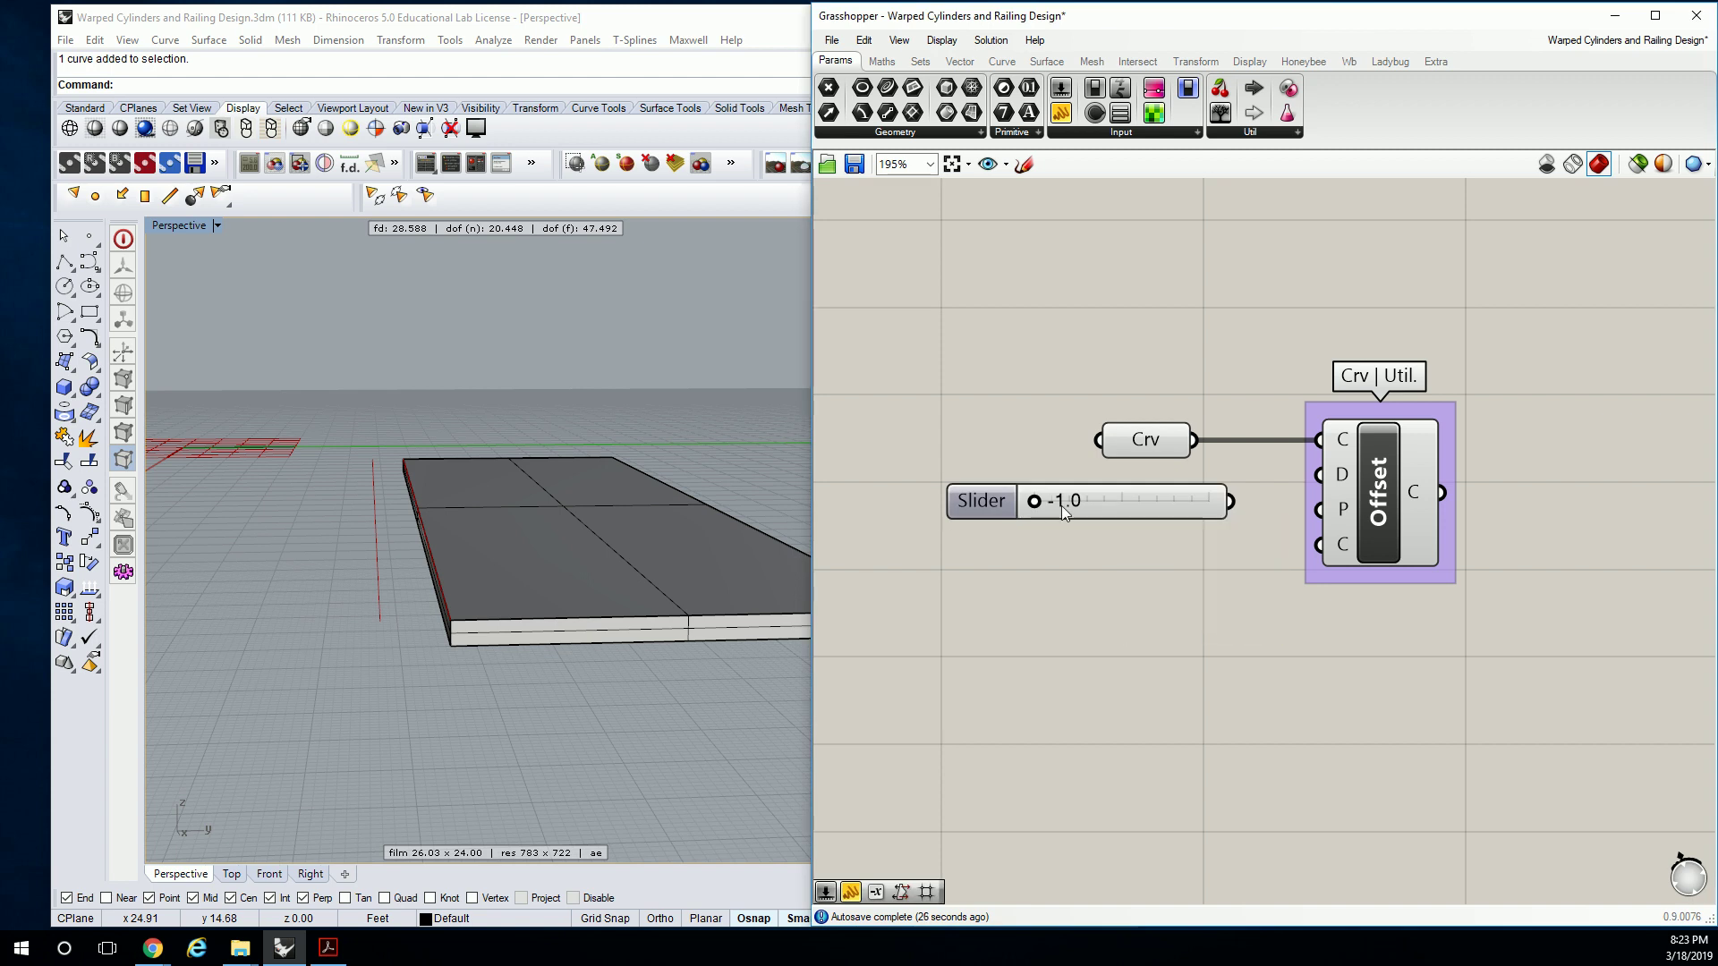
pyautogui.moveTo(1232, 501); pyautogui.dragTo(1319, 475)
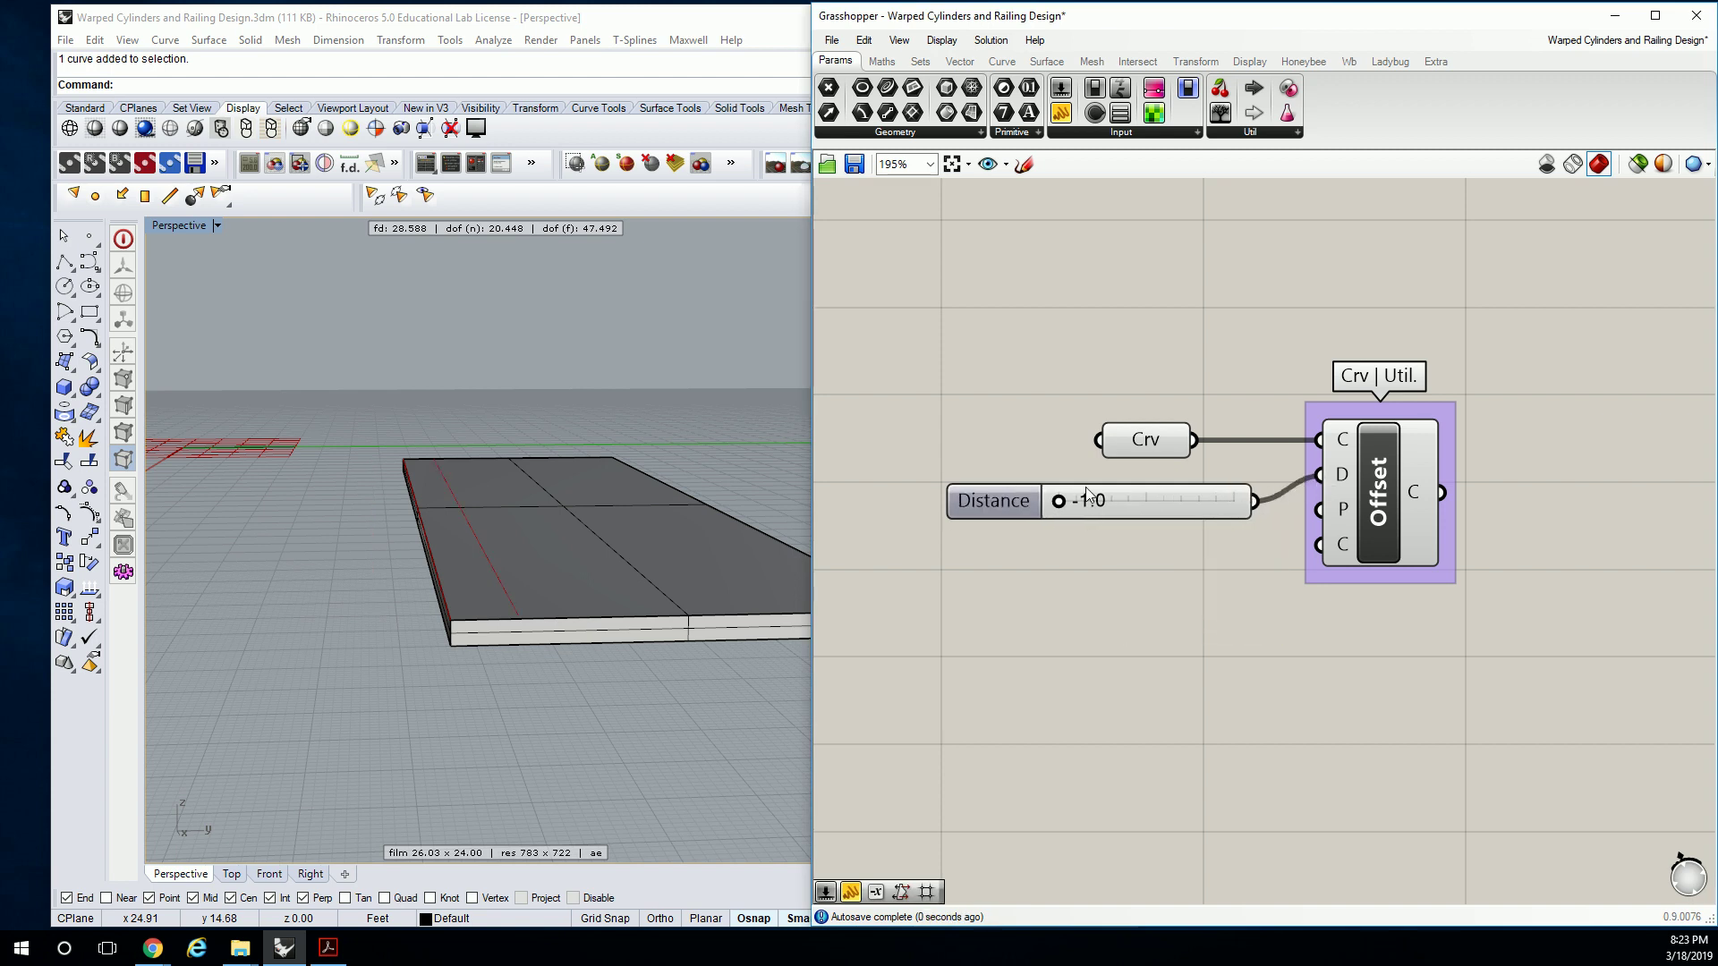
# Set the Distance slider to -0.2 and check the offset line on the slab in the Rhino viewport.
pyautogui.moveTo(1064, 502); pyautogui.dragTo(1136, 505)
pyautogui.moveTo(594, 575); pyautogui.dragTo(580, 630, button='right')
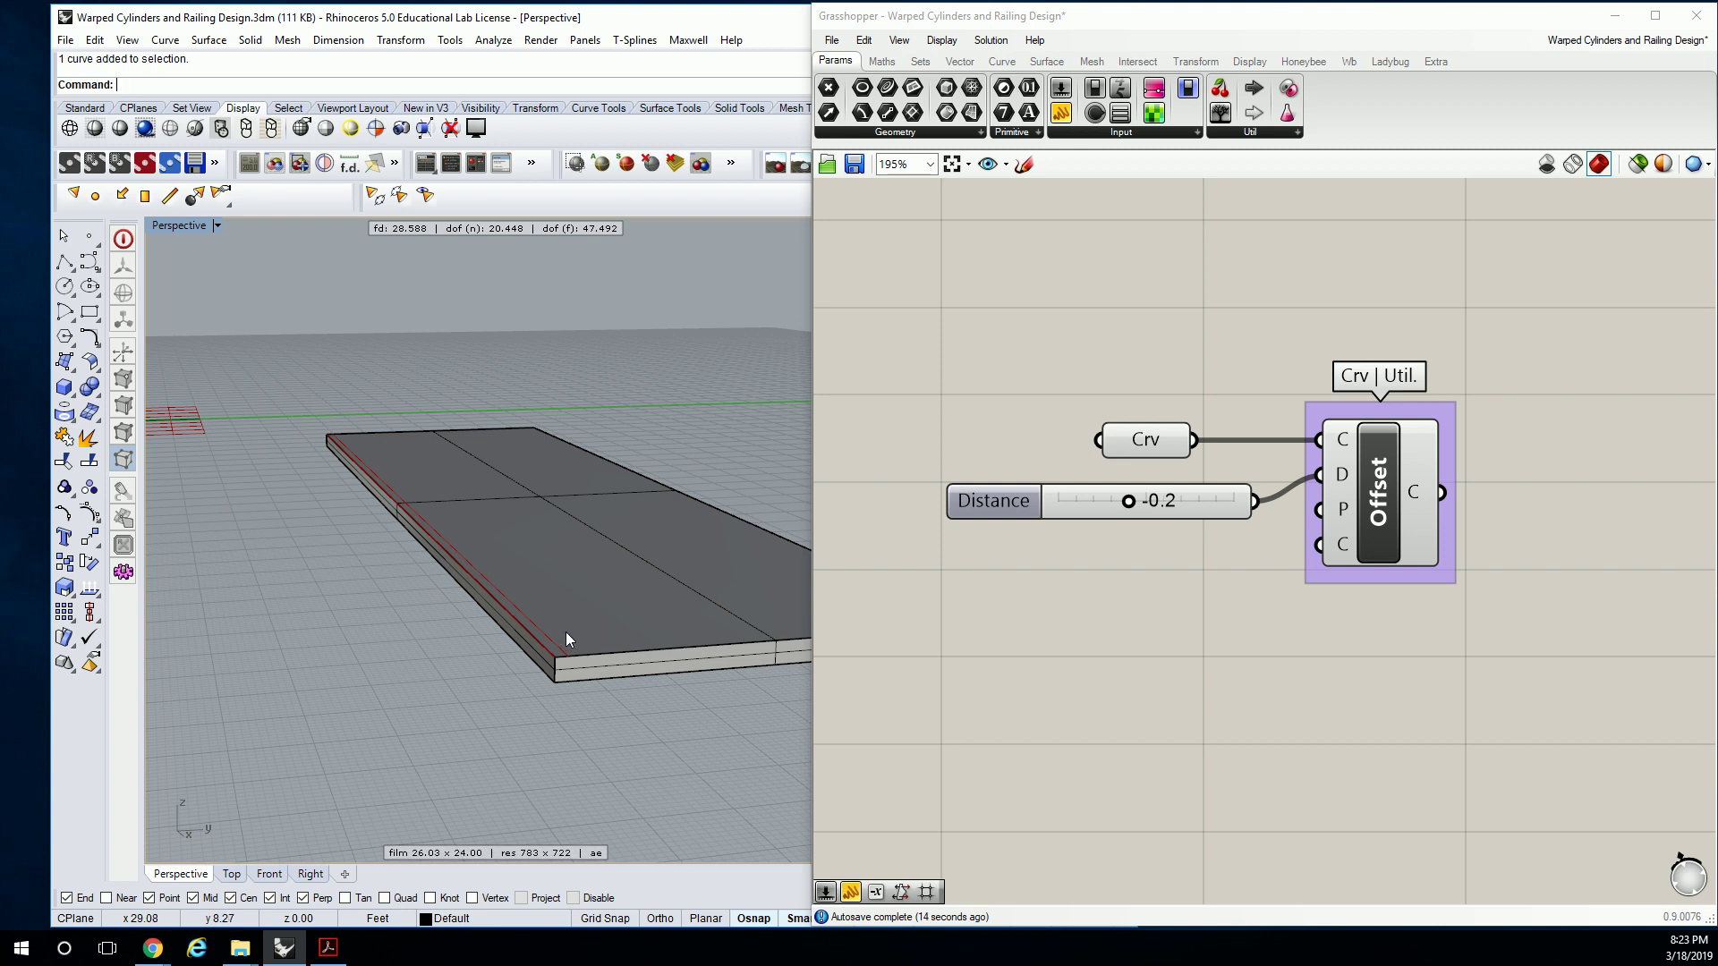
pyautogui.moveTo(652, 542); pyautogui.dragTo(630, 544, button='right')
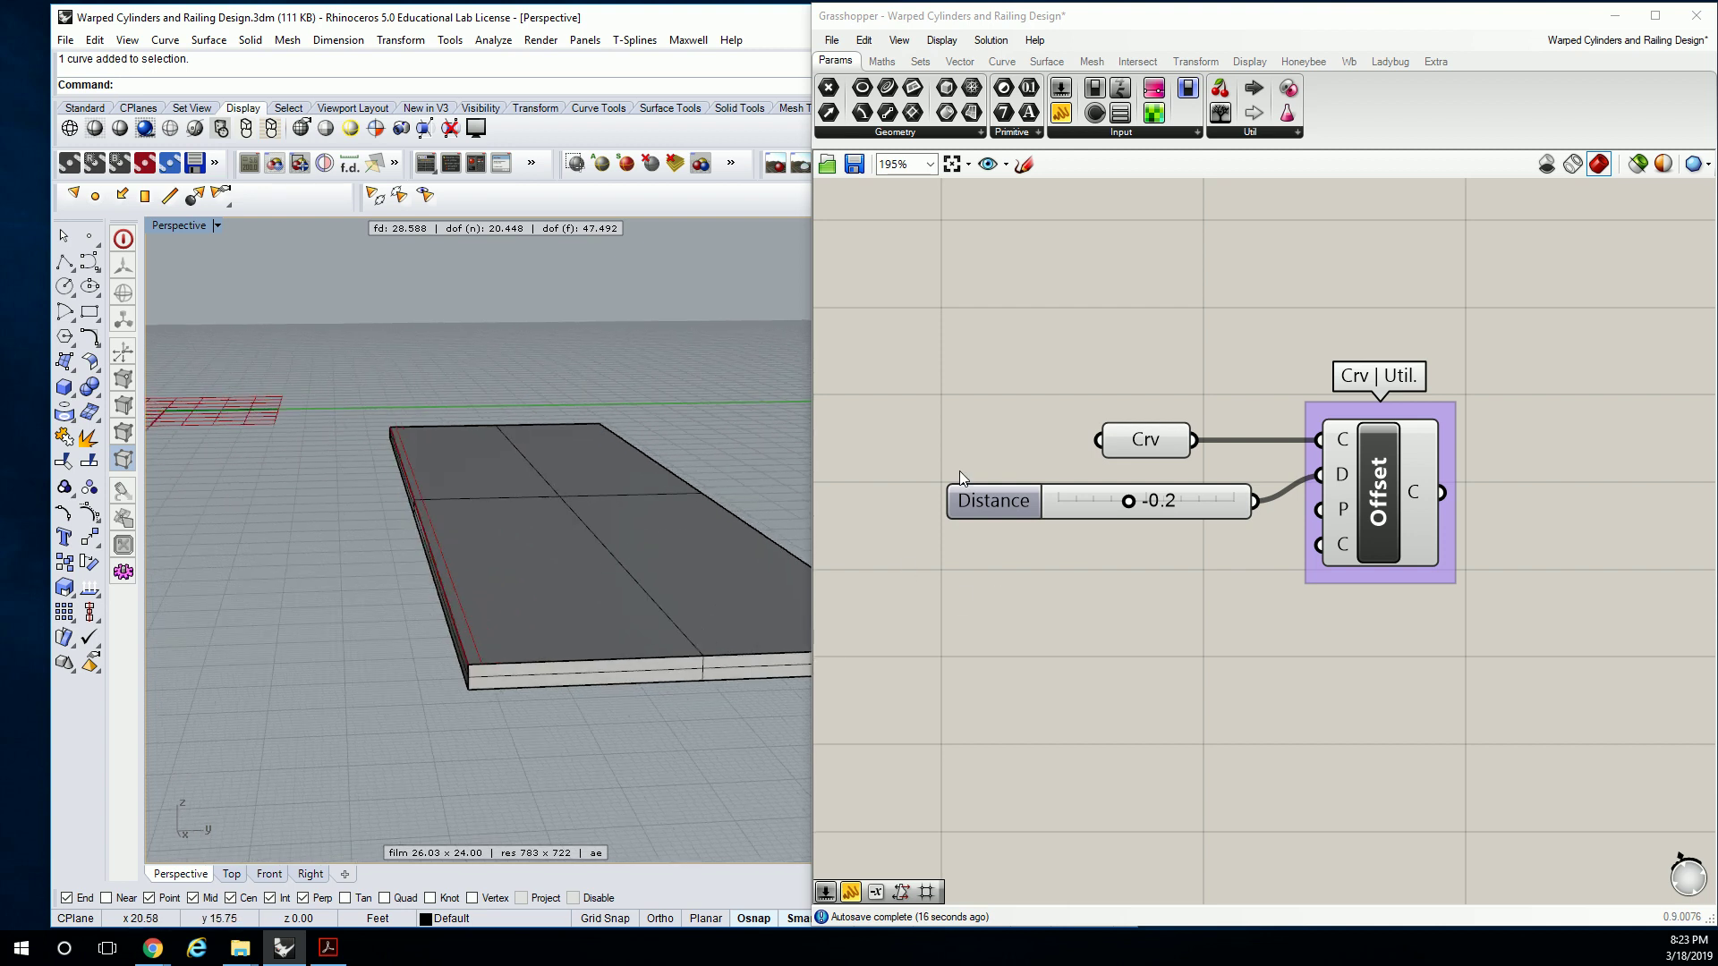
pyautogui.click(1391, 488)
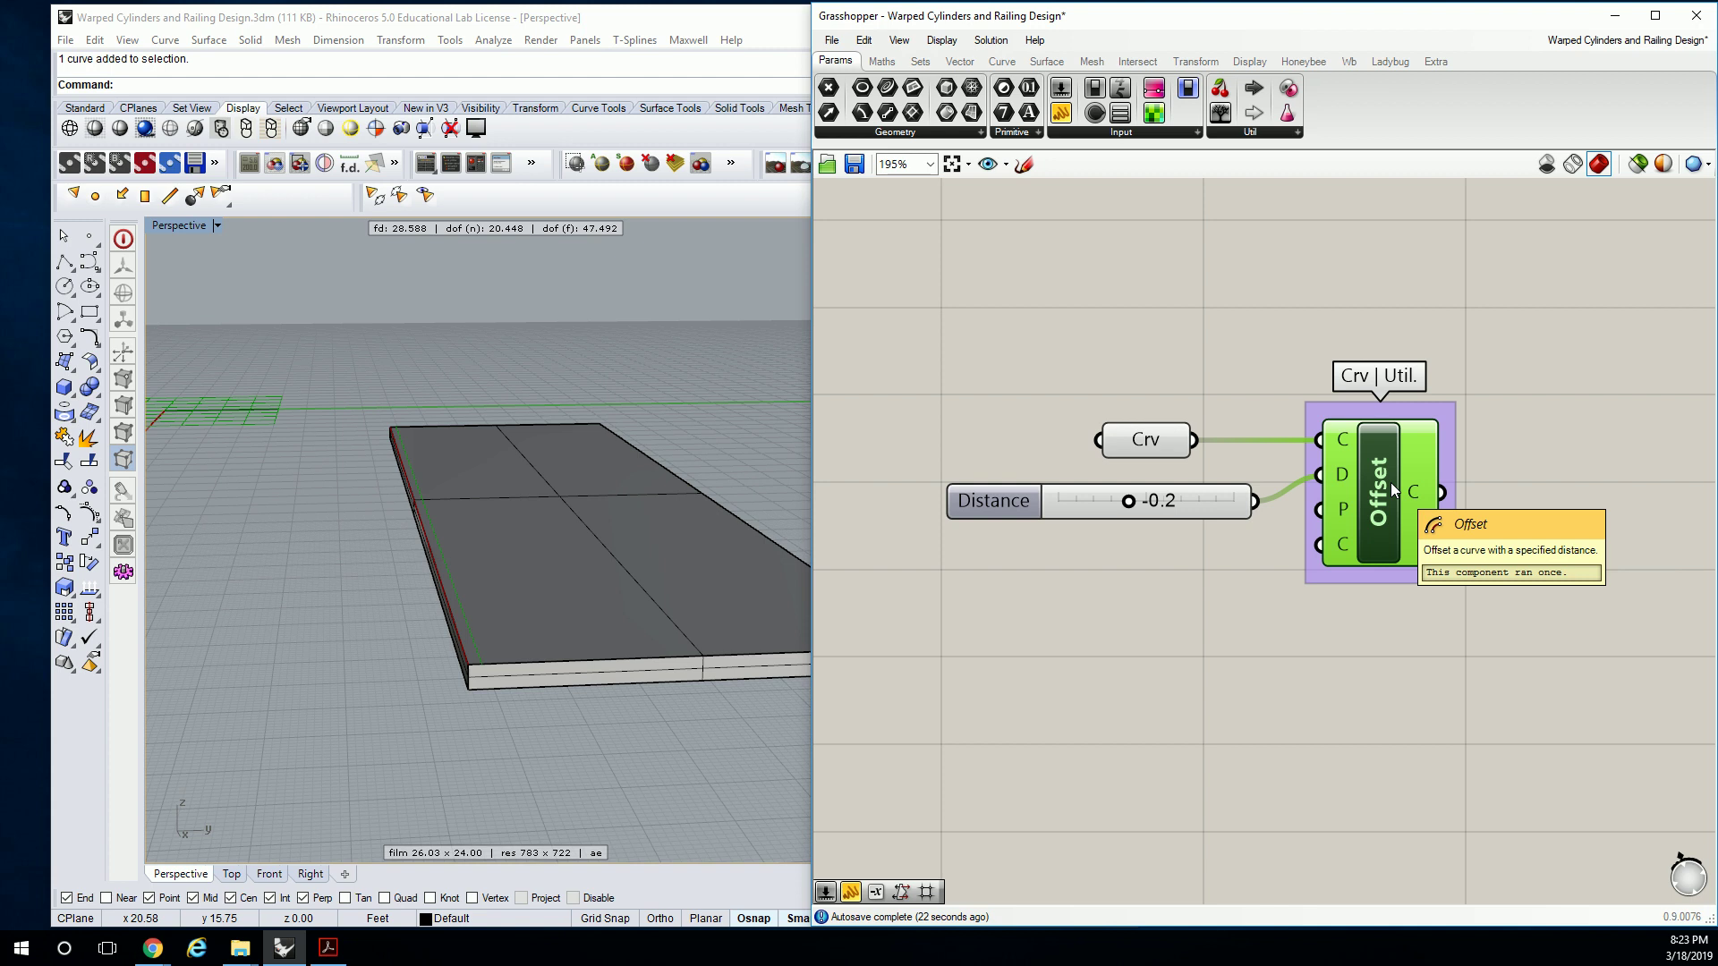
pyautogui.click(1220, 307)
# Add a Move component beside Offset and connect the offset curve to its Geometry input.
pyautogui.moveTo(1431, 249); pyautogui.dragTo(1311, 238, button='right')
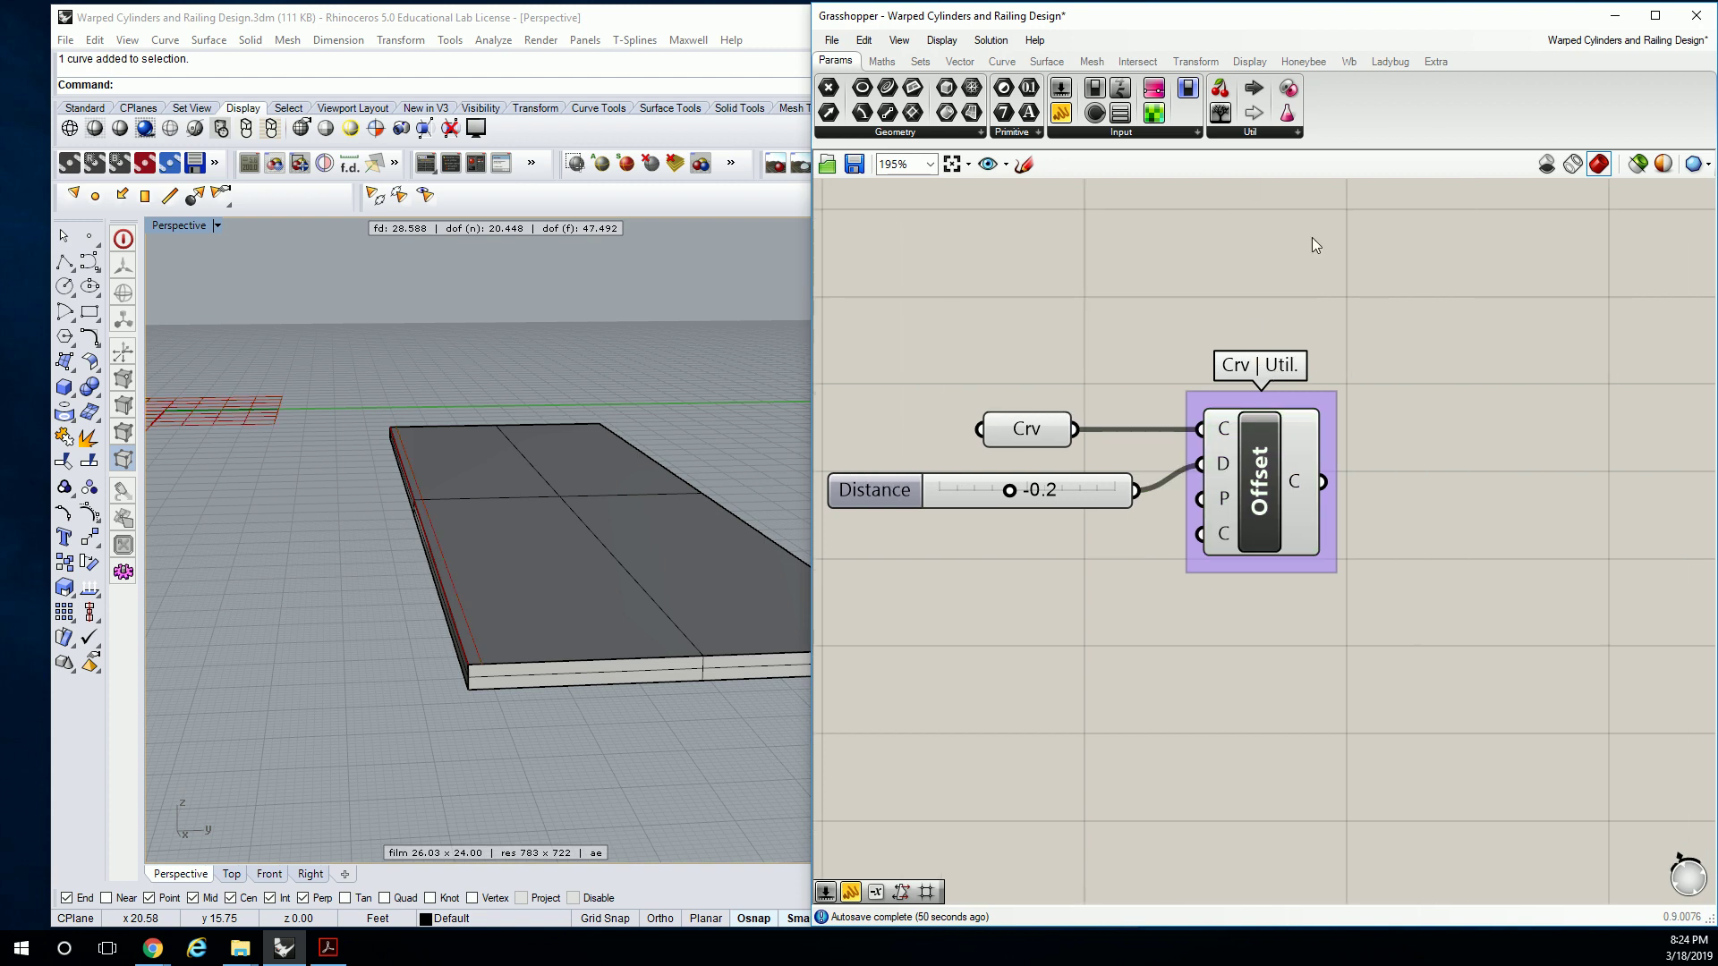
pyautogui.click(1196, 61)
pyautogui.click(1017, 133)
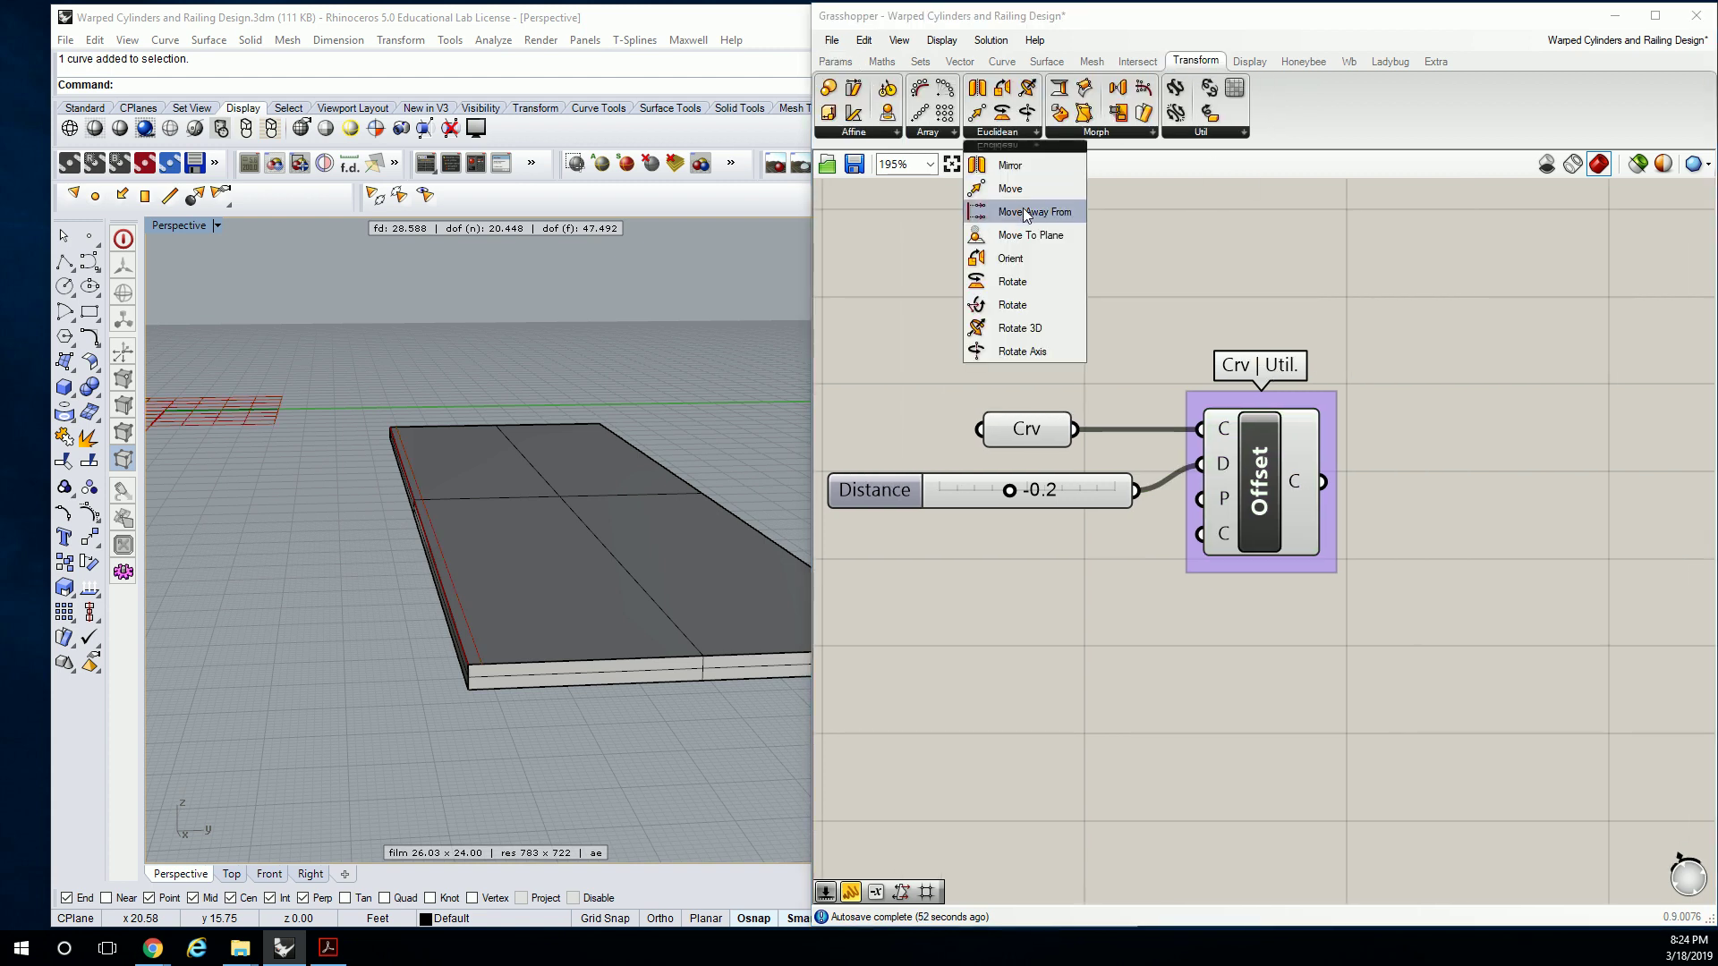
pyautogui.click(1020, 189)
pyautogui.click(1513, 524)
pyautogui.scroll(-1, 1032, 320)
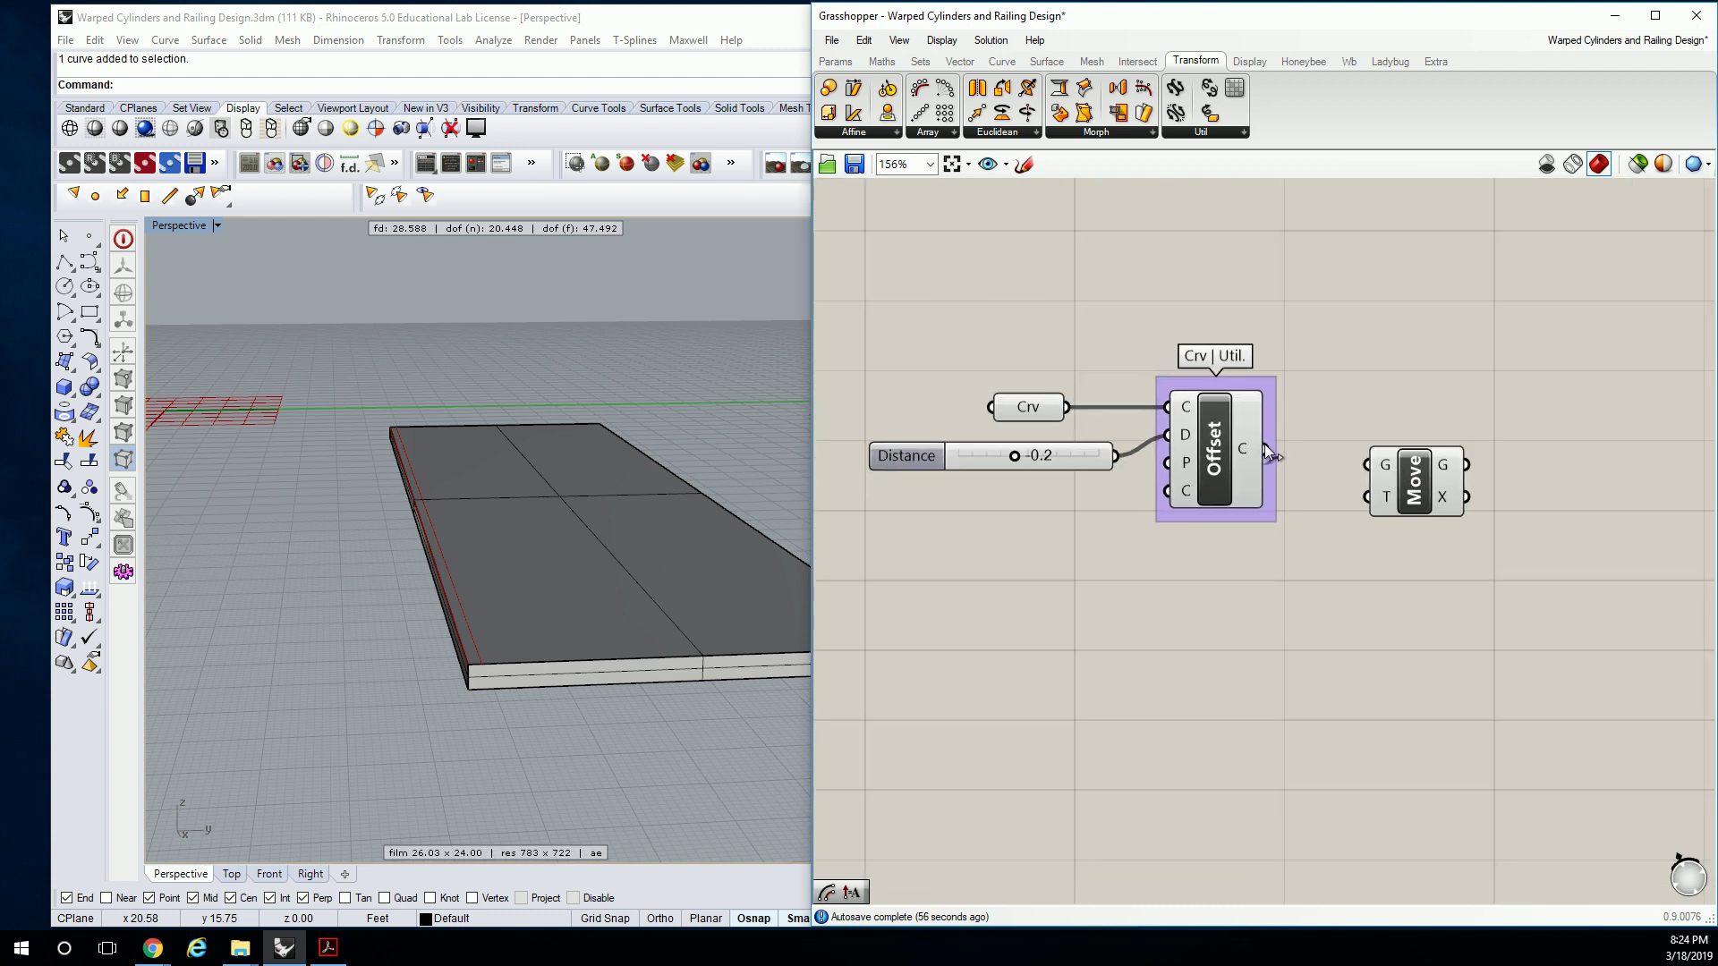
pyautogui.moveTo(1264, 447); pyautogui.dragTo(1466, 469)
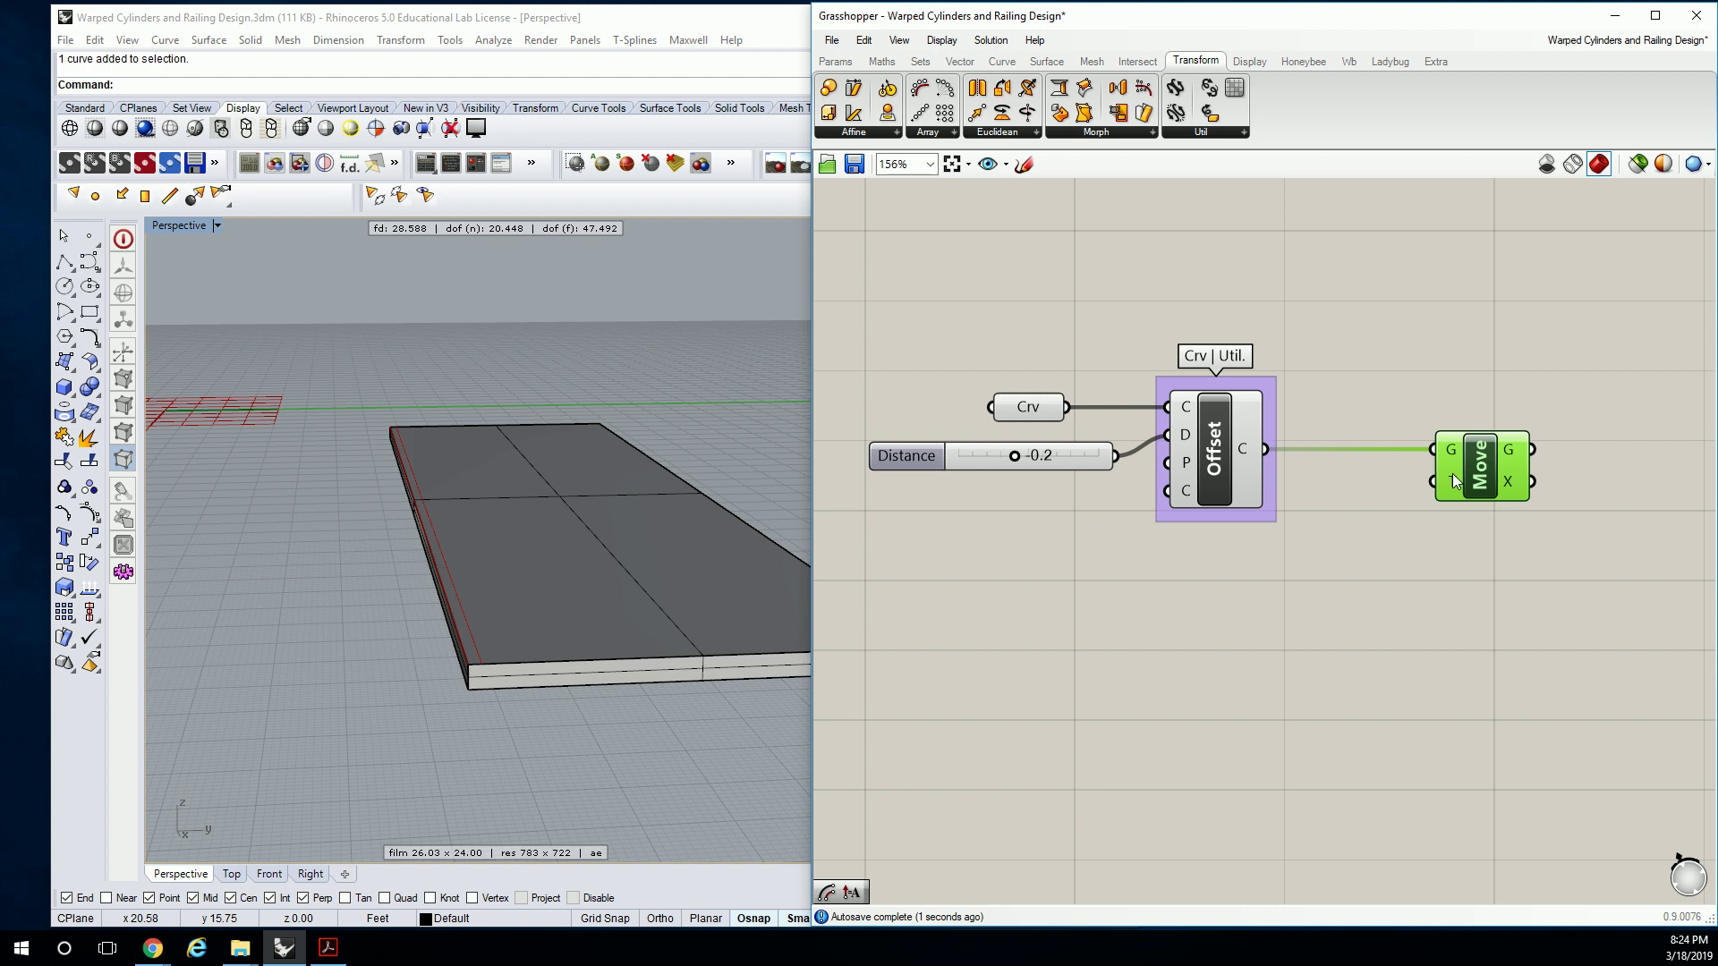
pyautogui.click(1221, 449)
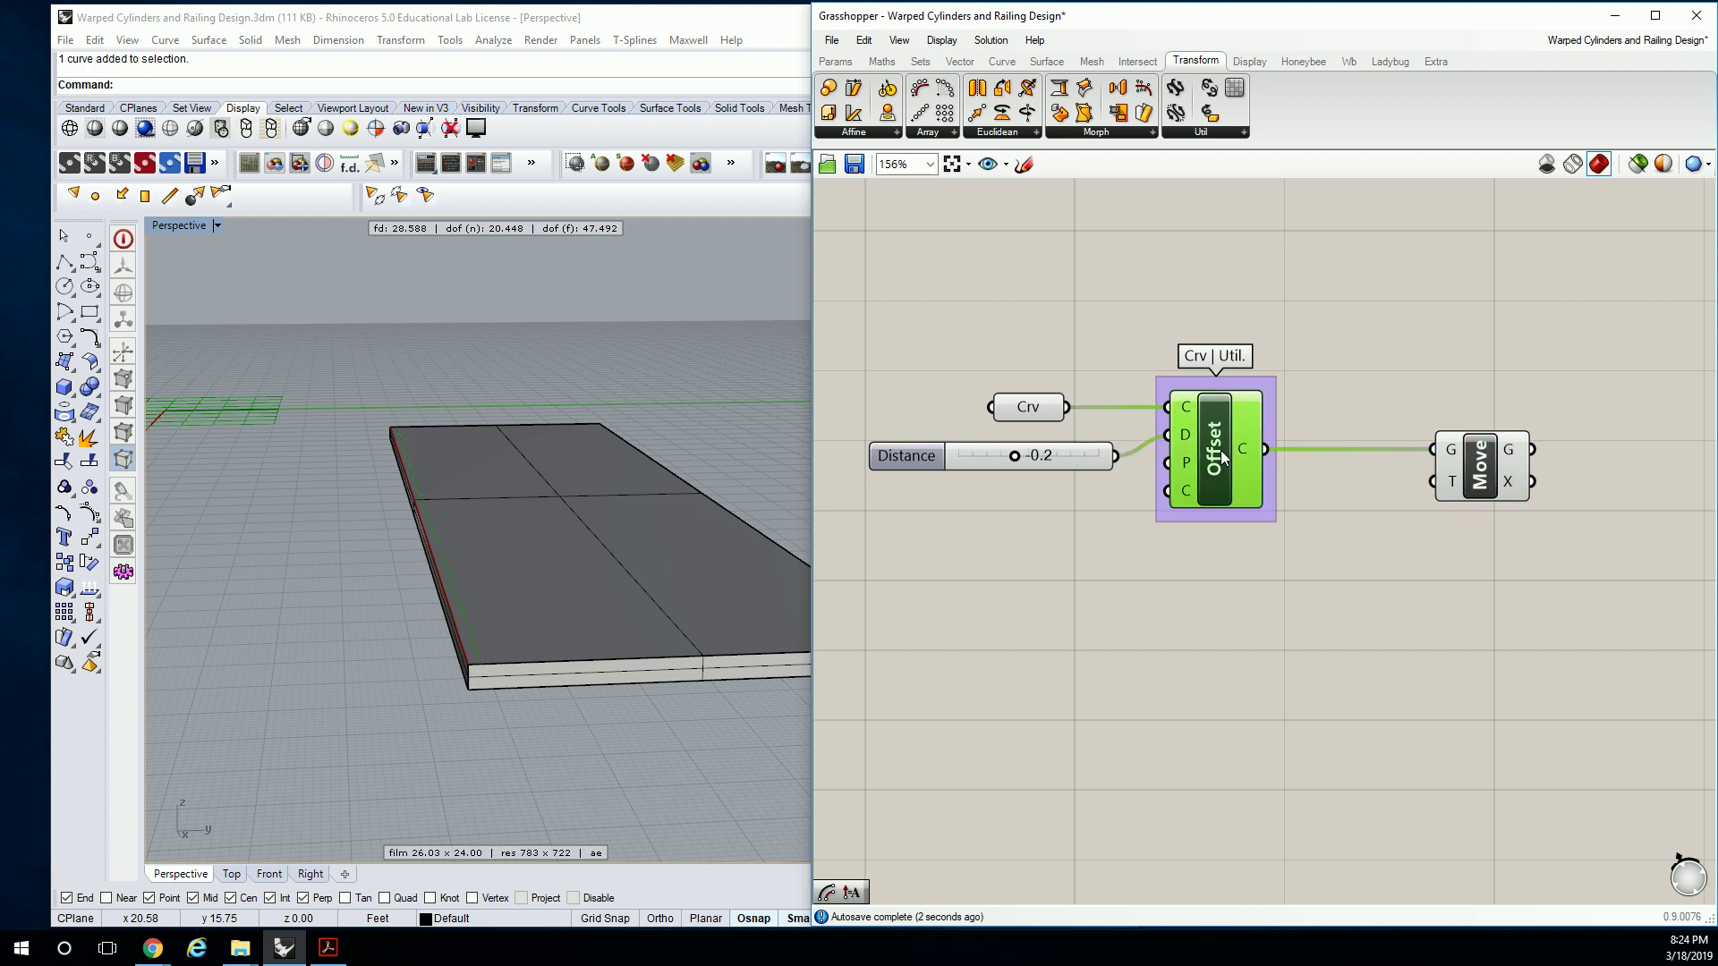
pyautogui.click(1334, 356)
# Add a Unit Z vector below the Offset component and connect it to the Move component's T input.
pyautogui.click(960, 61)
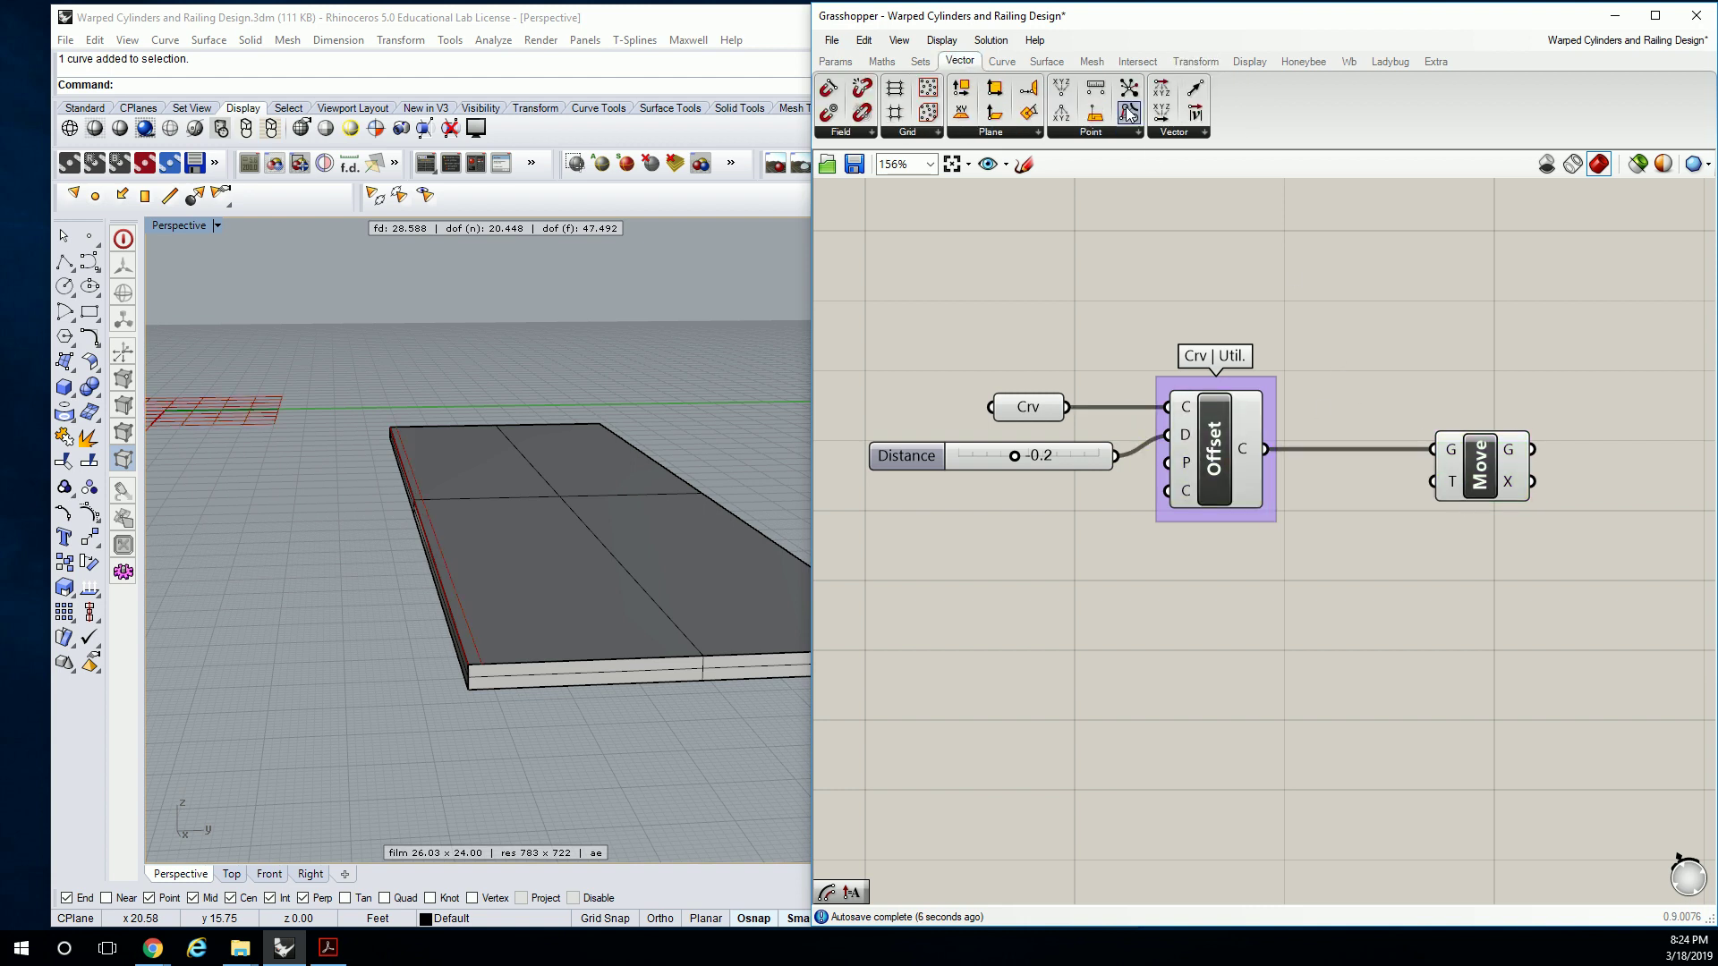
pyautogui.click(1175, 132)
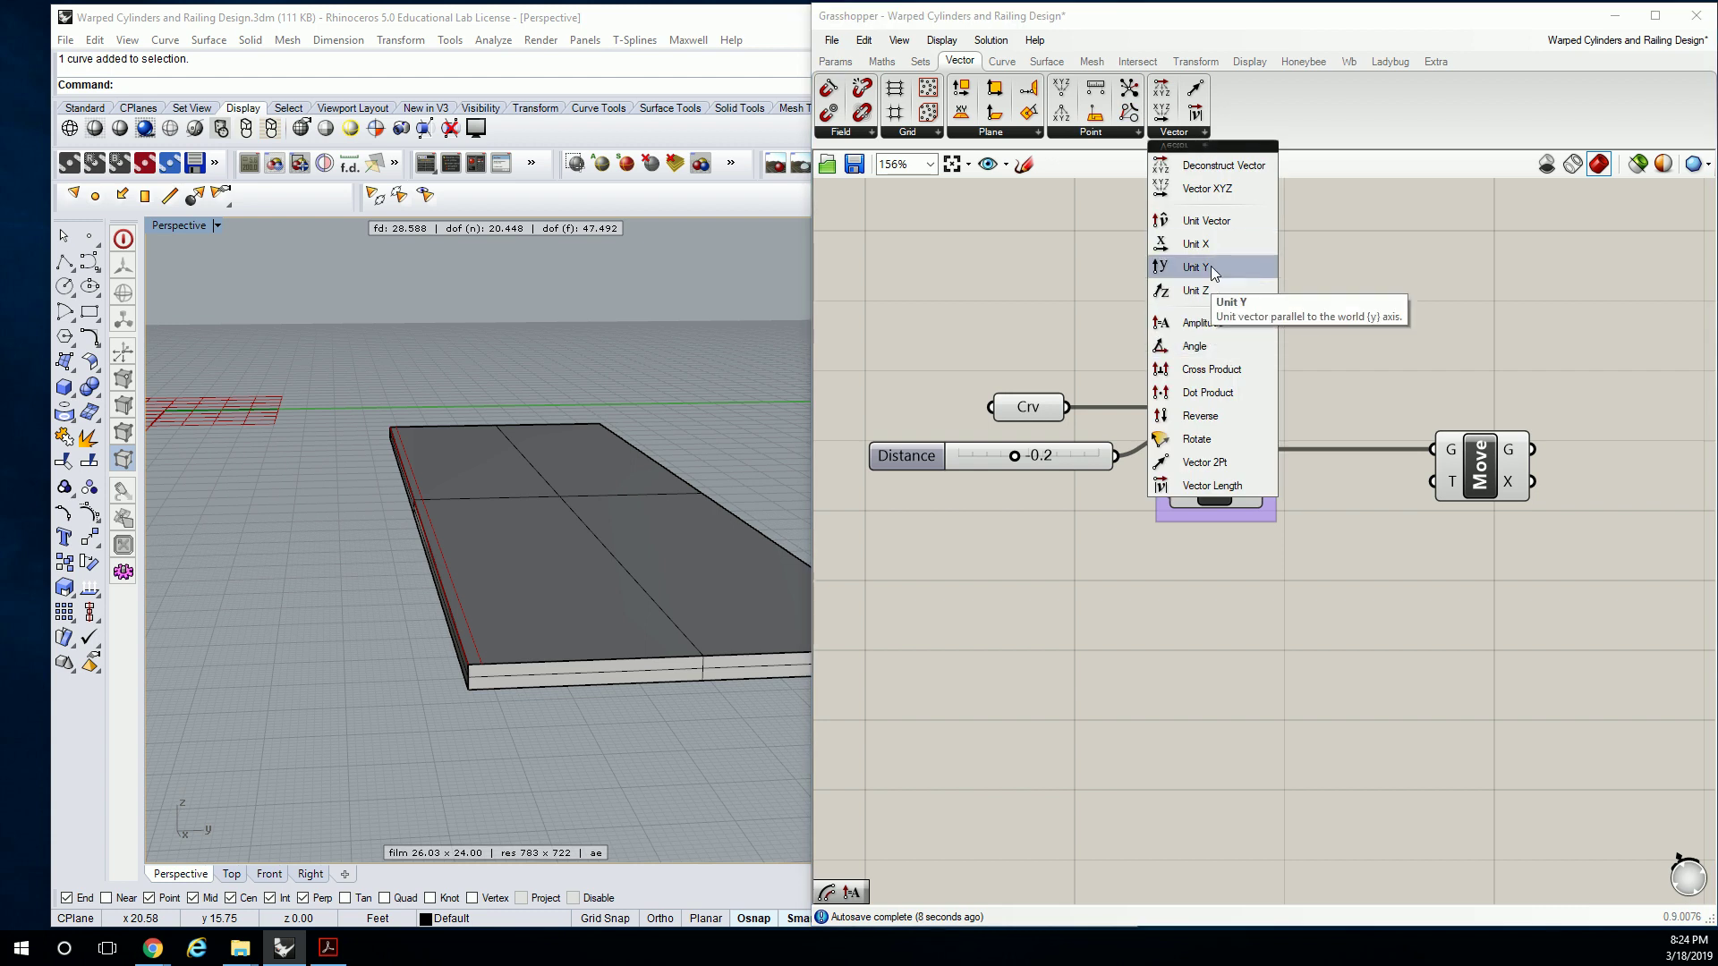
pyautogui.moveTo(1211, 266); pyautogui.dragTo(1431, 488)
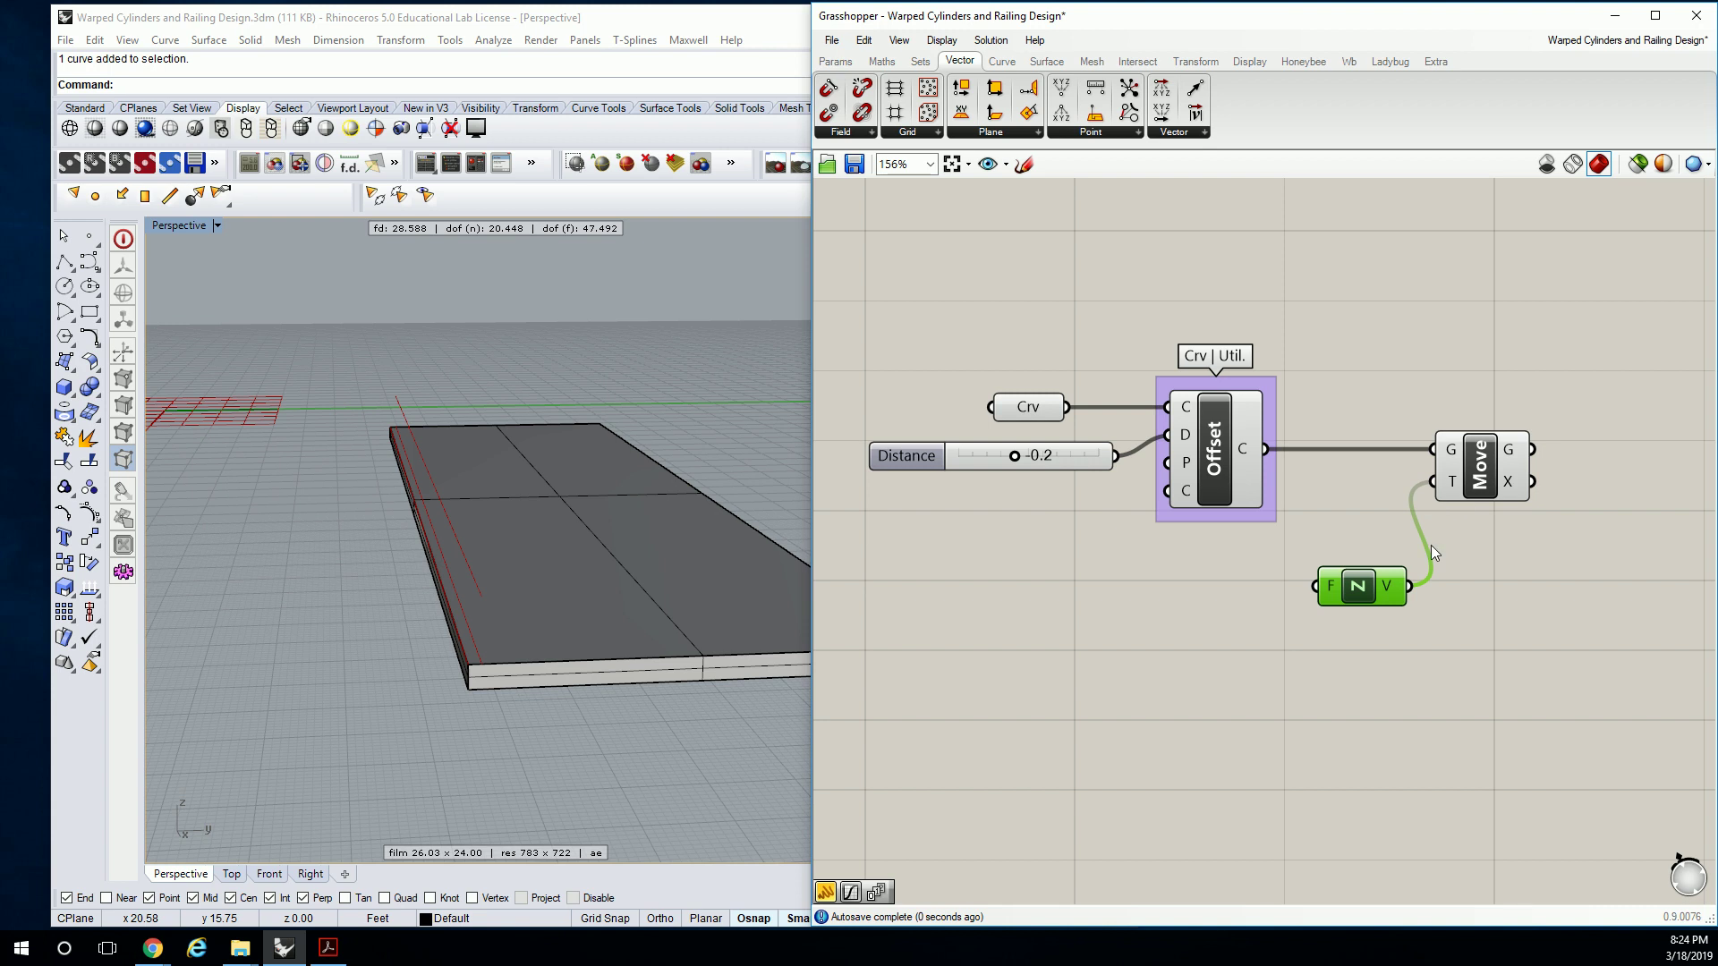
pyautogui.moveTo(1379, 596); pyautogui.dragTo(1338, 598)
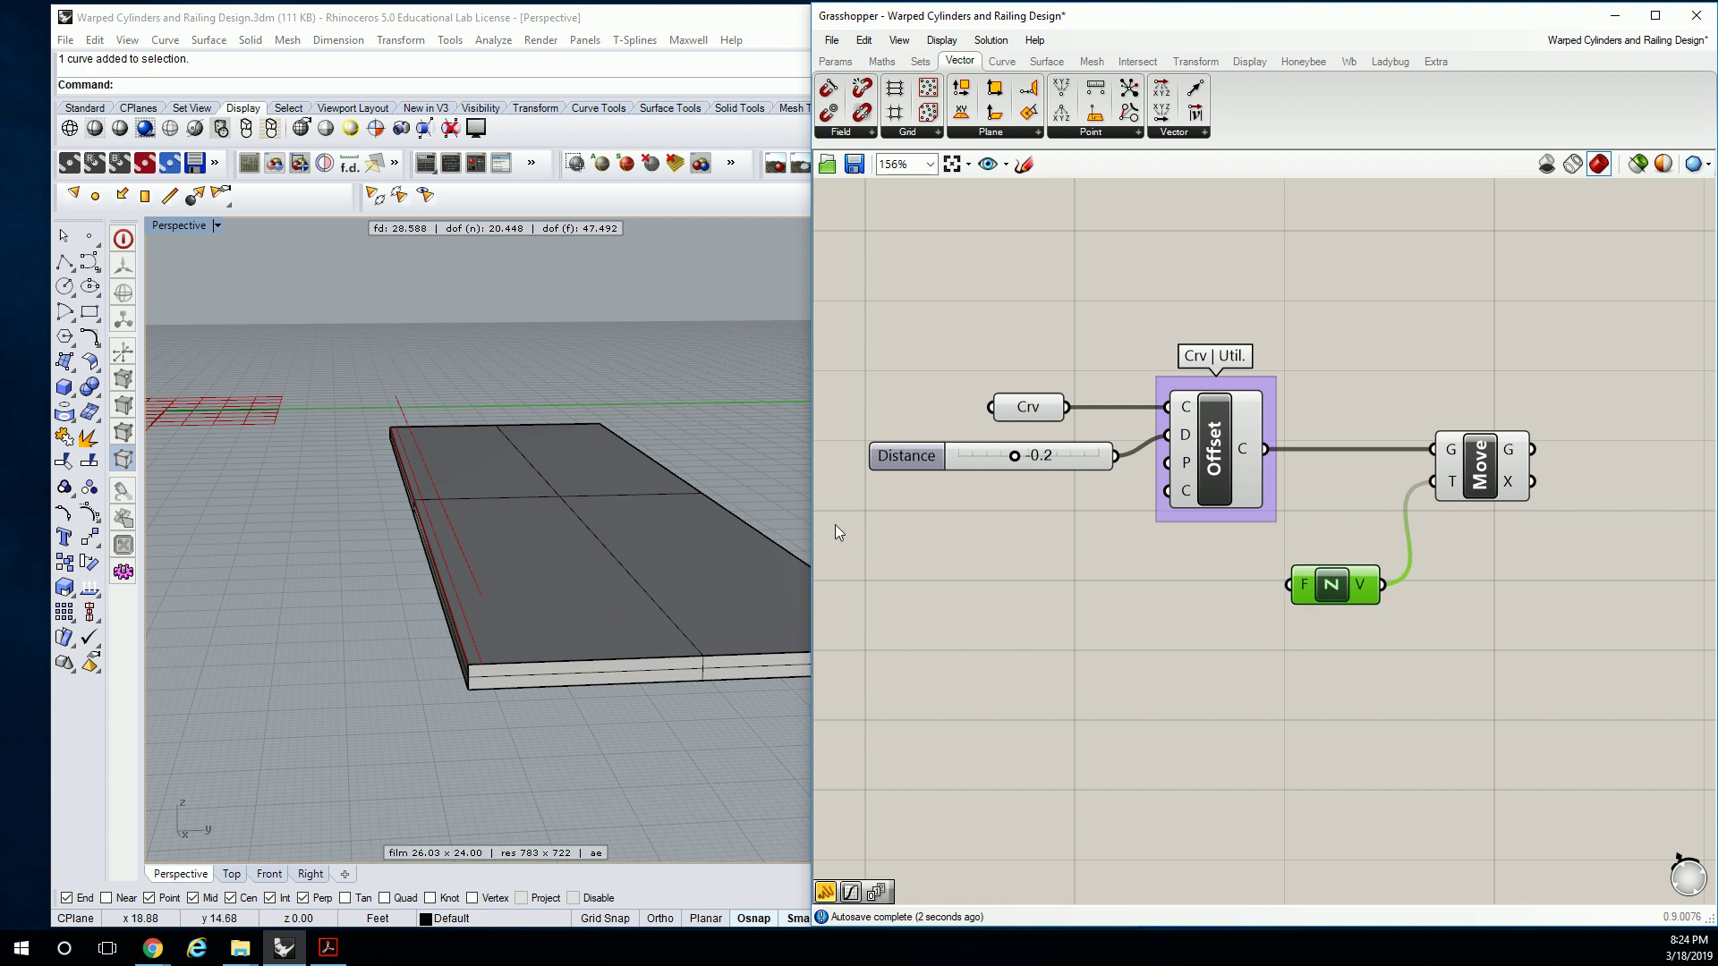
pyautogui.moveTo(533, 469); pyautogui.dragTo(587, 454, button='right')
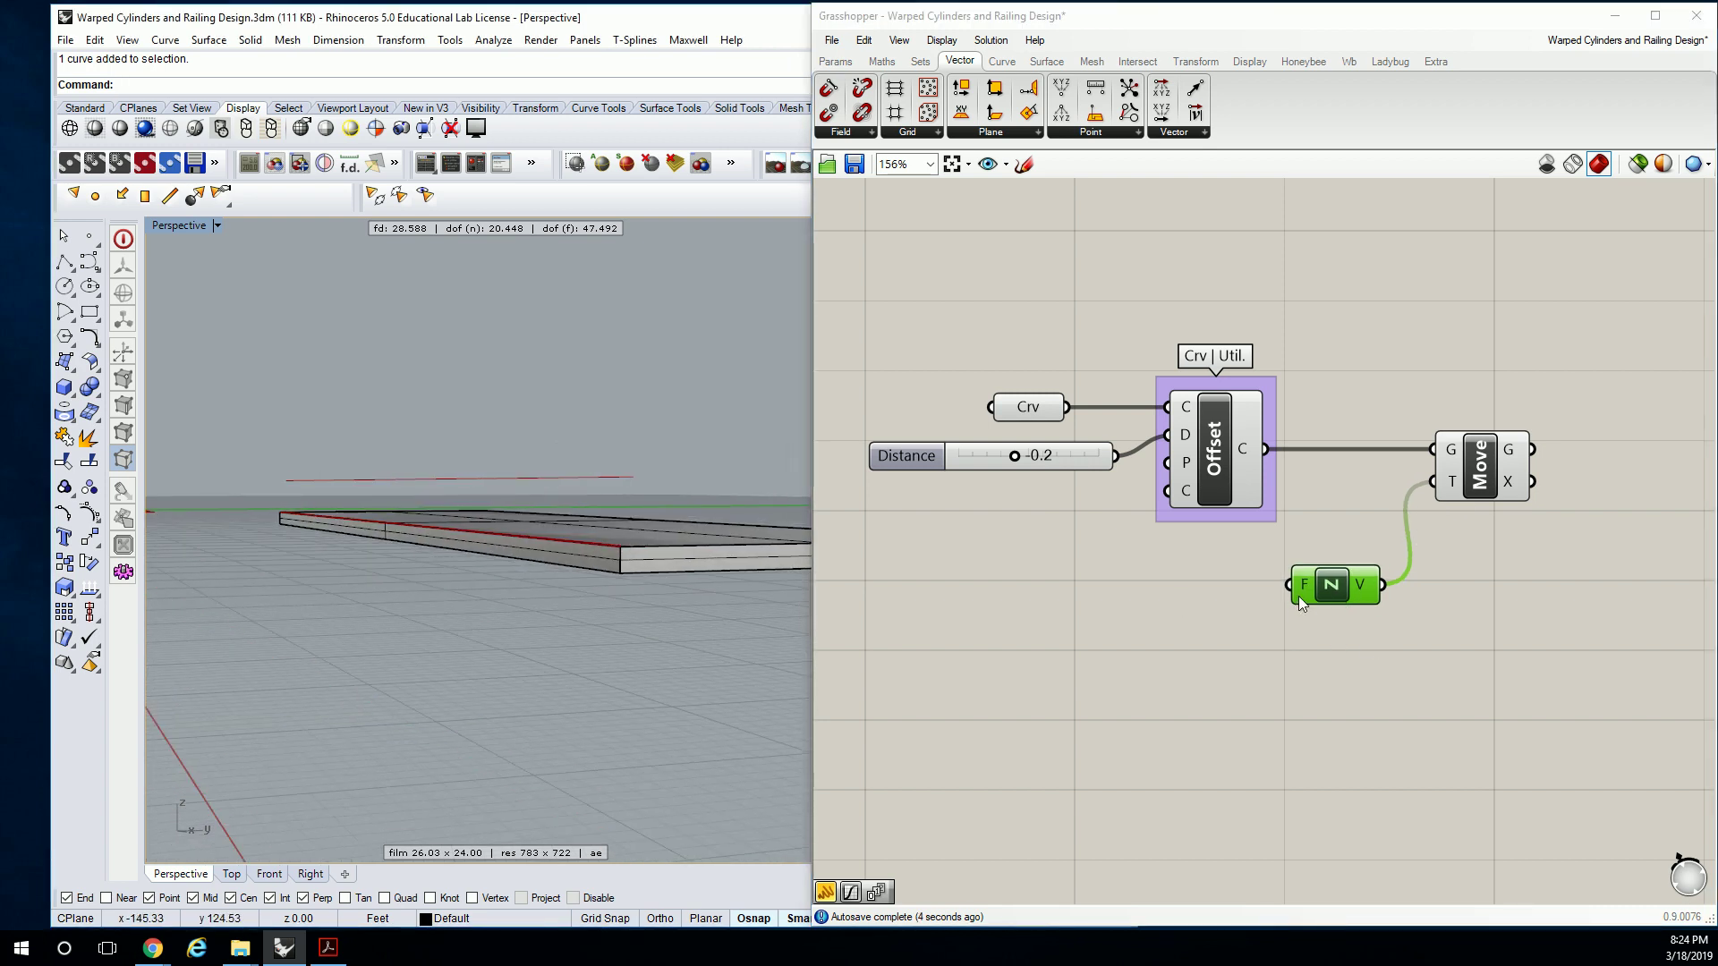
# Add a panel beside the Unit Z component, make it narrower and turn off its Multiline Data option.
pyautogui.moveTo(1302, 592)
pyautogui.click(835, 61)
pyautogui.moveTo(1062, 113); pyautogui.dragTo(1156, 630)
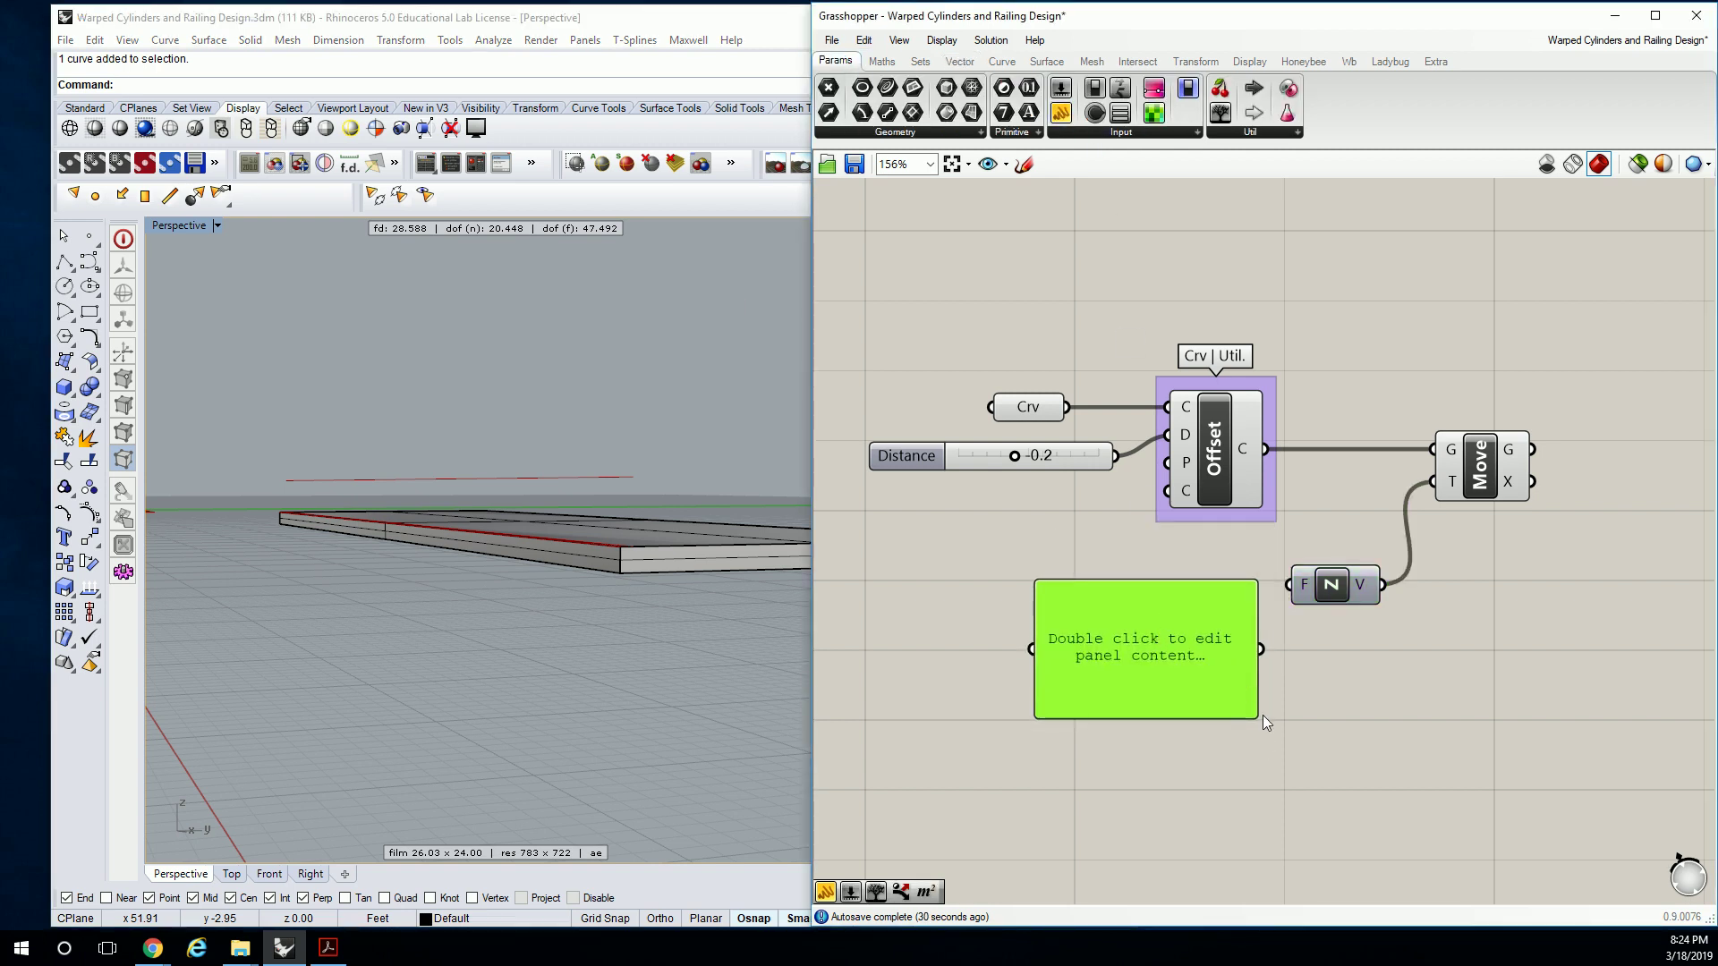
pyautogui.moveTo(1251, 695); pyautogui.dragTo(1160, 696)
pyautogui.rightClick(1094, 632)
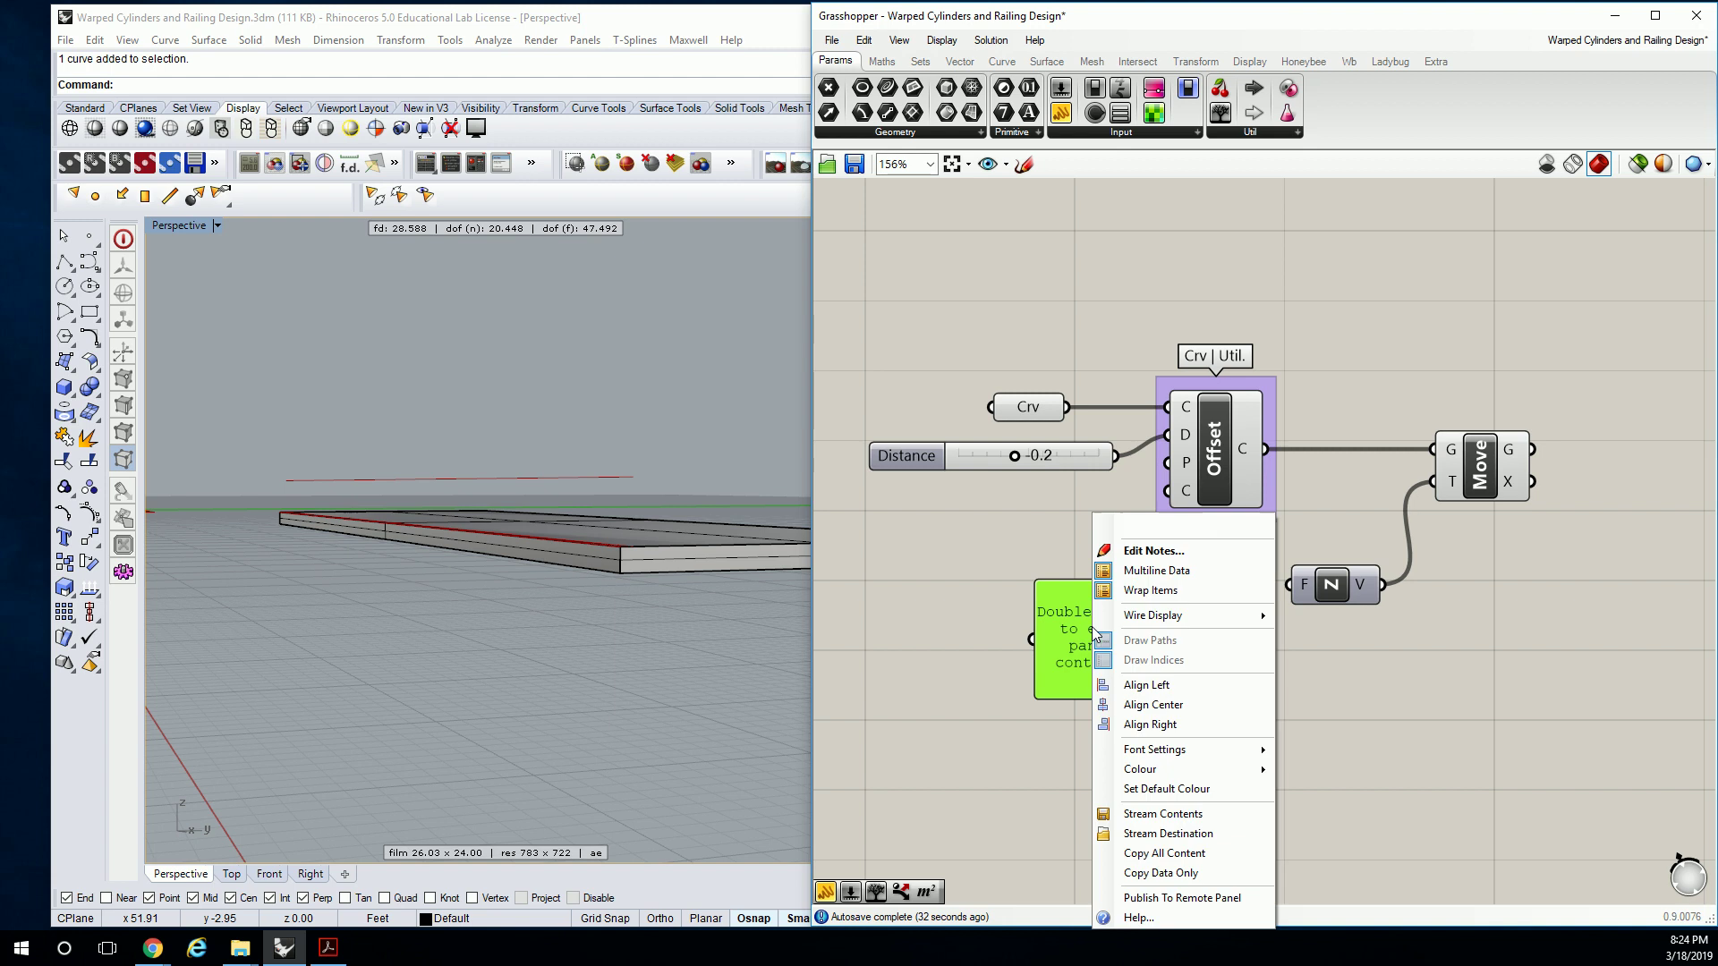
pyautogui.click(1137, 573)
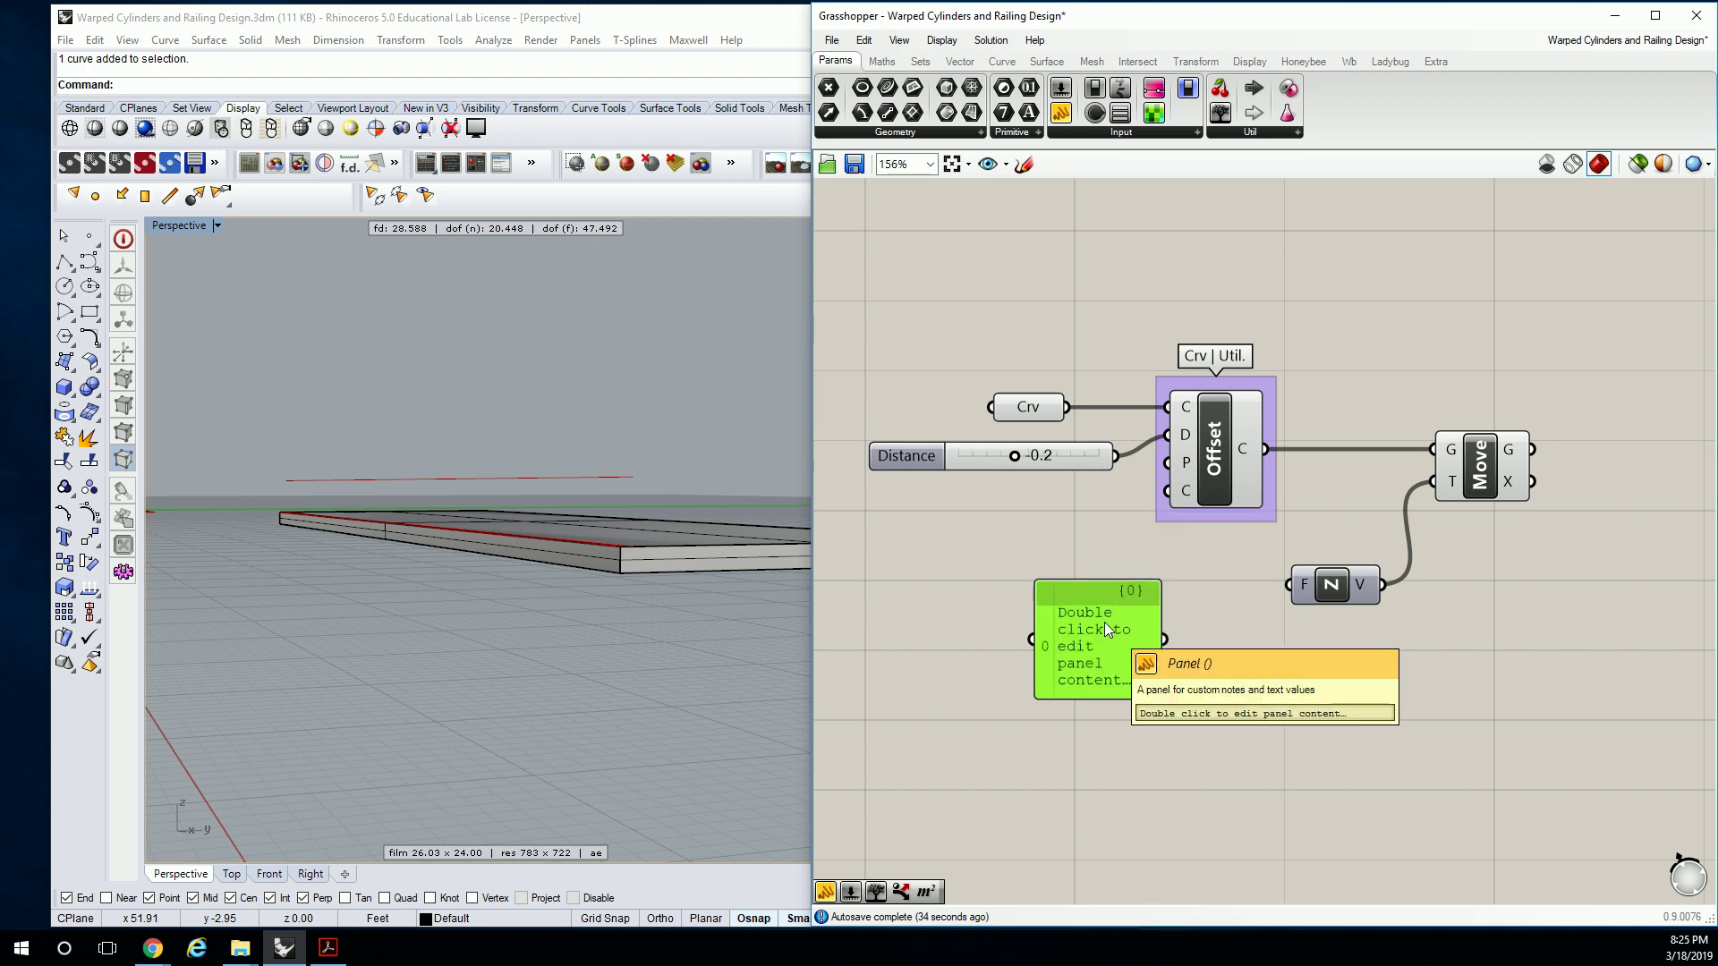
# Enter the values 4 and 42 on separate lines in the panel.
pyautogui.doubleClick(1105, 621)
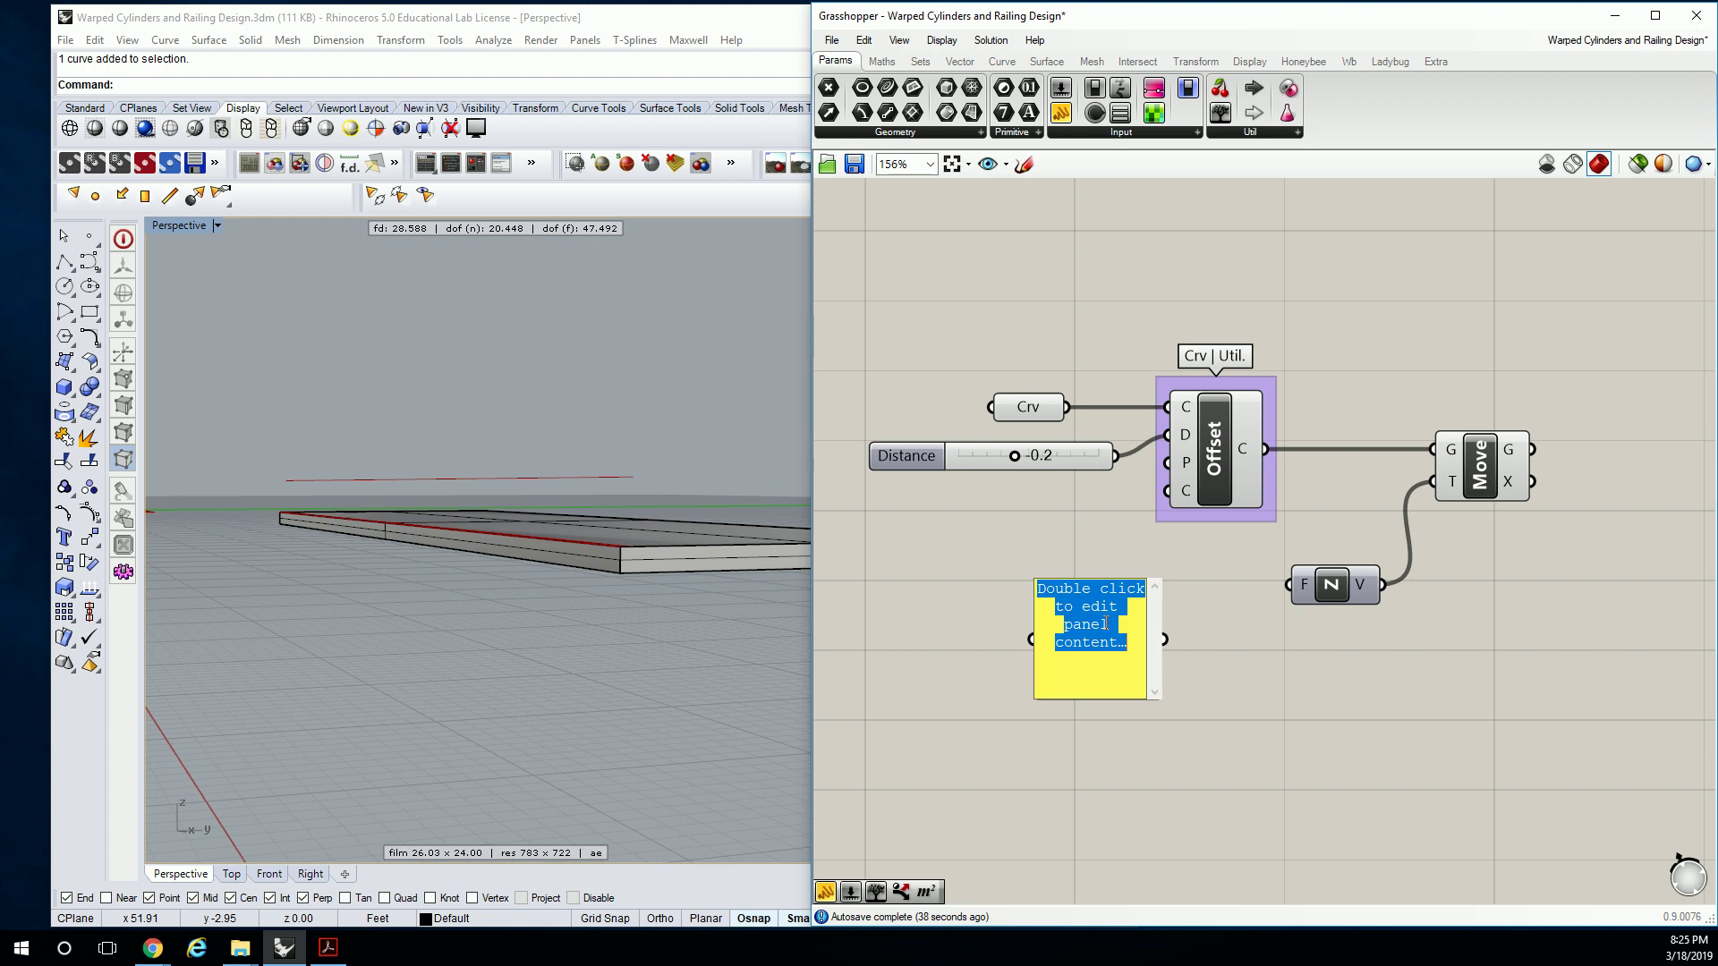
pyautogui.write('4 ')
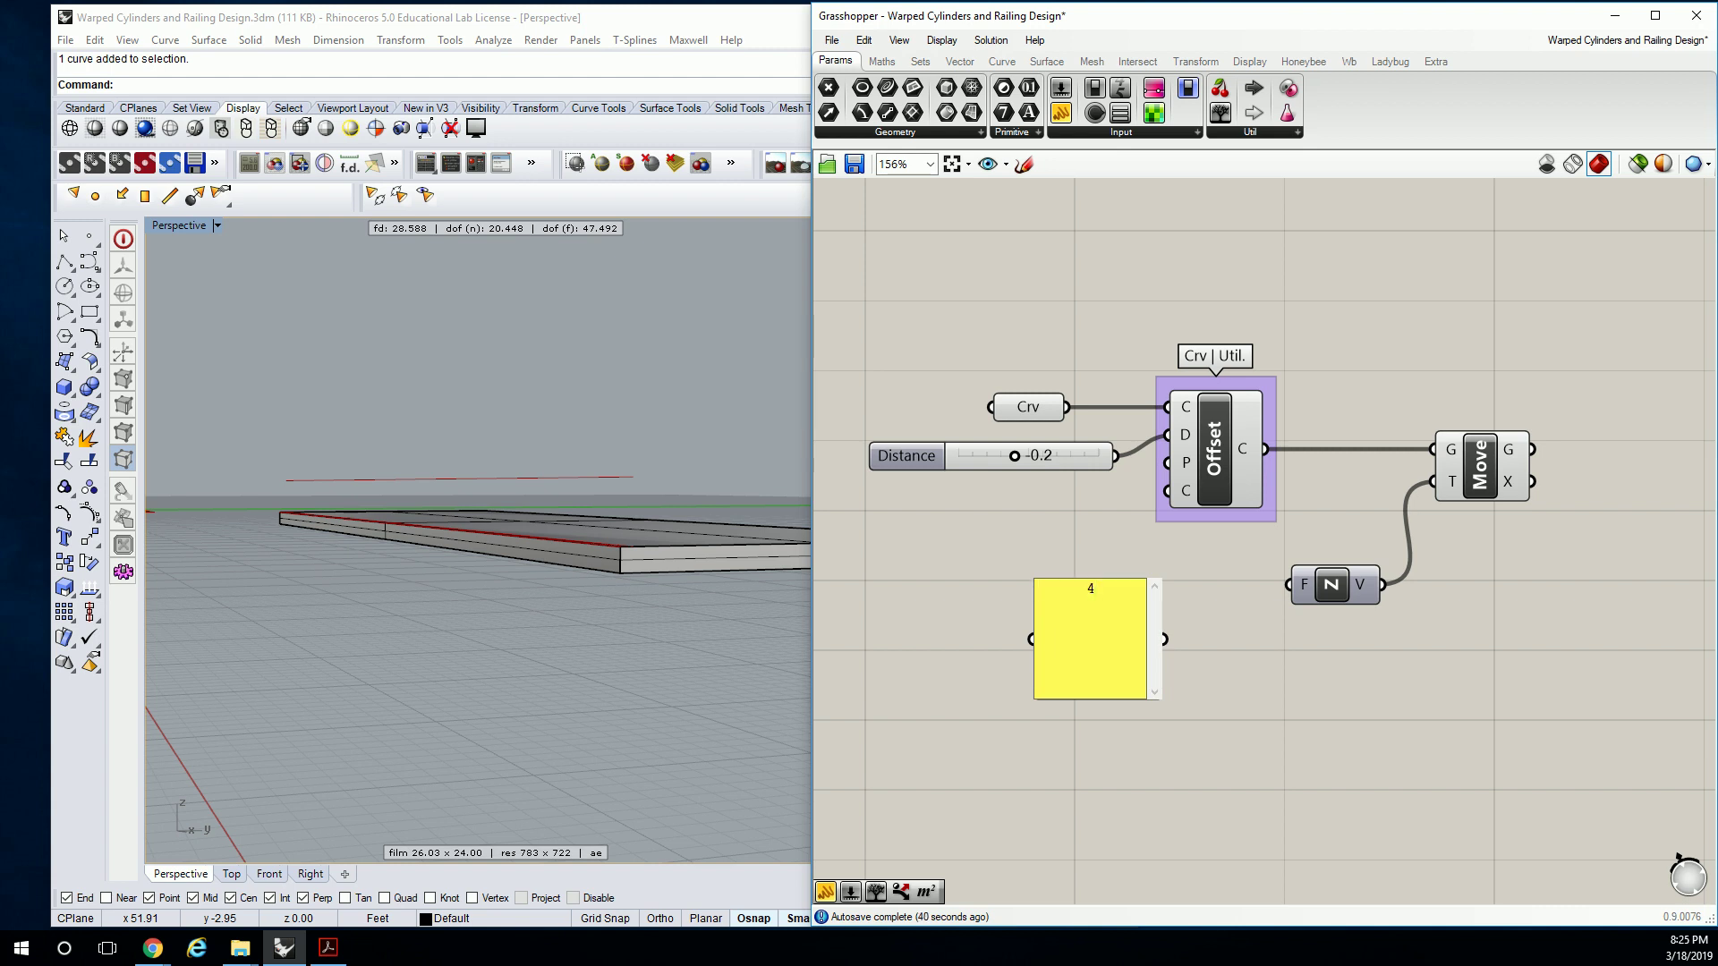
pyautogui.write('42')
pyautogui.rightClick(1105, 624)
pyautogui.click(1517, 664)
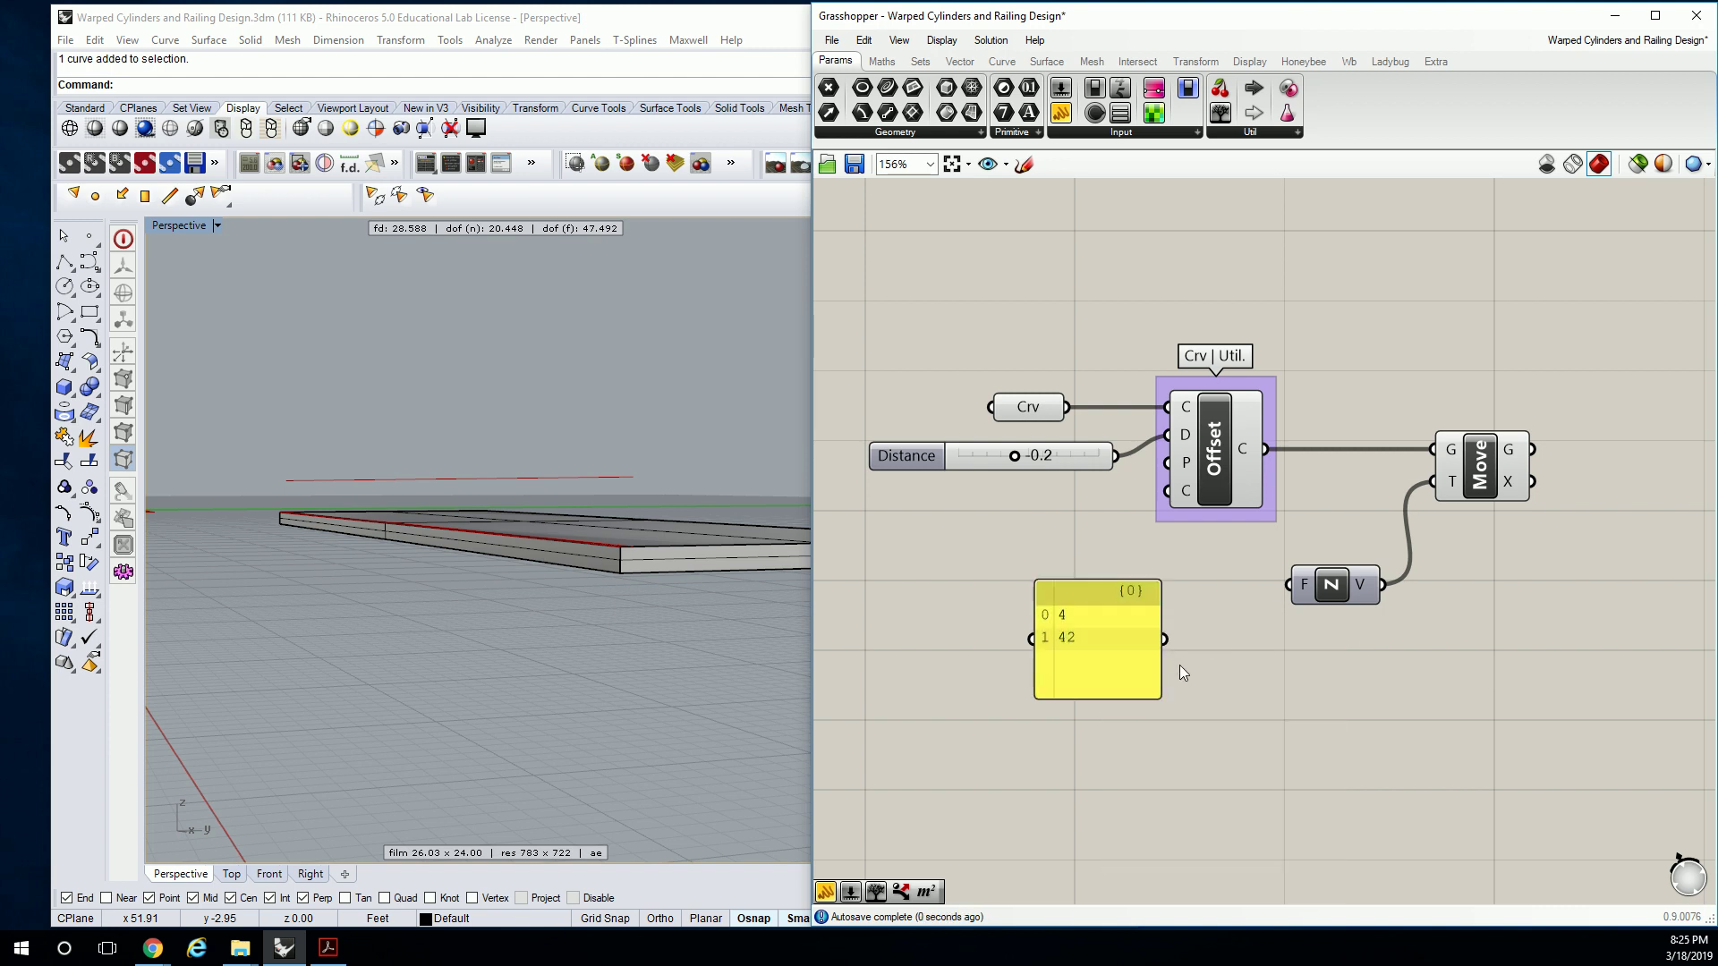
# Shrink the panel, connect it to the Unit Z Factor input and inspect the moved lines in Rhino.
pyautogui.moveTo(1163, 698); pyautogui.dragTo(1289, 584)
pyautogui.moveTo(1077, 594); pyautogui.dragTo(1181, 591)
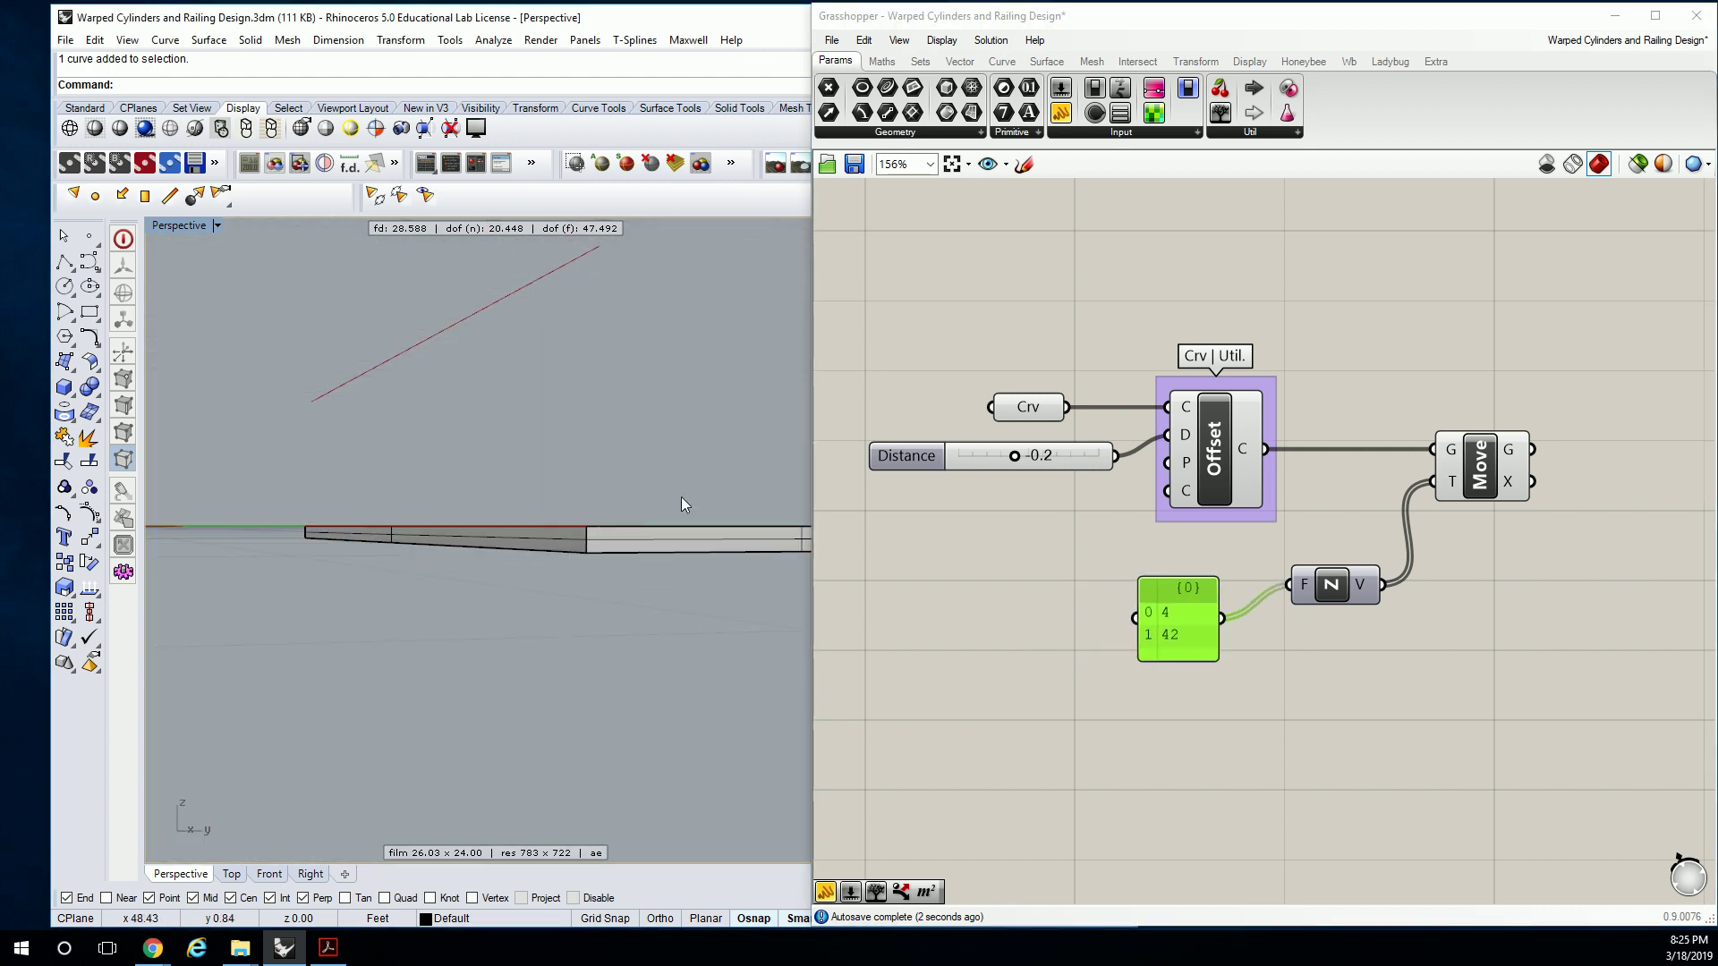
pyautogui.click(1244, 567)
pyautogui.moveTo(1360, 589)
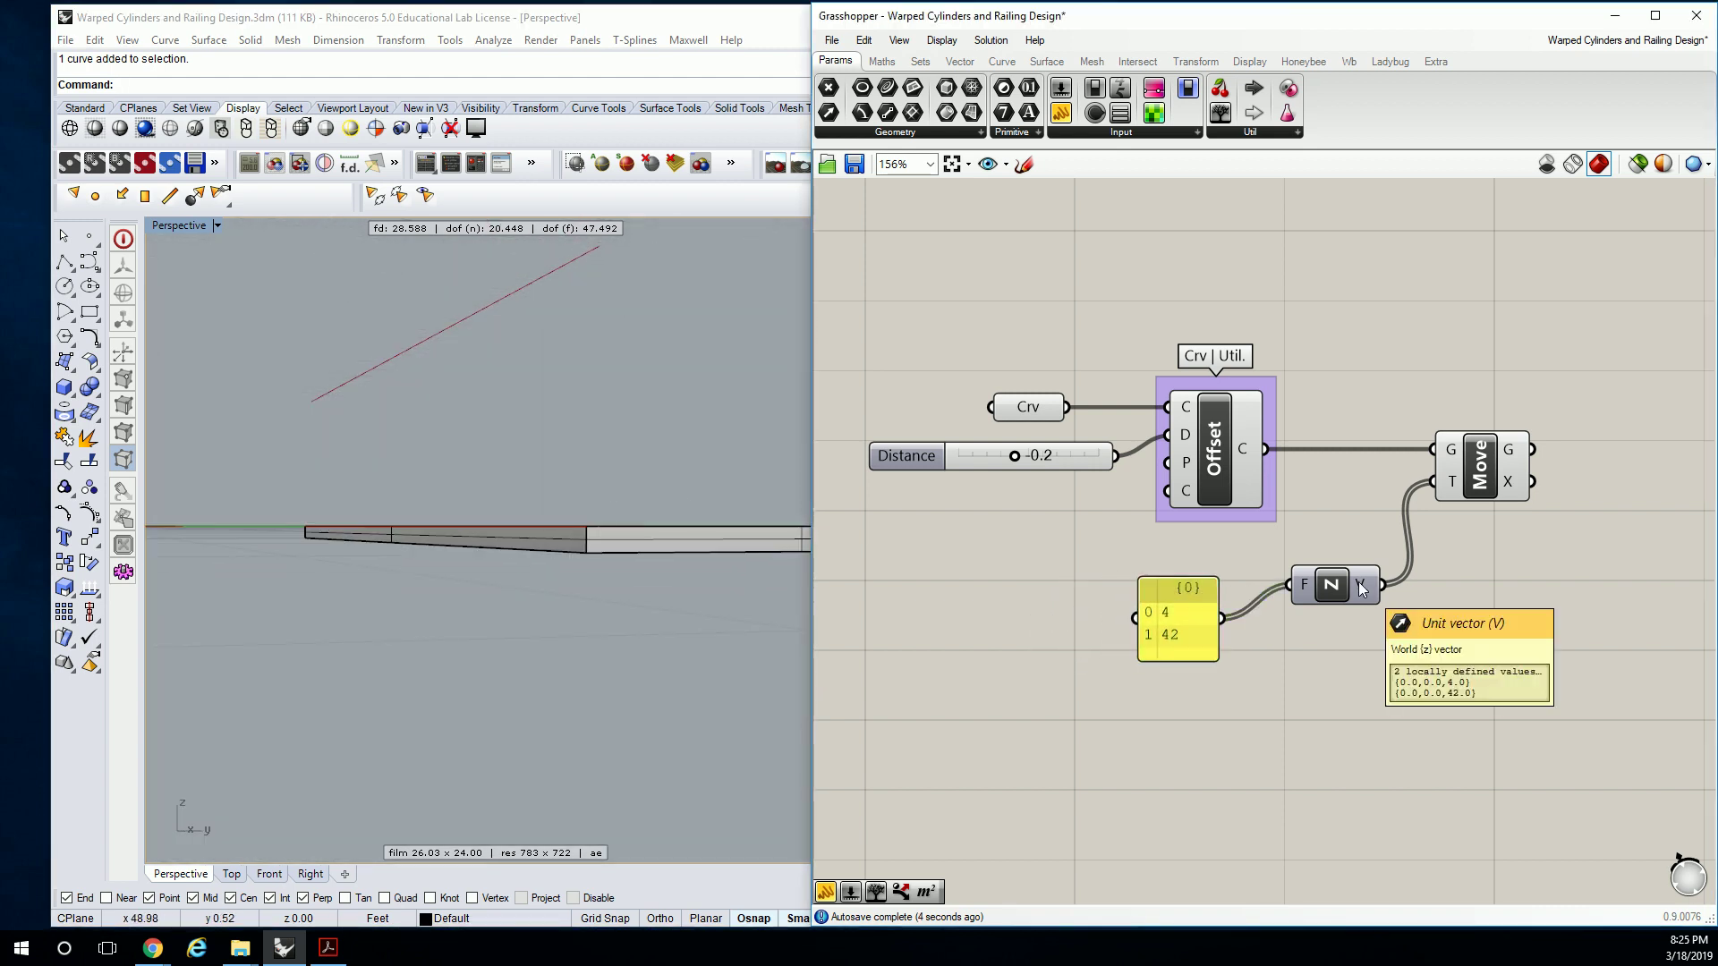
pyautogui.moveTo(782, 437); pyautogui.dragTo(705, 455, button='right')
# Apply the expression x/12 to the Unit Z Factor input and line up the value panel with the component.
pyautogui.moveTo(1169, 619); pyautogui.dragTo(1054, 592)
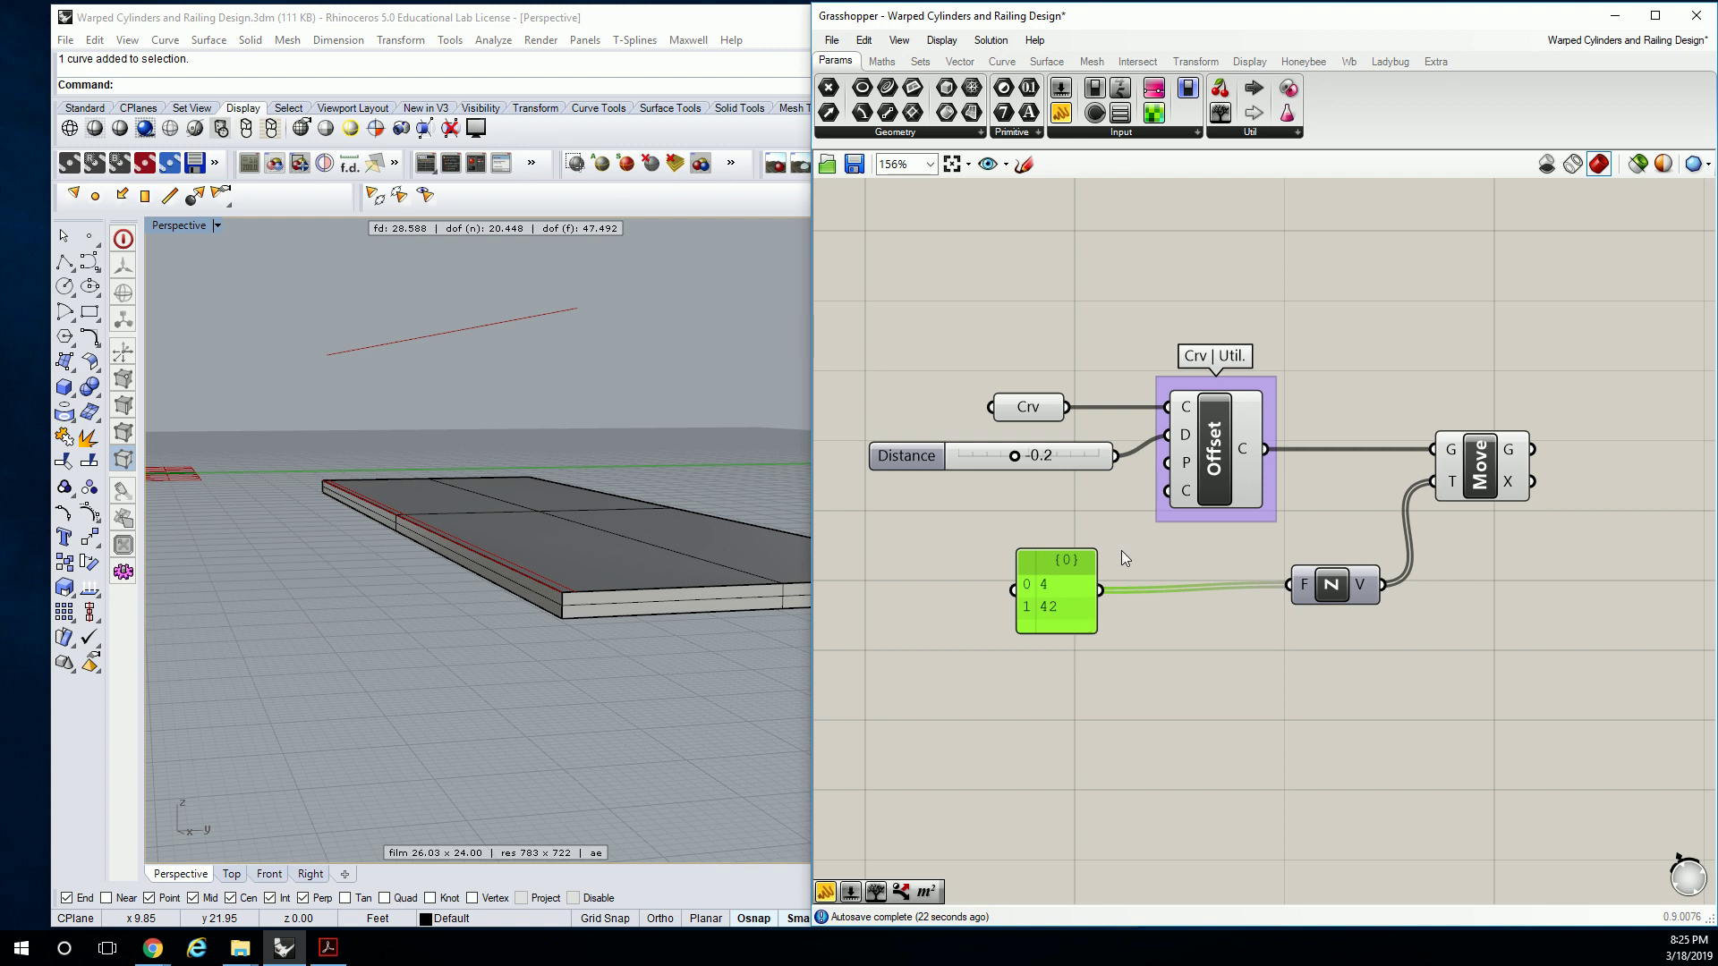
pyautogui.rightClick(1302, 588)
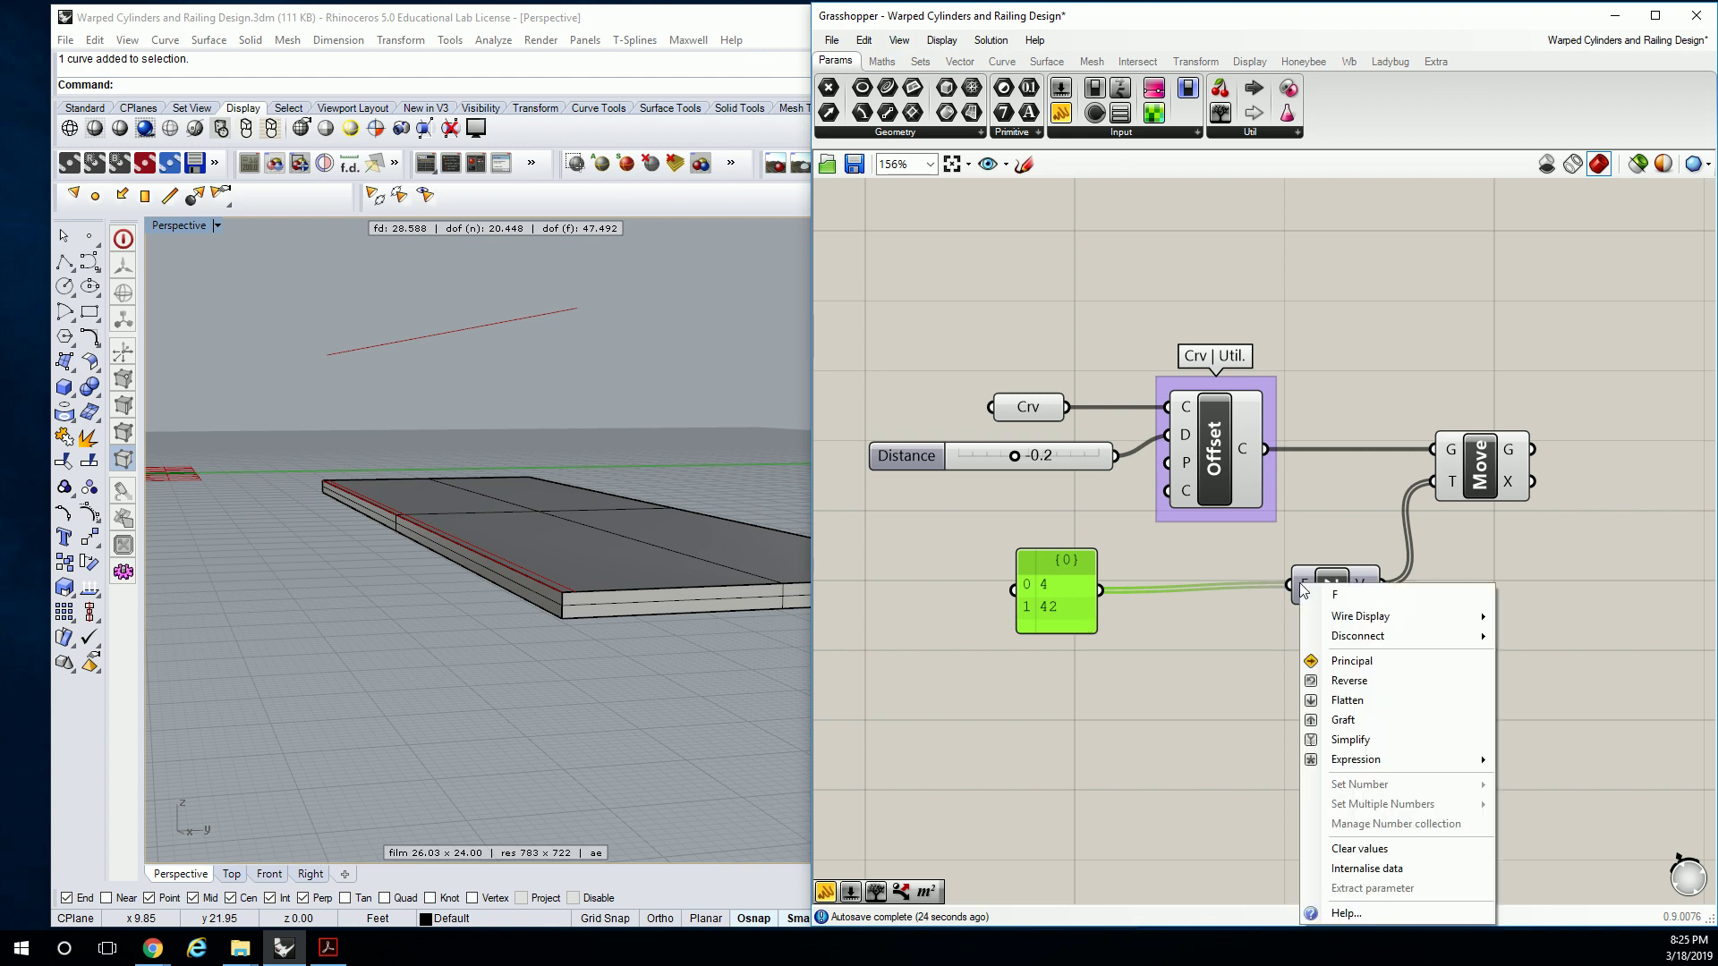
pyautogui.moveTo(1367, 765)
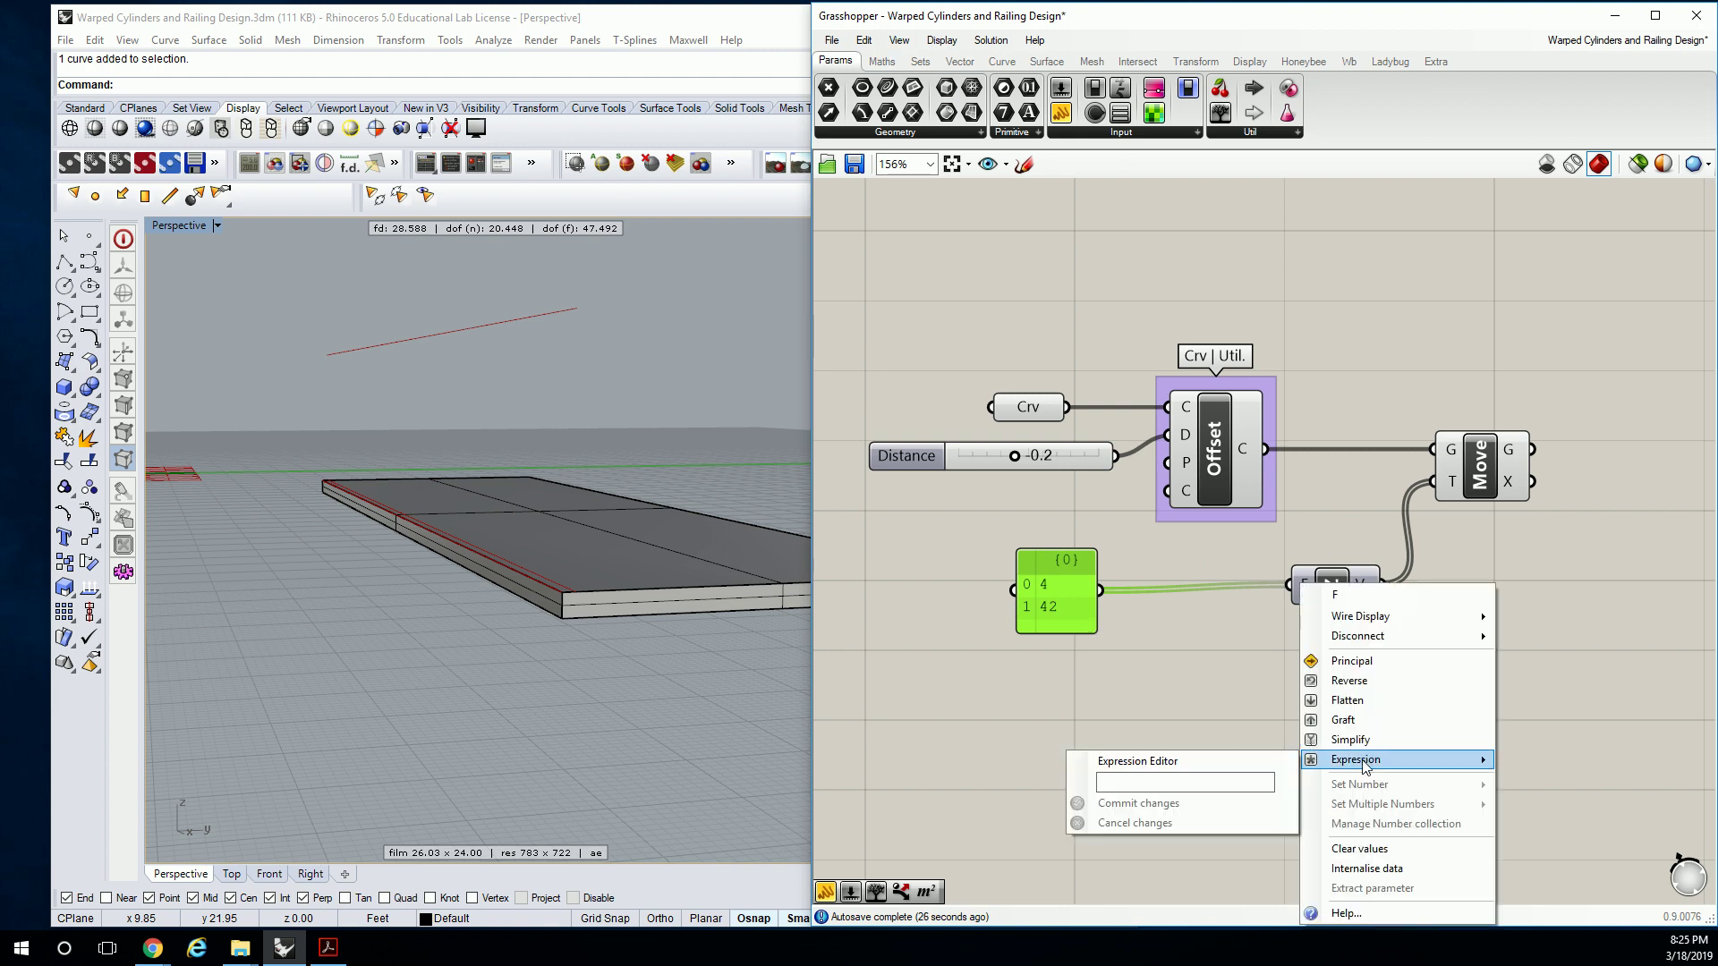
pyautogui.click(1249, 783)
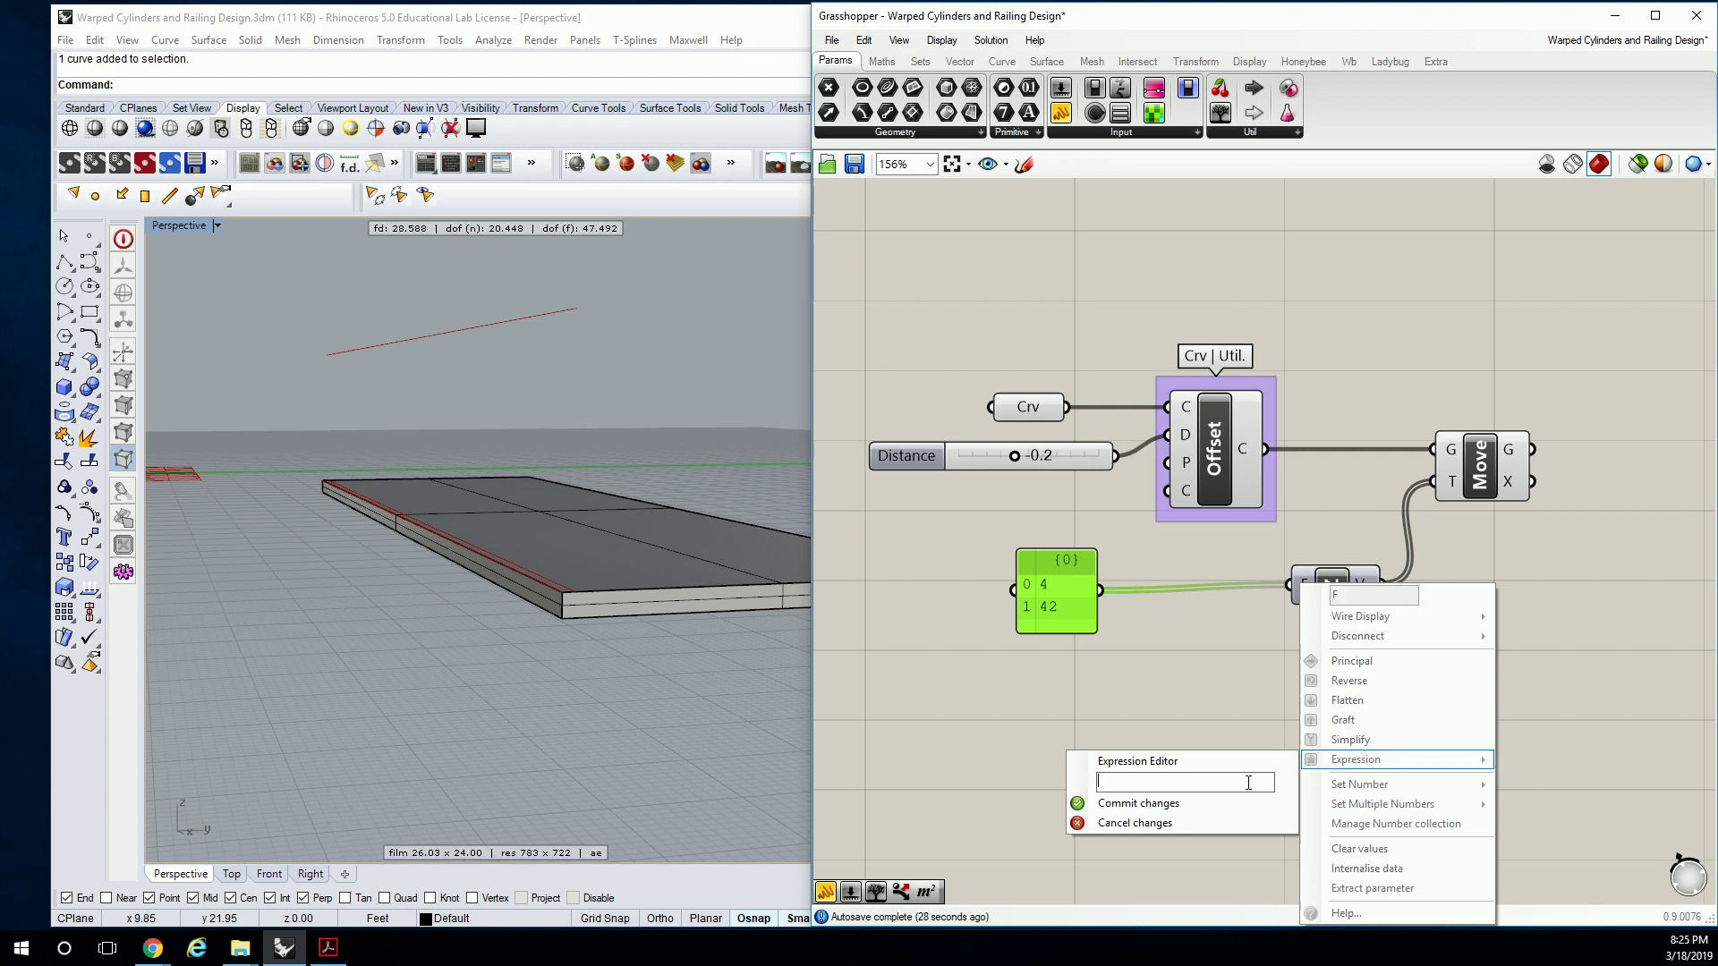
pyautogui.write('X/12')
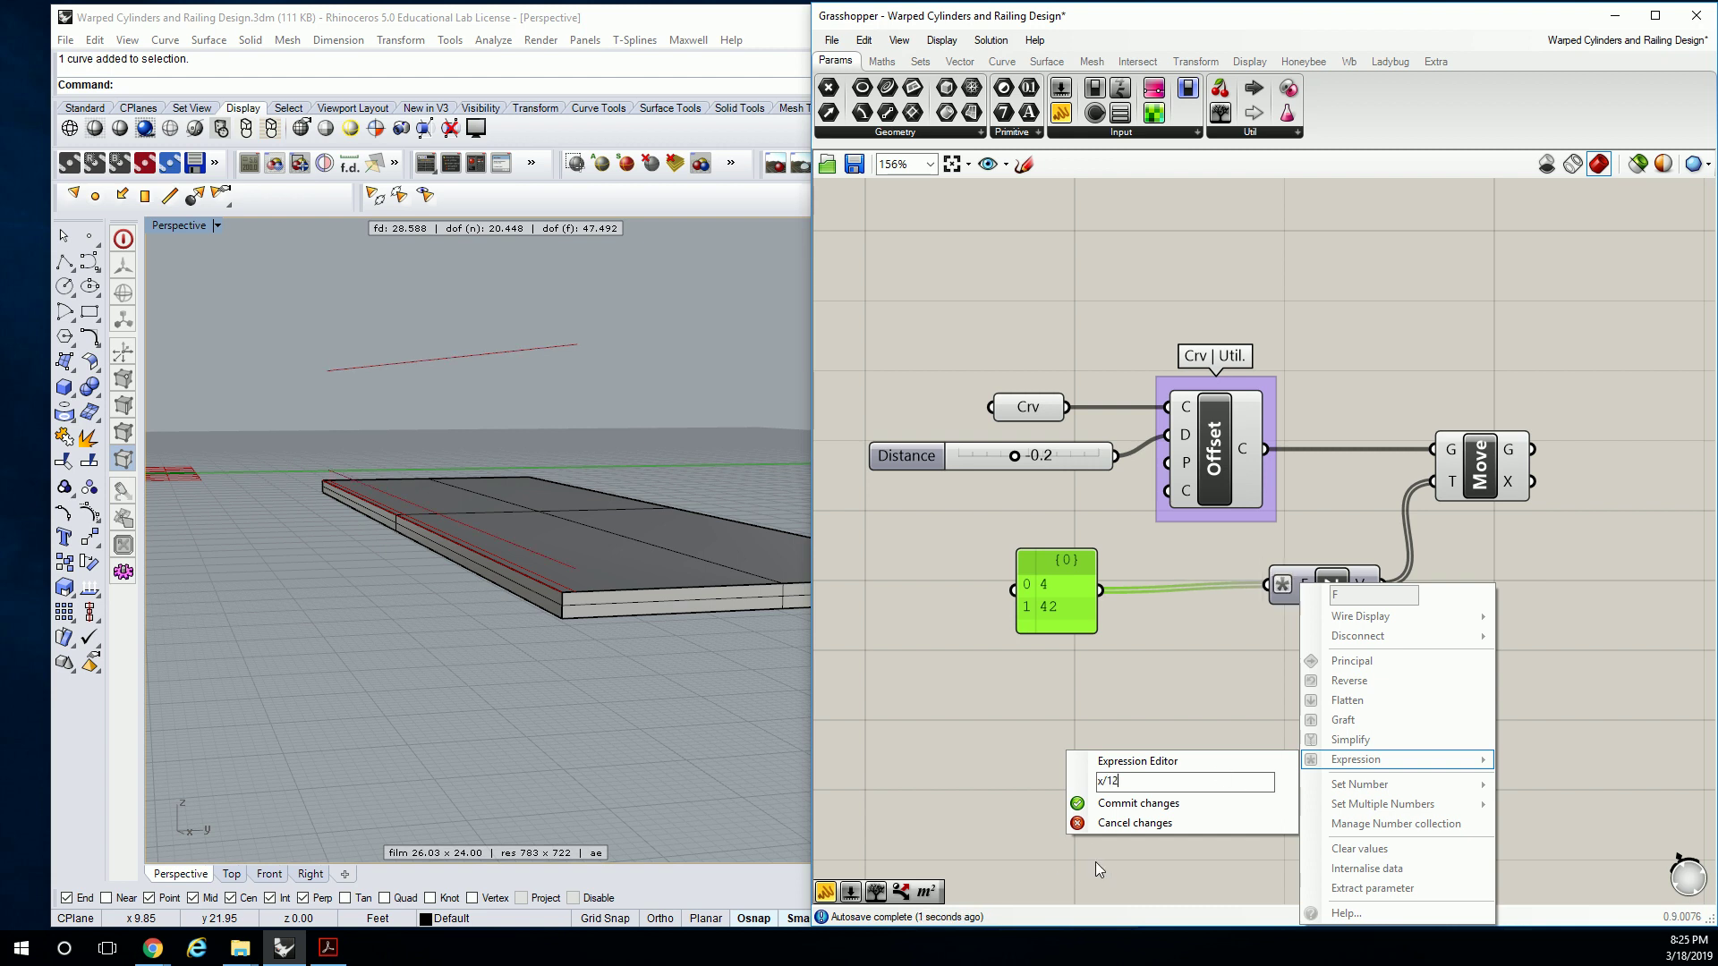
pyautogui.click(1135, 805)
pyautogui.moveTo(1032, 566)
pyautogui.mouseDown()
pyautogui.moveTo(1104, 555)
pyautogui.moveTo(1058, 561)
pyautogui.mouseUp()
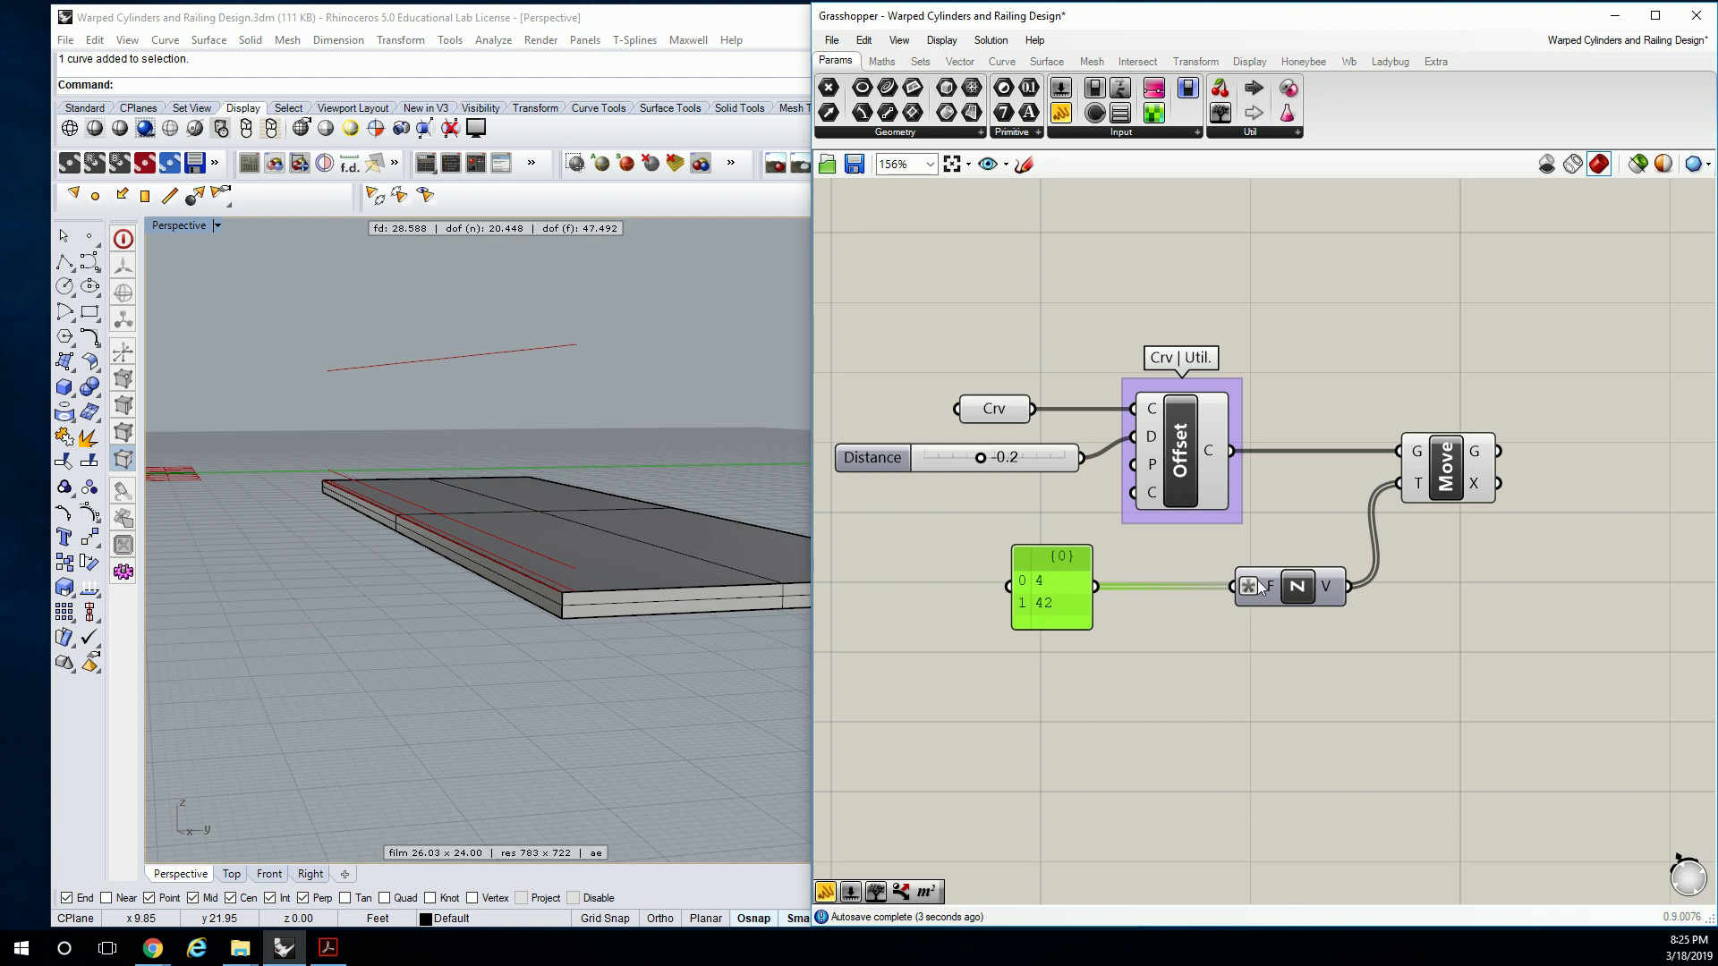
pyautogui.scroll(2, 1244, 591)
pyautogui.moveTo(1210, 598); pyautogui.dragTo(1289, 602, button='right')
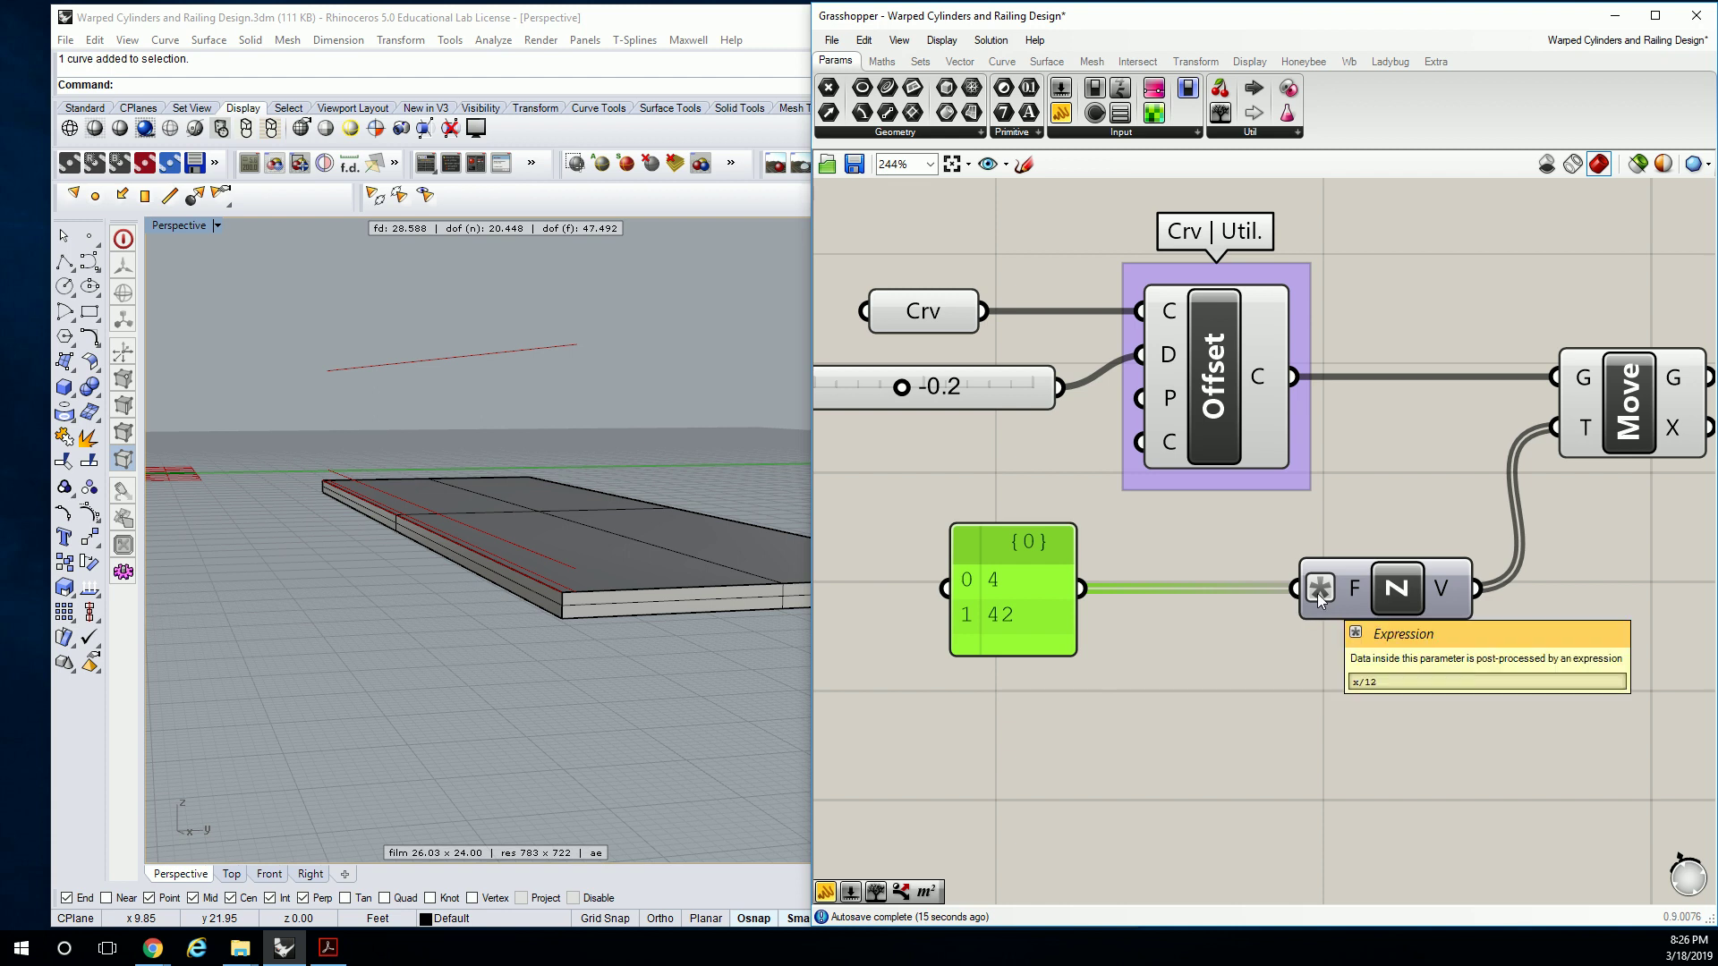
# Undo the x/12 expression on the Unit Z Factor input and move the value panel farther away from the component.
pyautogui.hotkey('ctrl', 'z')
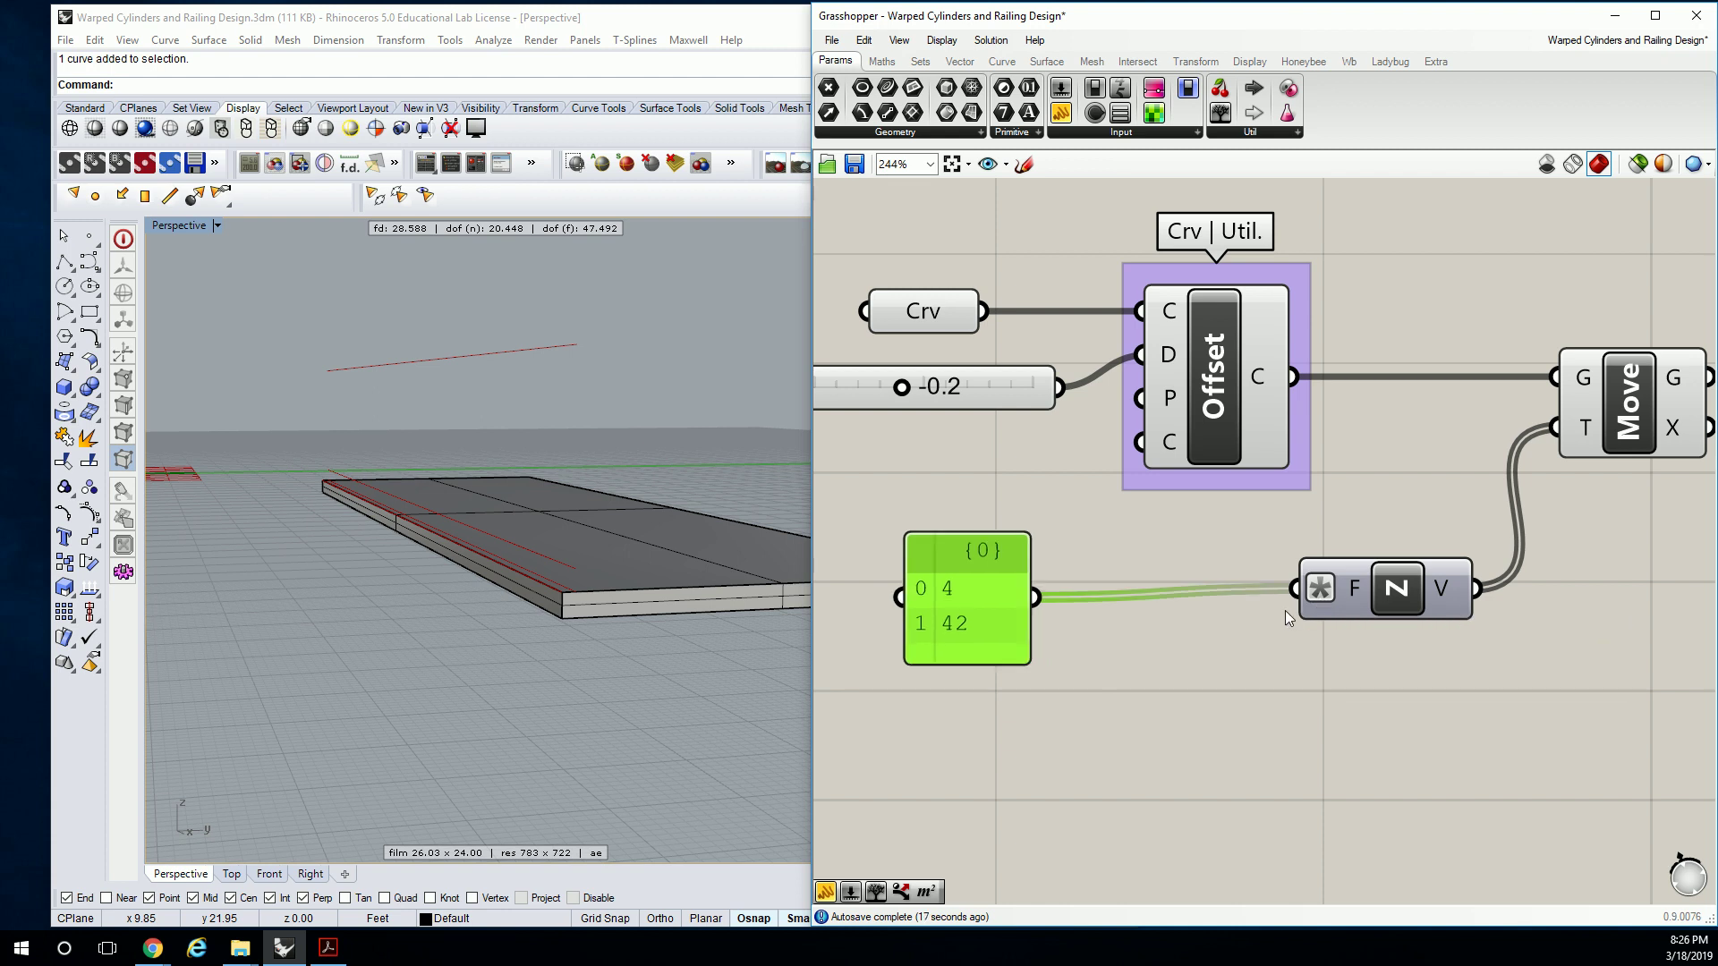
pyautogui.hotkey('ctrl', 'z')
pyautogui.moveTo(1154, 642); pyautogui.dragTo(1324, 619, button='right')
pyautogui.moveTo(1190, 530); pyautogui.dragTo(1076, 521)
pyautogui.click(984, 235)
# Place a Division component between the value panel and Unit Z, and connect the panel to its A input.
pyautogui.click(881, 62)
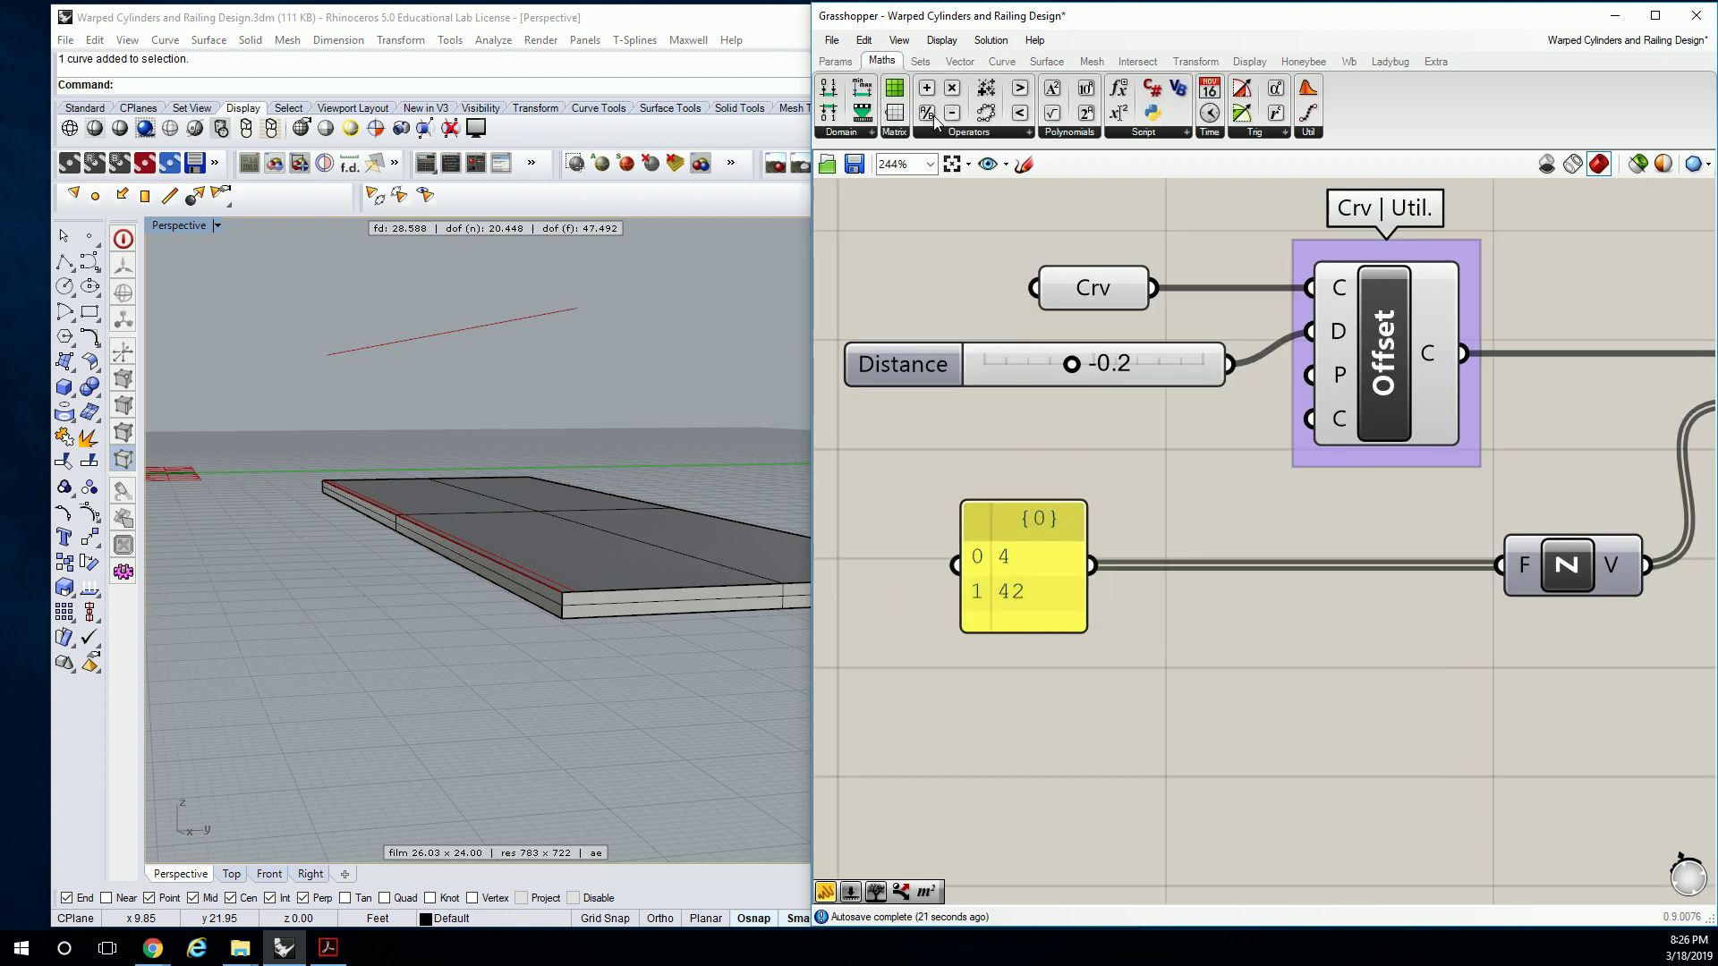
pyautogui.click(994, 134)
pyautogui.click(981, 134)
pyautogui.click(1100, 166)
pyautogui.click(1325, 586)
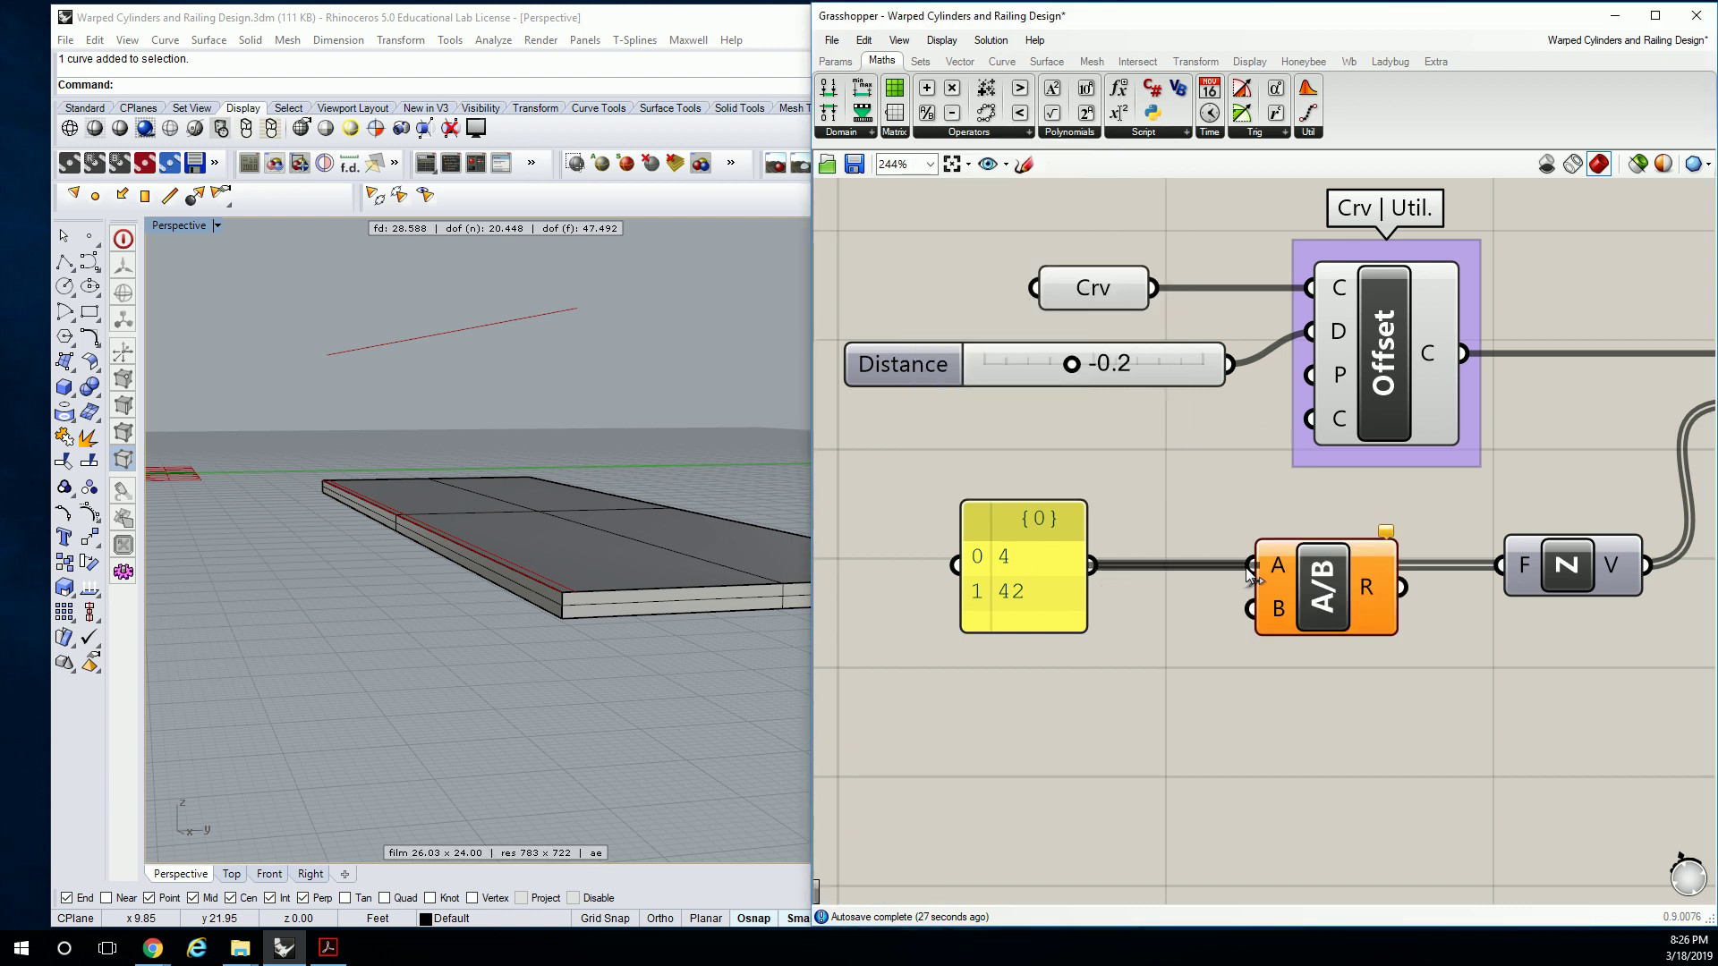
# Duplicate the value panel, set its content to 12, shrink it and connect it to the Division component's B input.
pyautogui.click(1047, 557)
pyautogui.hotkey('ctrl', 'c')
pyautogui.hotkey('ctrl', 'v')
pyautogui.moveTo(1055, 562); pyautogui.dragTo(1093, 685)
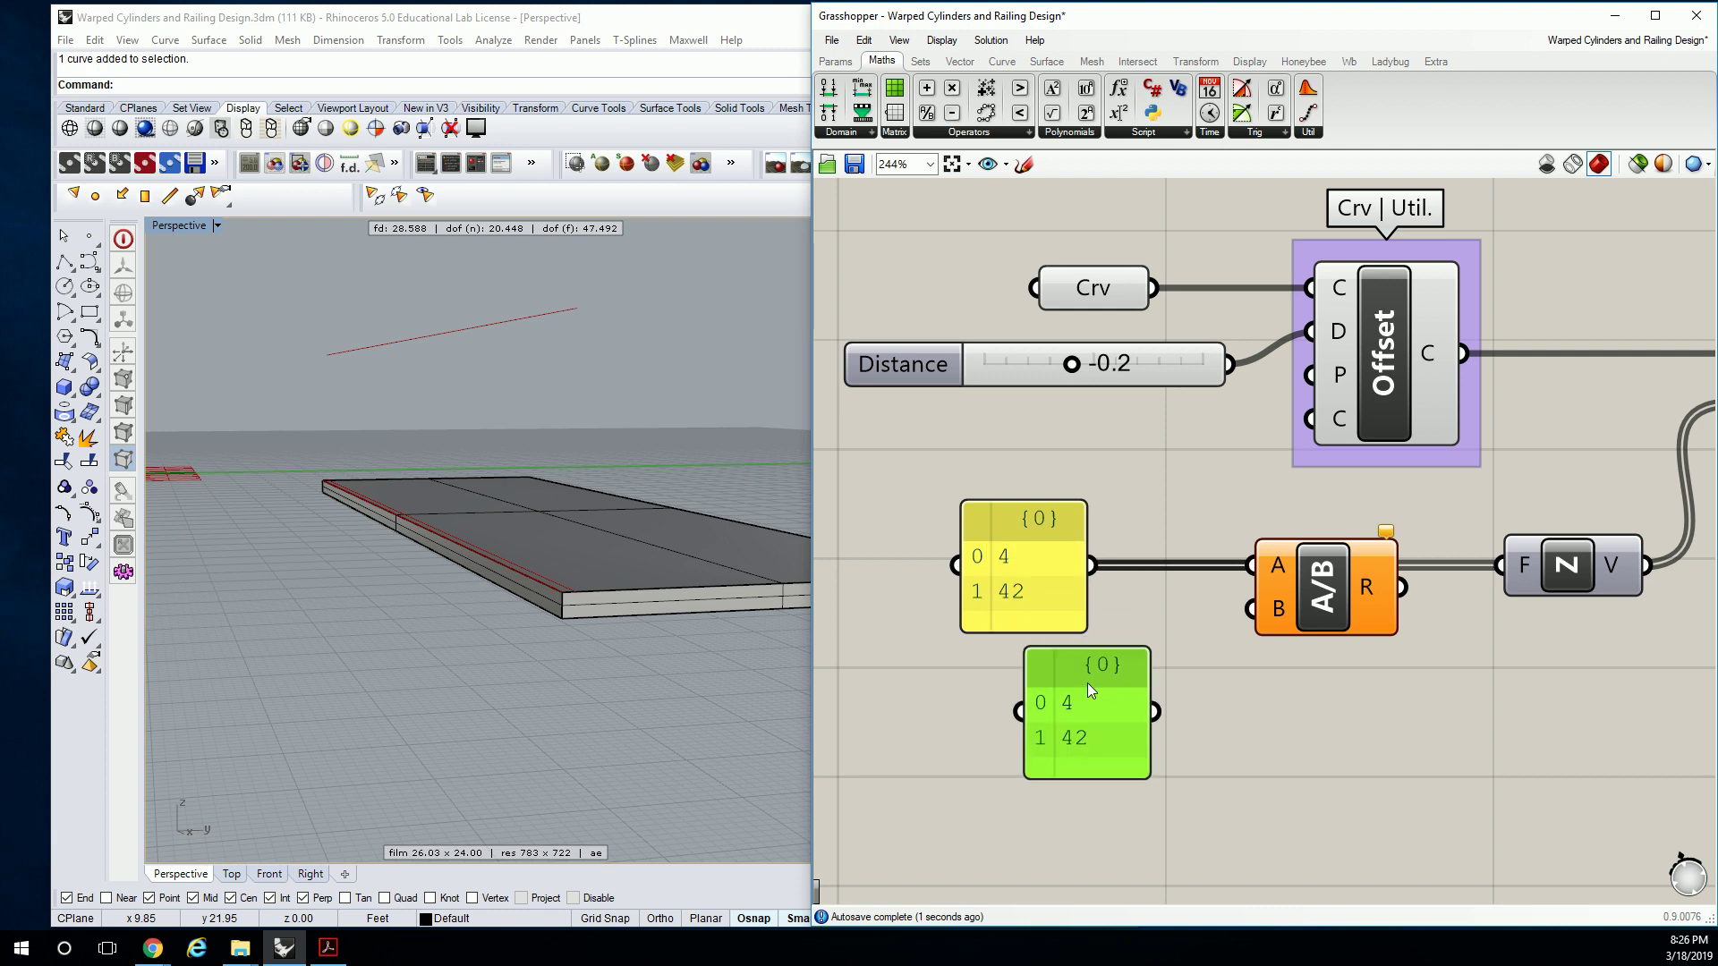
pyautogui.rightClick(1093, 685)
pyautogui.click(1129, 571)
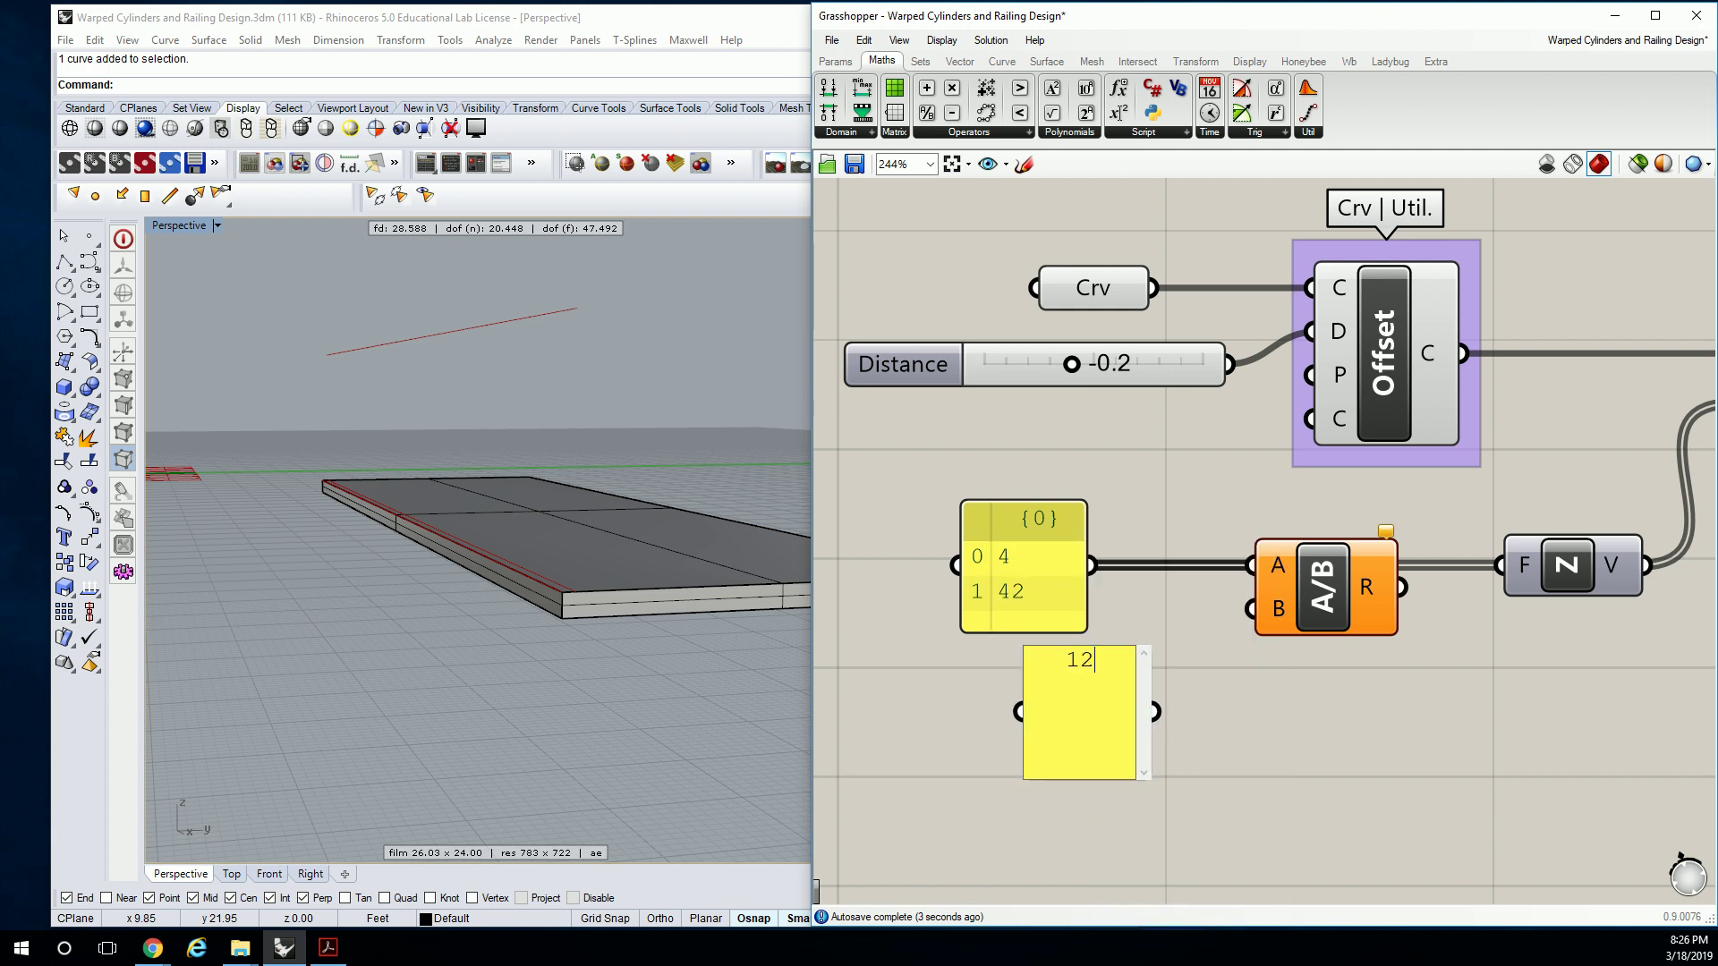
pyautogui.moveTo(1153, 780); pyautogui.dragTo(1251, 608)
pyautogui.moveTo(1091, 677); pyautogui.dragTo(1174, 614)
# Connect the Division result to the Unit Z Factor input and line up the panels with the components.
pyautogui.moveTo(1401, 591); pyautogui.dragTo(1502, 565)
pyautogui.scroll(-2, 1114, 537)
pyautogui.moveTo(1115, 537); pyautogui.dragTo(958, 626)
pyautogui.moveTo(1113, 598); pyautogui.dragTo(1154, 583)
pyautogui.moveTo(914, 532); pyautogui.dragTo(922, 518)
pyautogui.click(1364, 538)
pyautogui.click(1314, 496)
pyautogui.moveTo(1242, 453); pyautogui.dragTo(1326, 485, button='right')
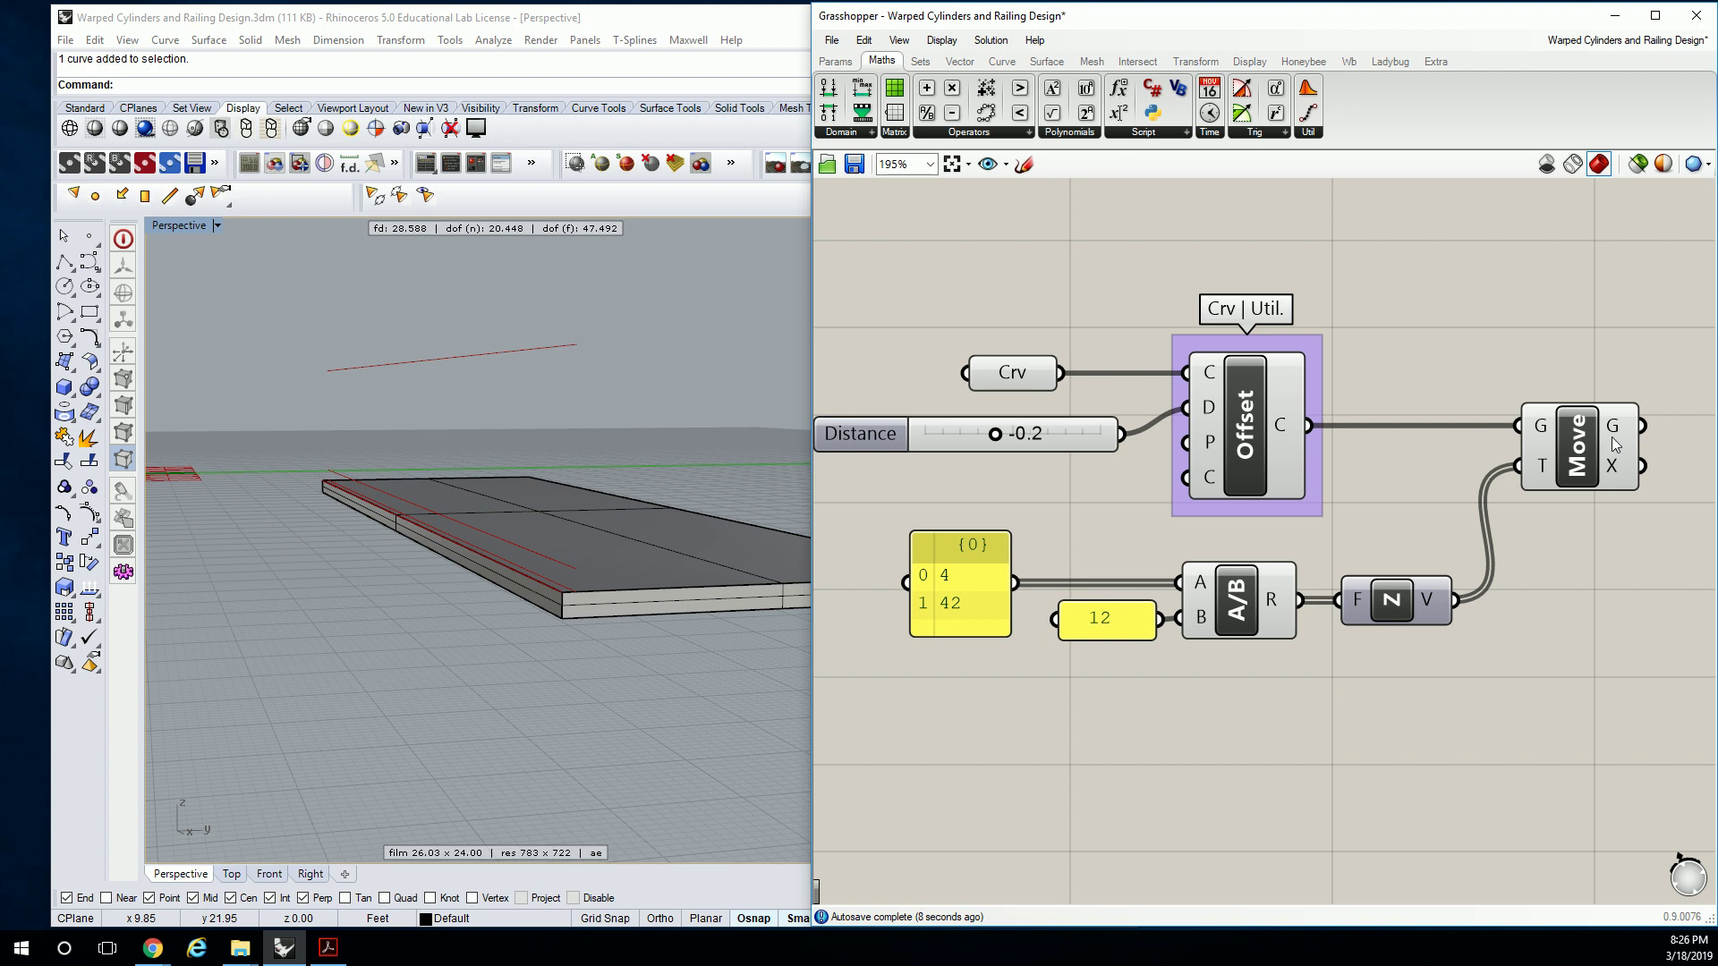
# Add a Loft component beside Move and feed the moved geometry into its Curves input.
pyautogui.moveTo(1615, 444)
pyautogui.click(1047, 63)
pyautogui.click(1052, 130)
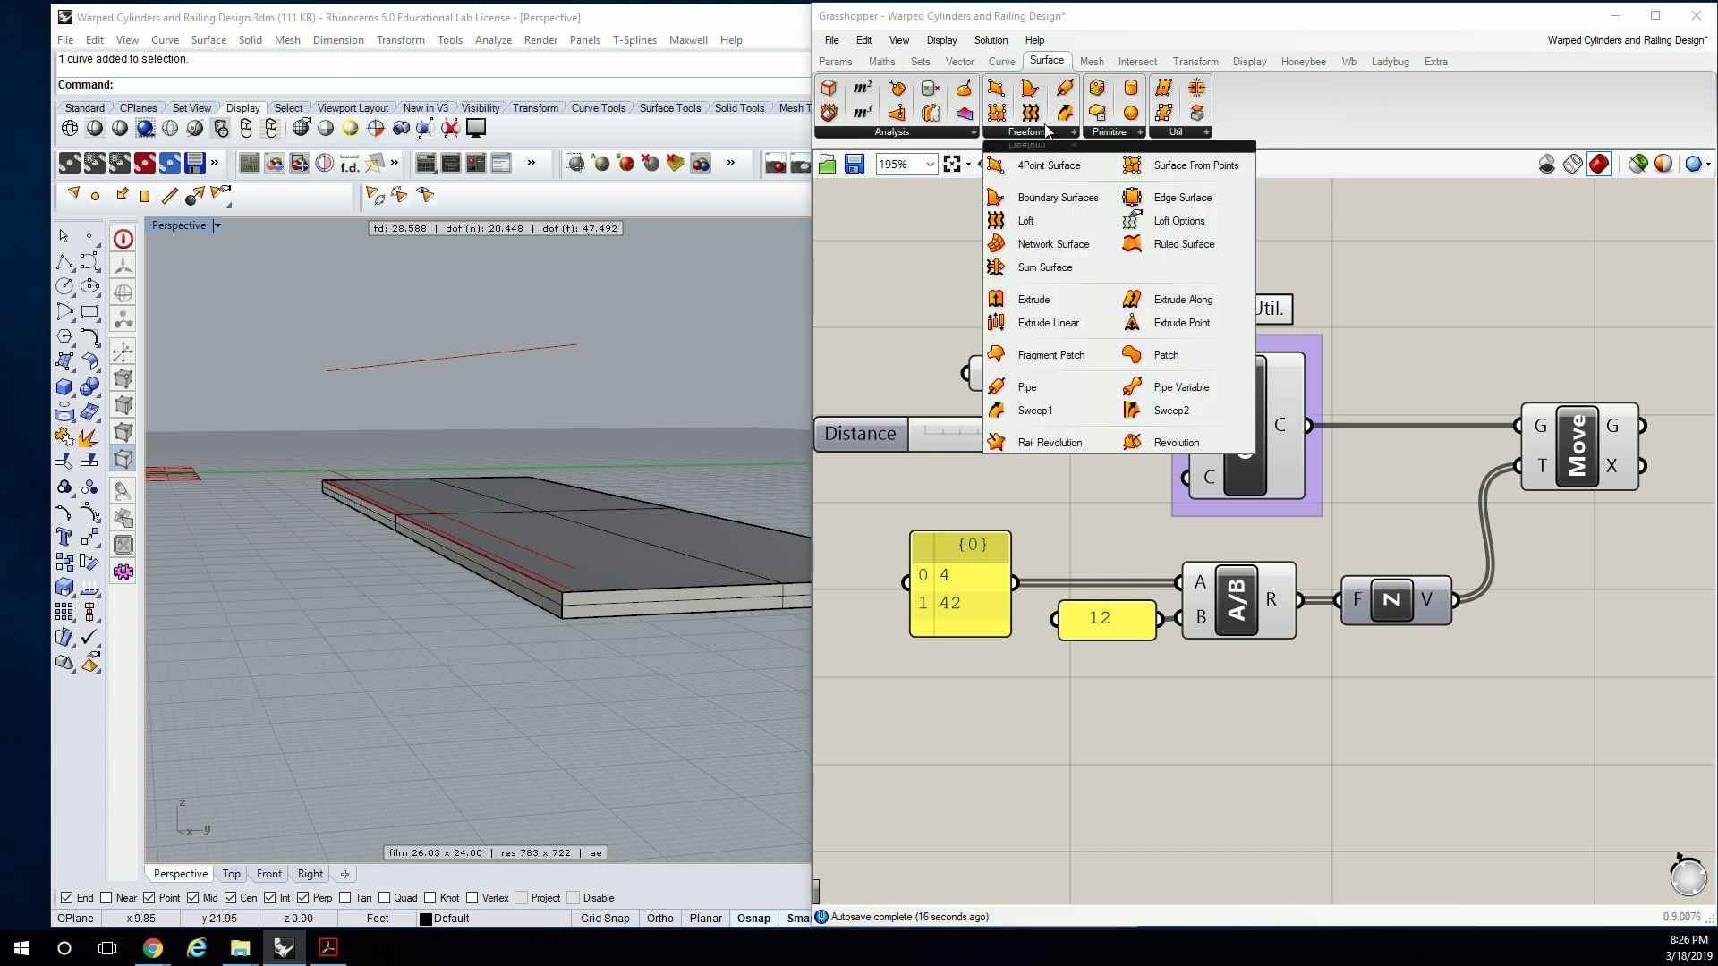
pyautogui.click(1163, 251)
pyautogui.click(1607, 385)
pyautogui.moveTo(1606, 384); pyautogui.dragTo(1203, 362, button='right')
pyautogui.moveTo(1204, 376); pyautogui.dragTo(1392, 399)
pyautogui.moveTo(1238, 404); pyautogui.dragTo(1334, 375)
pyautogui.moveTo(1394, 394); pyautogui.dragTo(1361, 420)
pyautogui.moveTo(1190, 411); pyautogui.dragTo(1437, 394, button='right')
pyautogui.moveTo(1320, 369); pyautogui.dragTo(1387, 366, button='right')
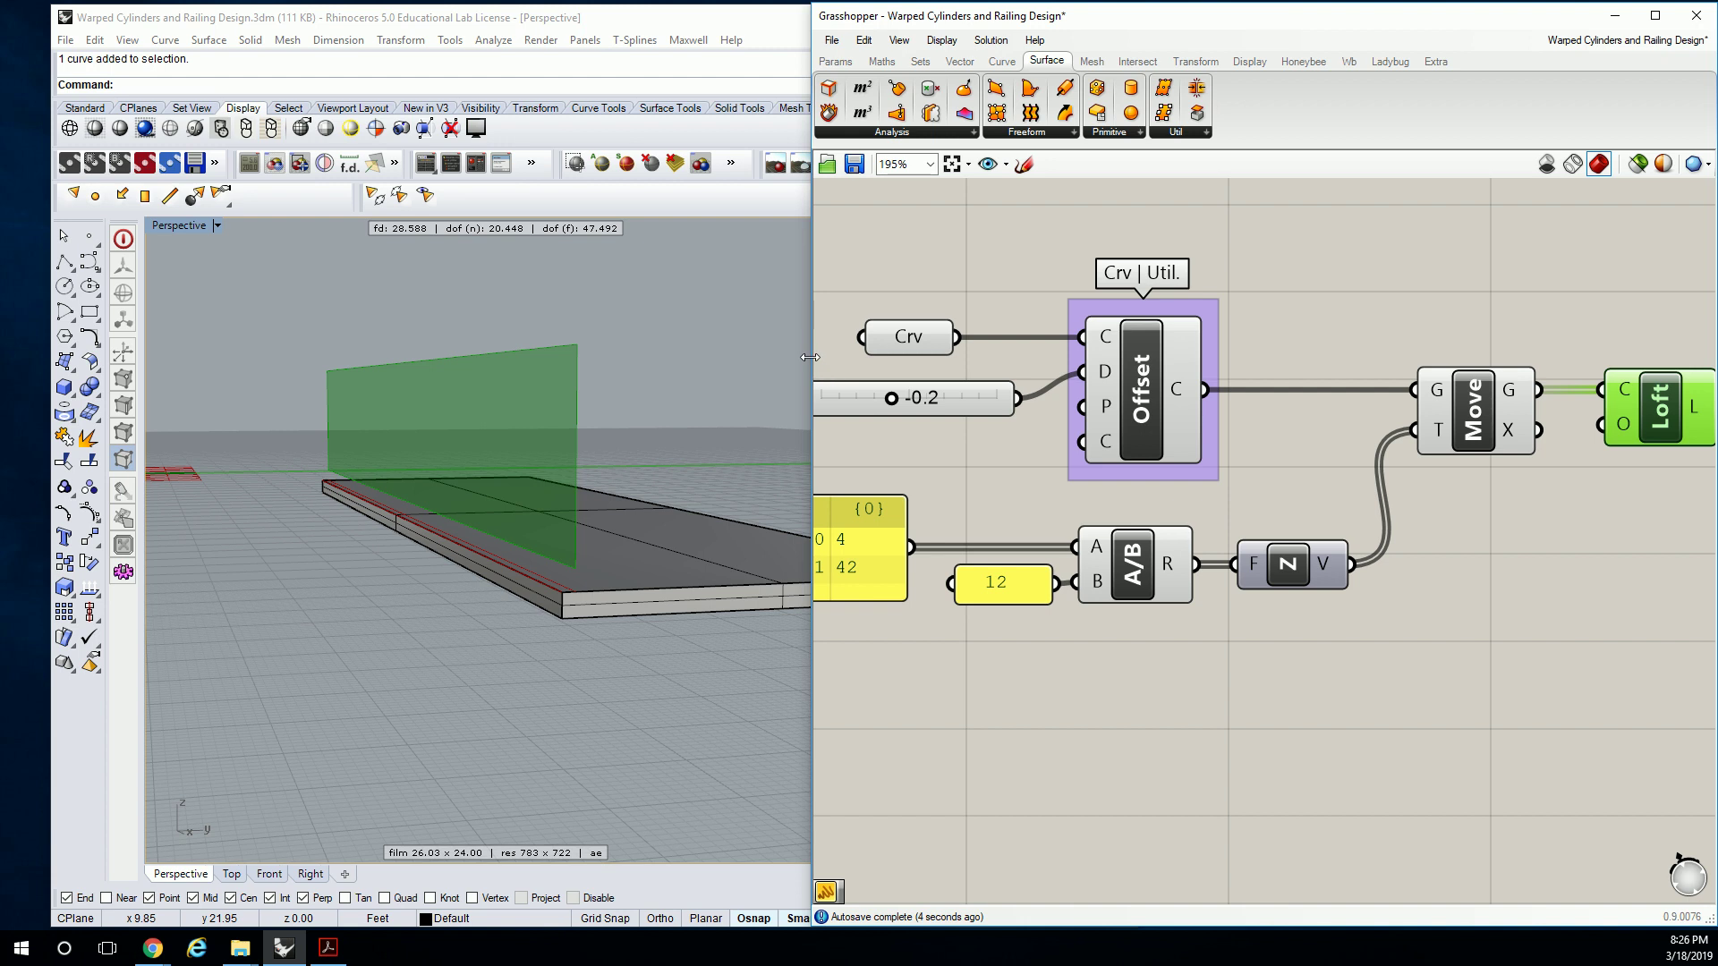
# Widen the Grasshopper window and inspect the lofted railing surface in Rhino.
pyautogui.moveTo(813, 362); pyautogui.dragTo(698, 362)
pyautogui.moveTo(572, 394)
pyautogui.mouseDown(button='right')
pyautogui.moveTo(513, 393)
pyautogui.moveTo(555, 385)
pyautogui.mouseUp(button='right')
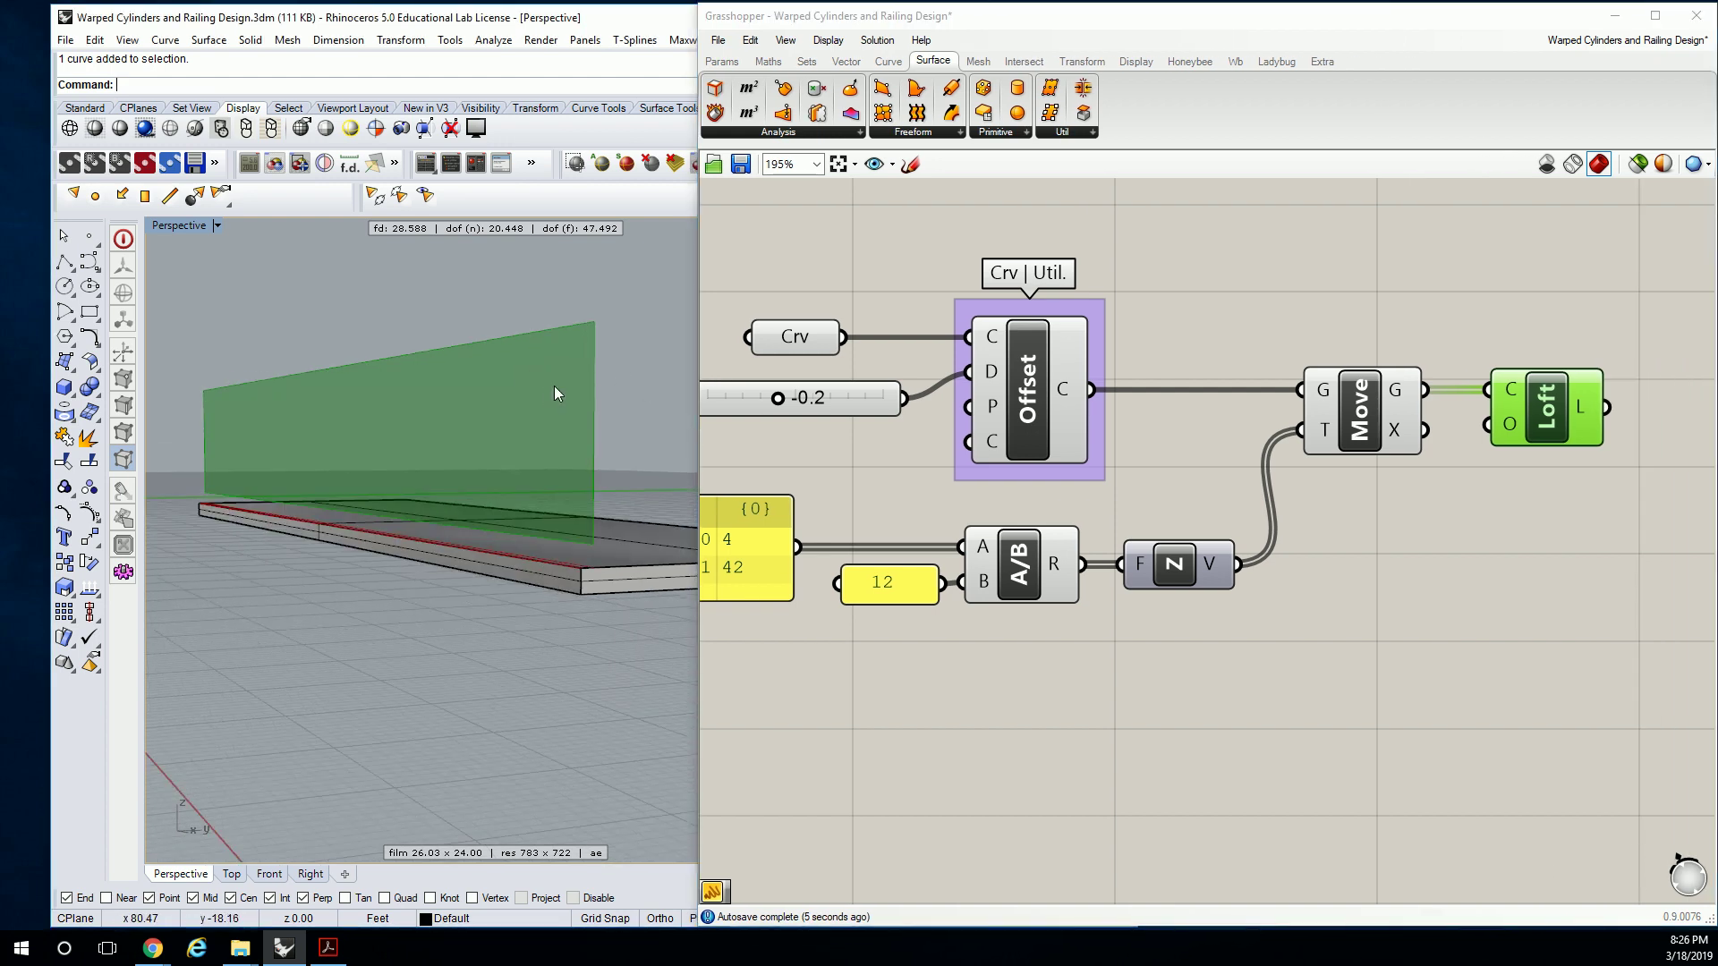
pyautogui.click(1341, 271)
pyautogui.moveTo(1356, 295); pyautogui.dragTo(1423, 276, button='right')
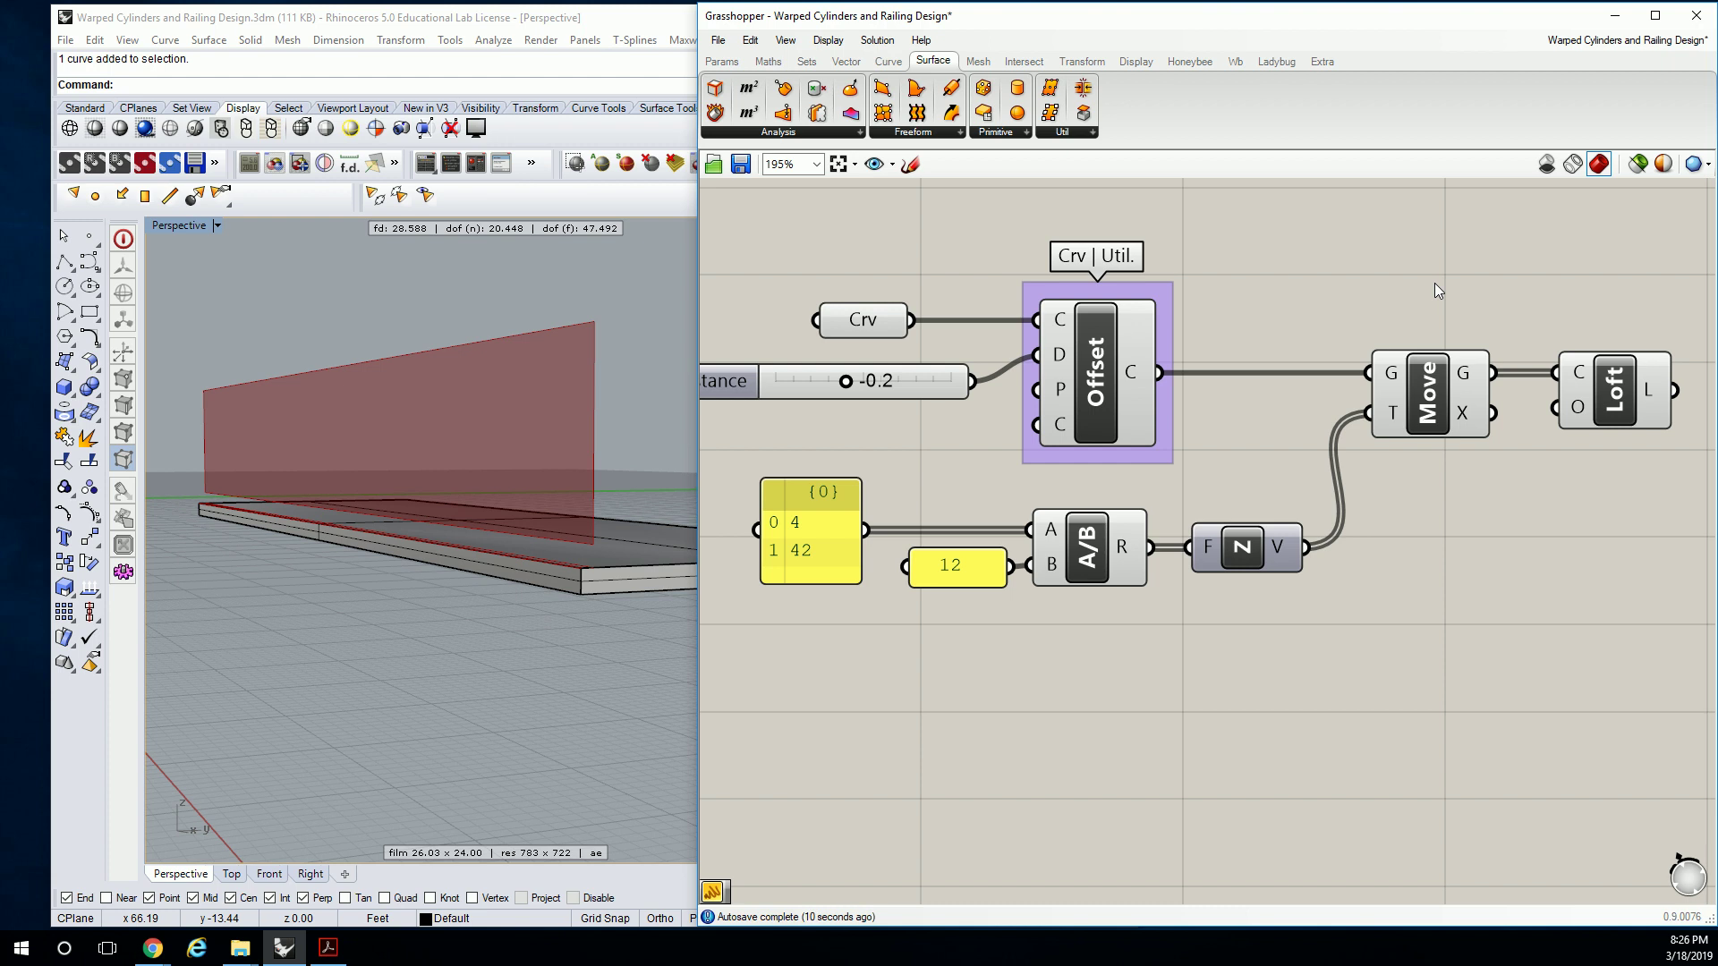
# Group the Loft component and label the group "Srf | Frfm".
pyautogui.click(1647, 401)
pyautogui.hotkey('ctrl', 'g')
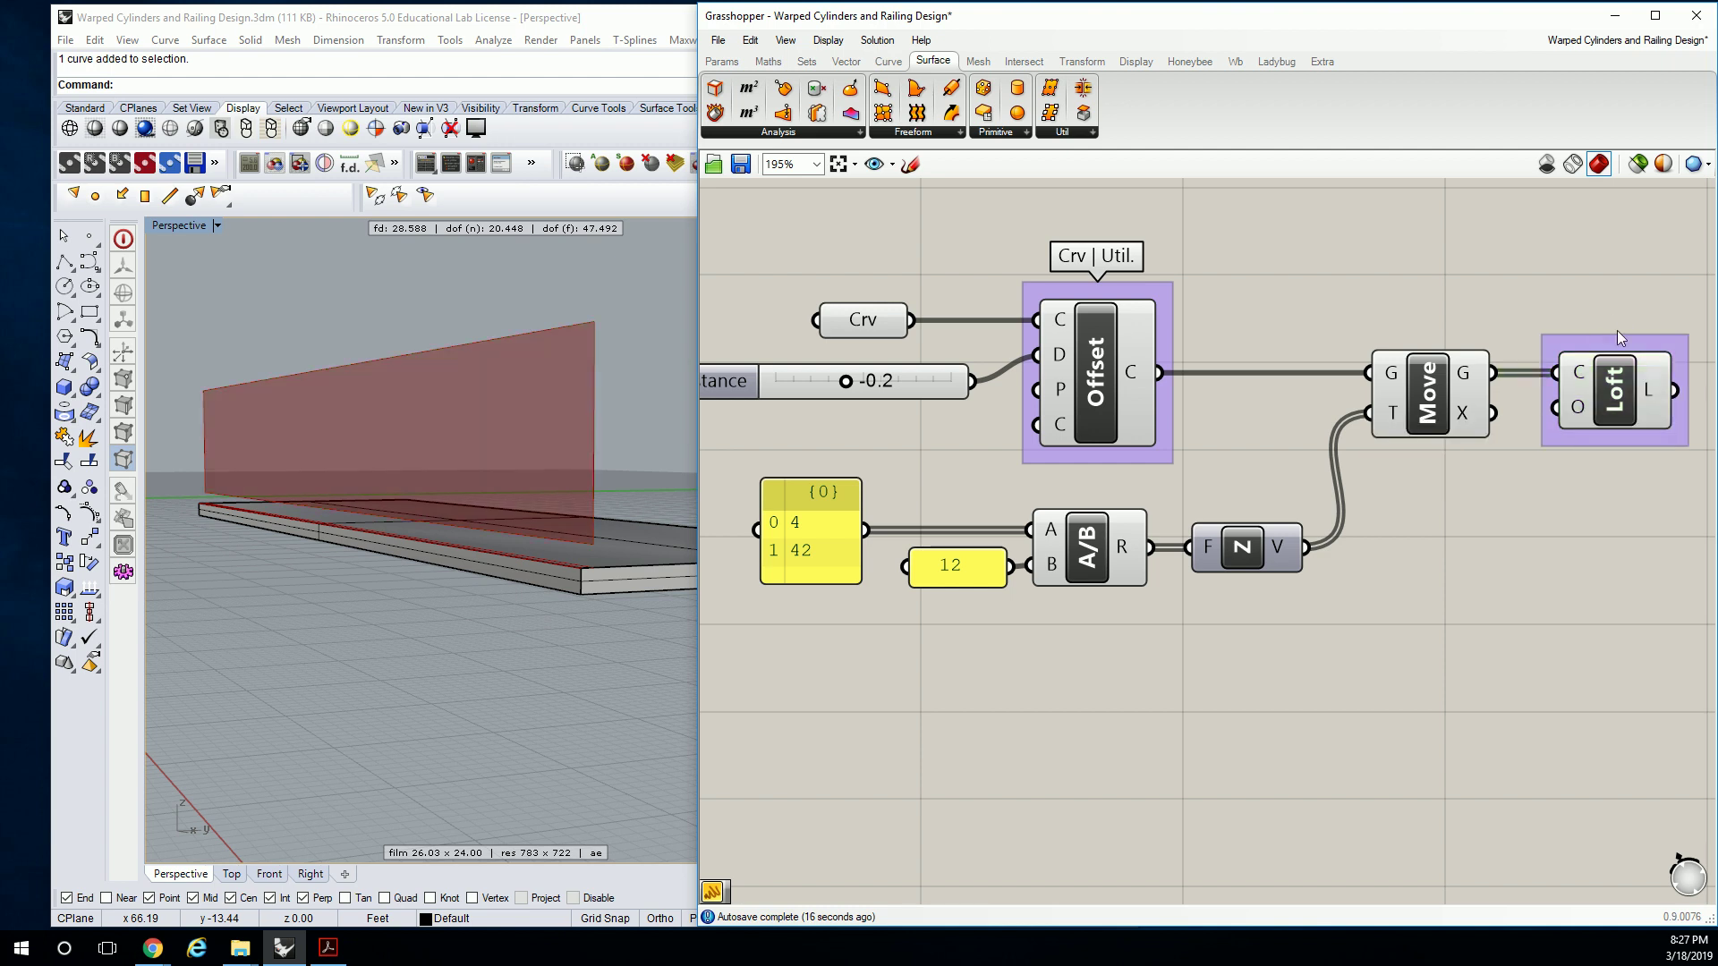
pyautogui.rightClick(1618, 349)
pyautogui.write('Srf | Frfm')
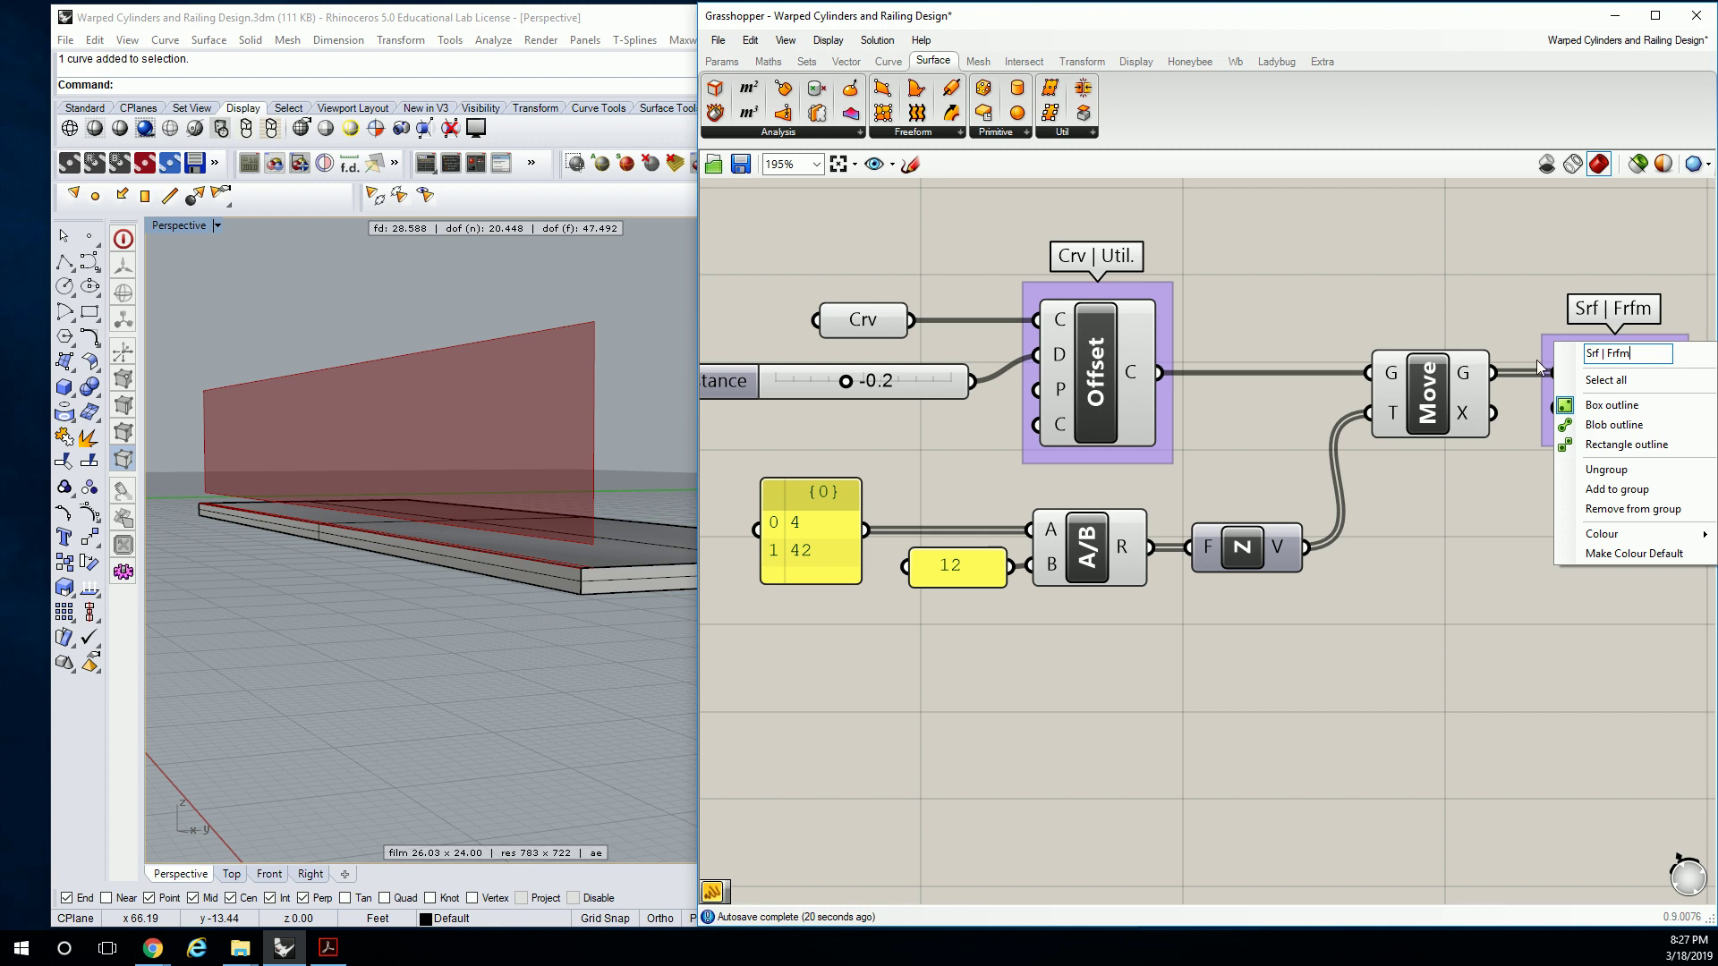
pyautogui.press('Return')
# Group the Move component and label the group "Transf | Euclid.".
pyautogui.click(1419, 374)
pyautogui.hotkey('ctrl', 'g')
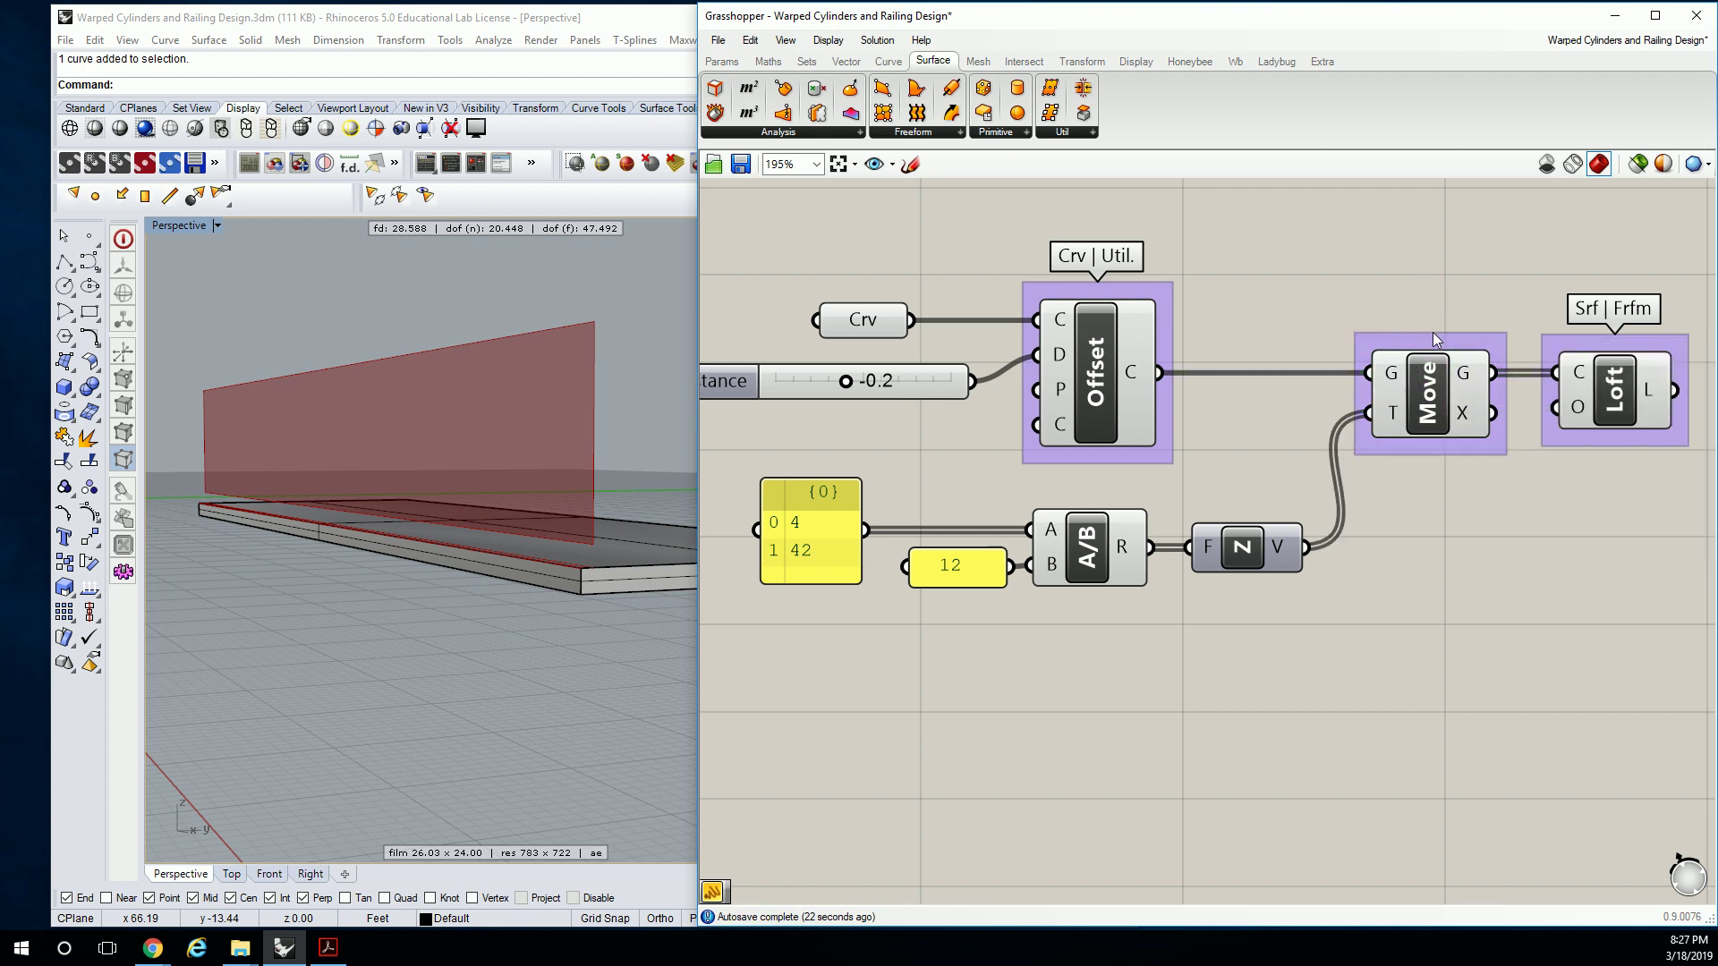
pyautogui.rightClick(1437, 341)
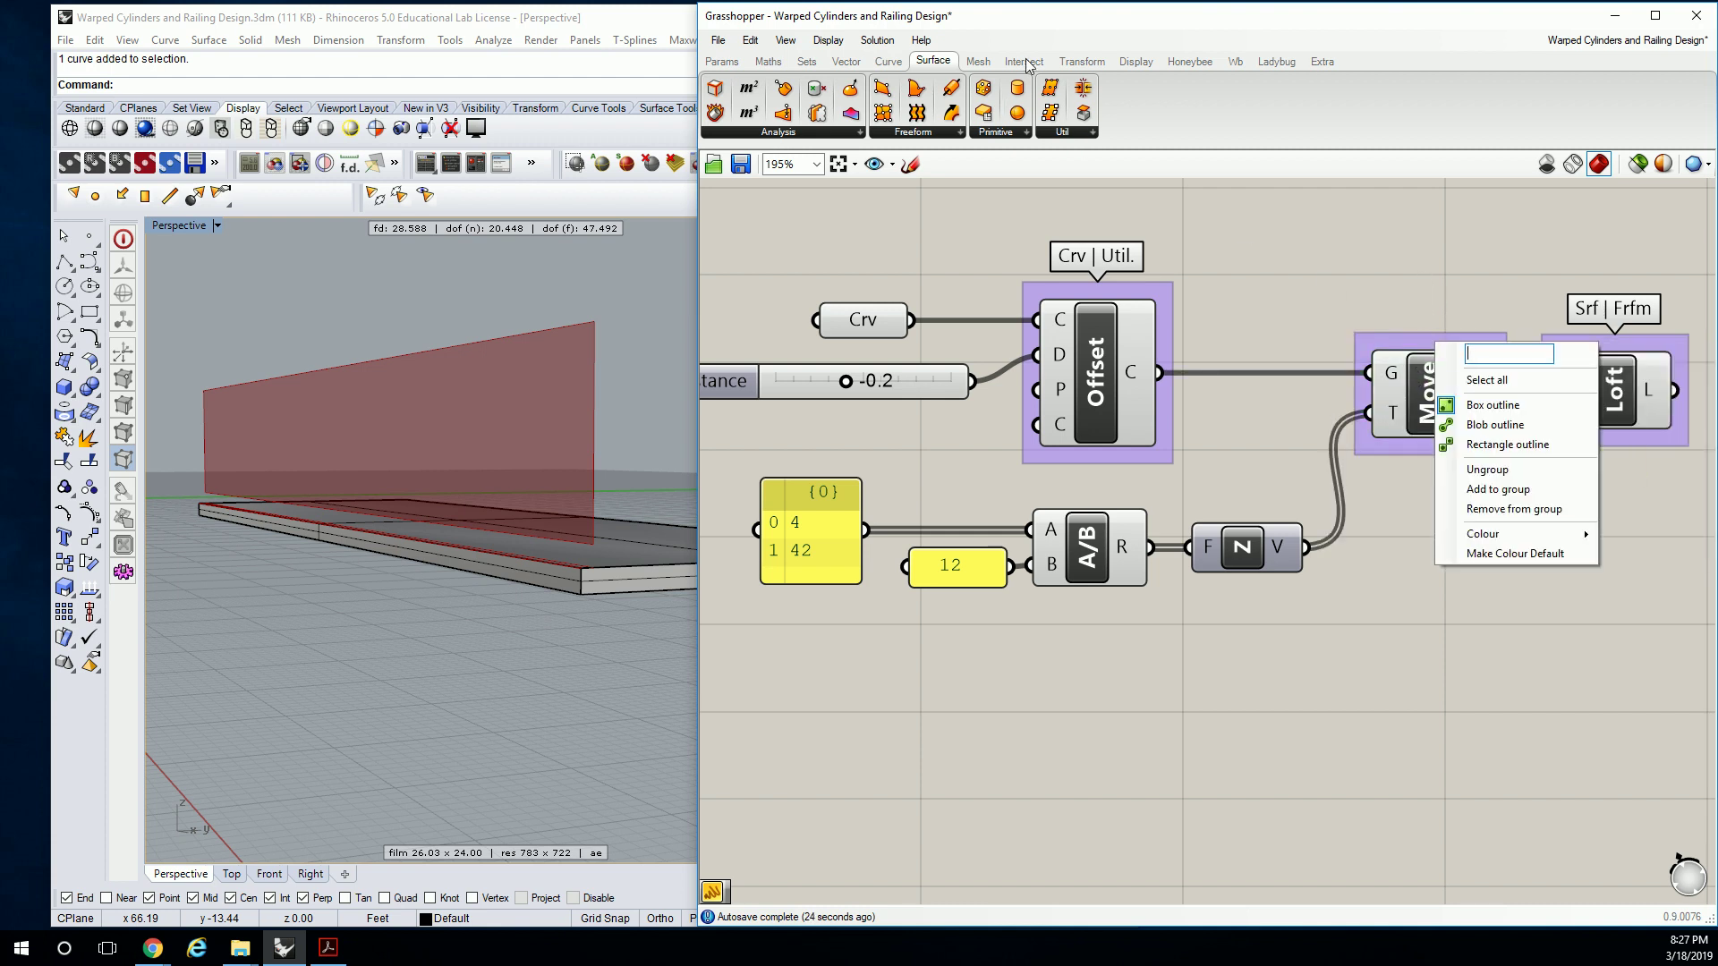
pyautogui.click(1080, 60)
pyautogui.rightClick(1456, 344)
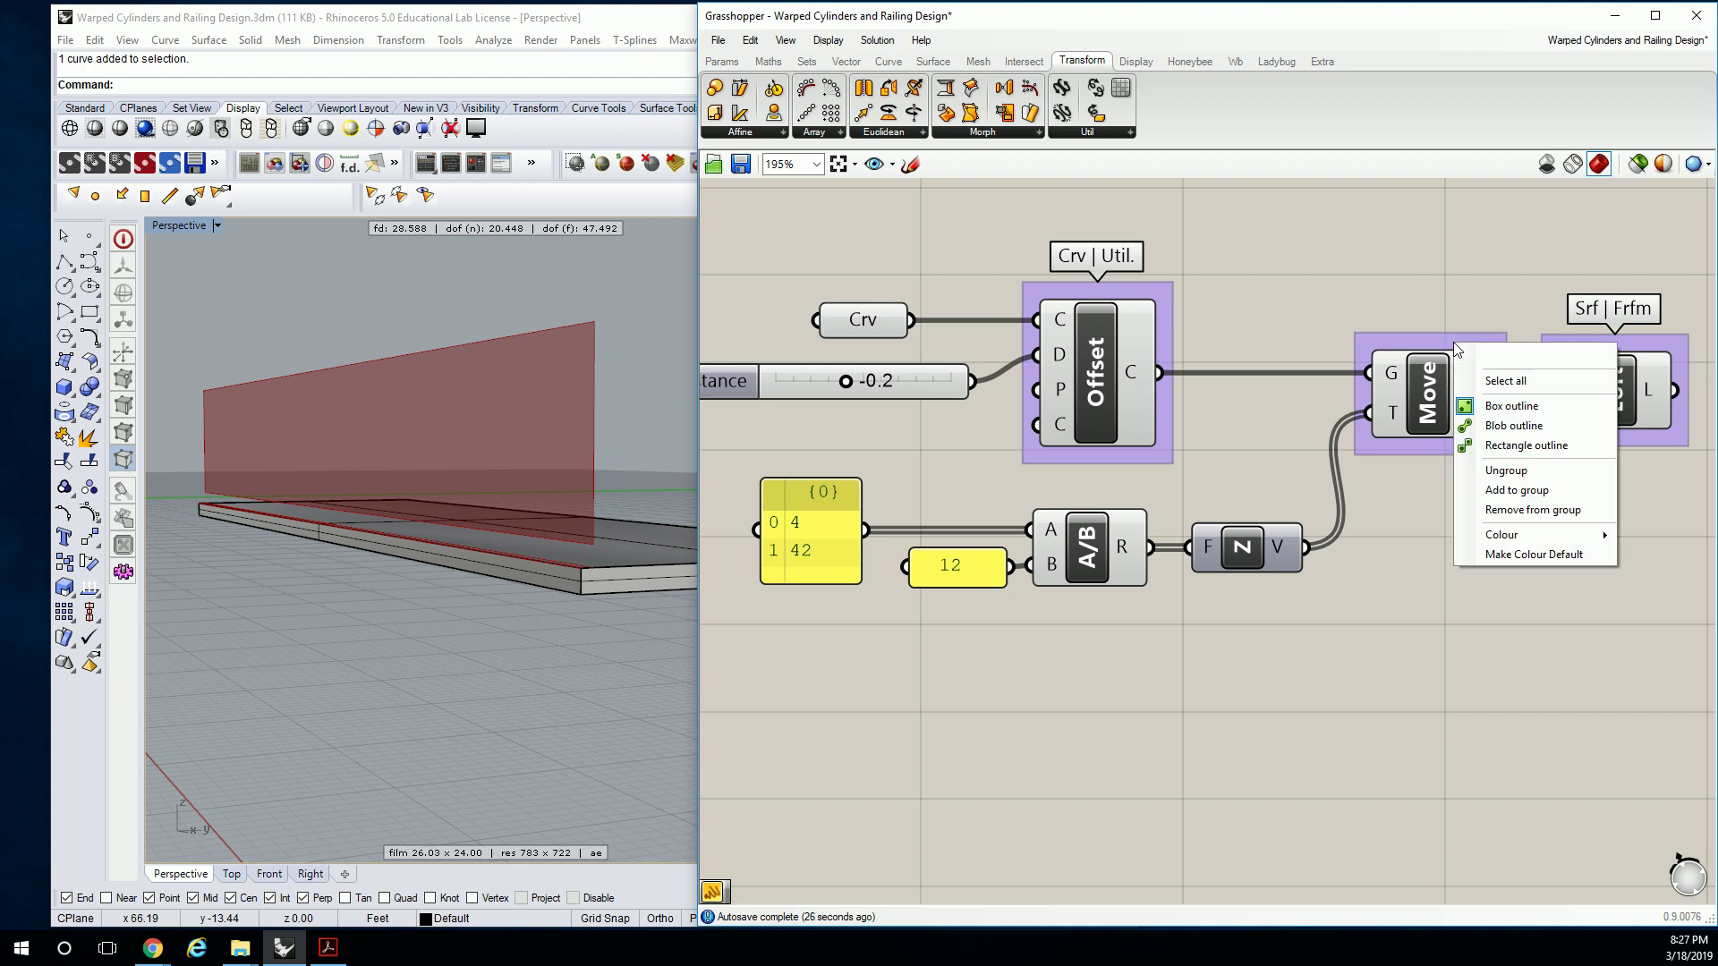
pyautogui.write('Transf')
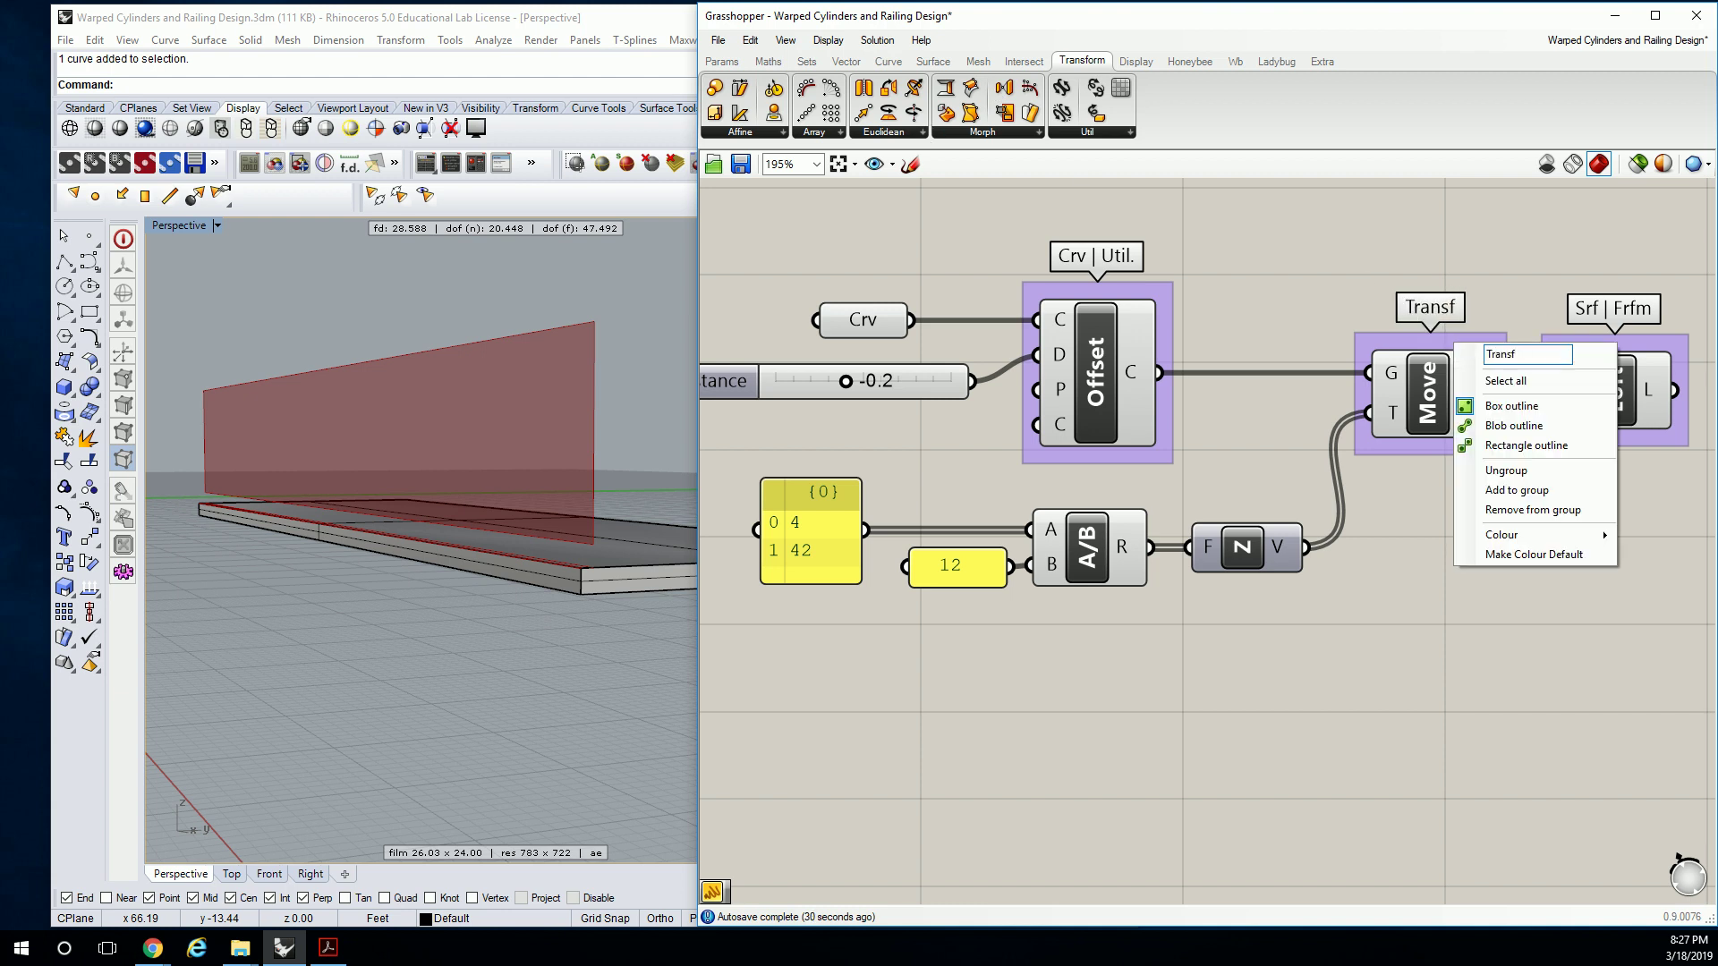
pyautogui.write('  | Ecli')
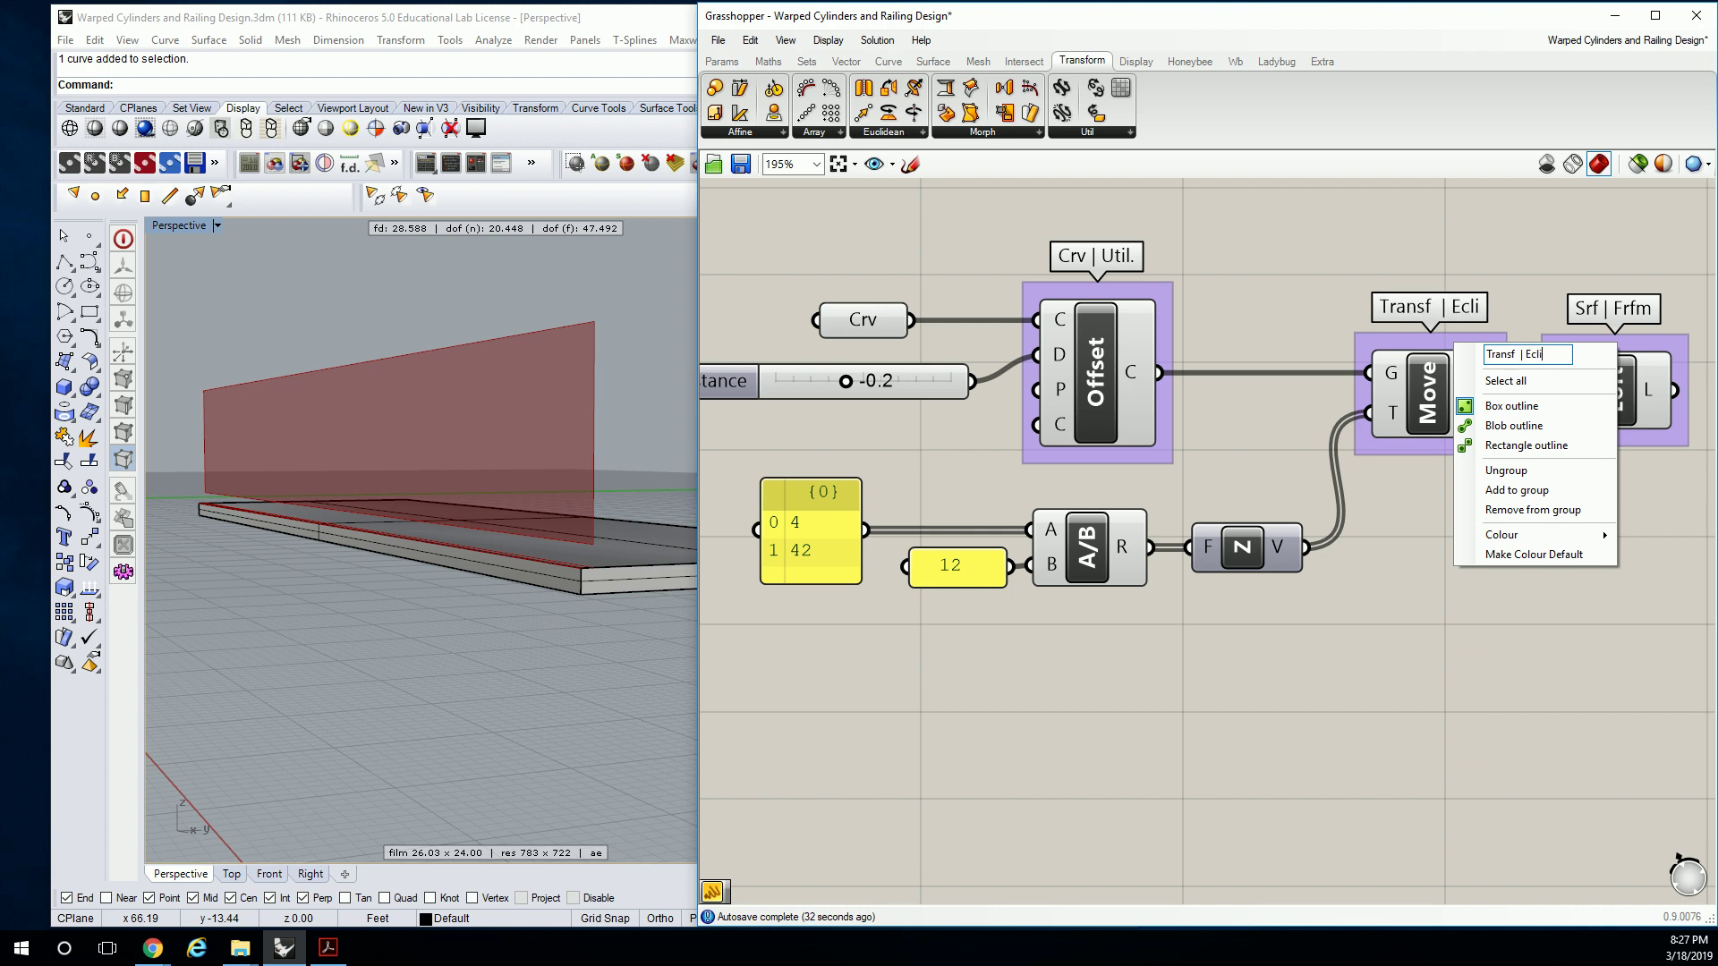
pyautogui.press('BackSpace')
pyautogui.press('BackSpace')
pyautogui.press('BackSpace')
pyautogui.write('uclid.')
pyautogui.click(1343, 230)
# Group the Unit Z component and label the group "Vect | Vect".
pyautogui.click(1233, 544)
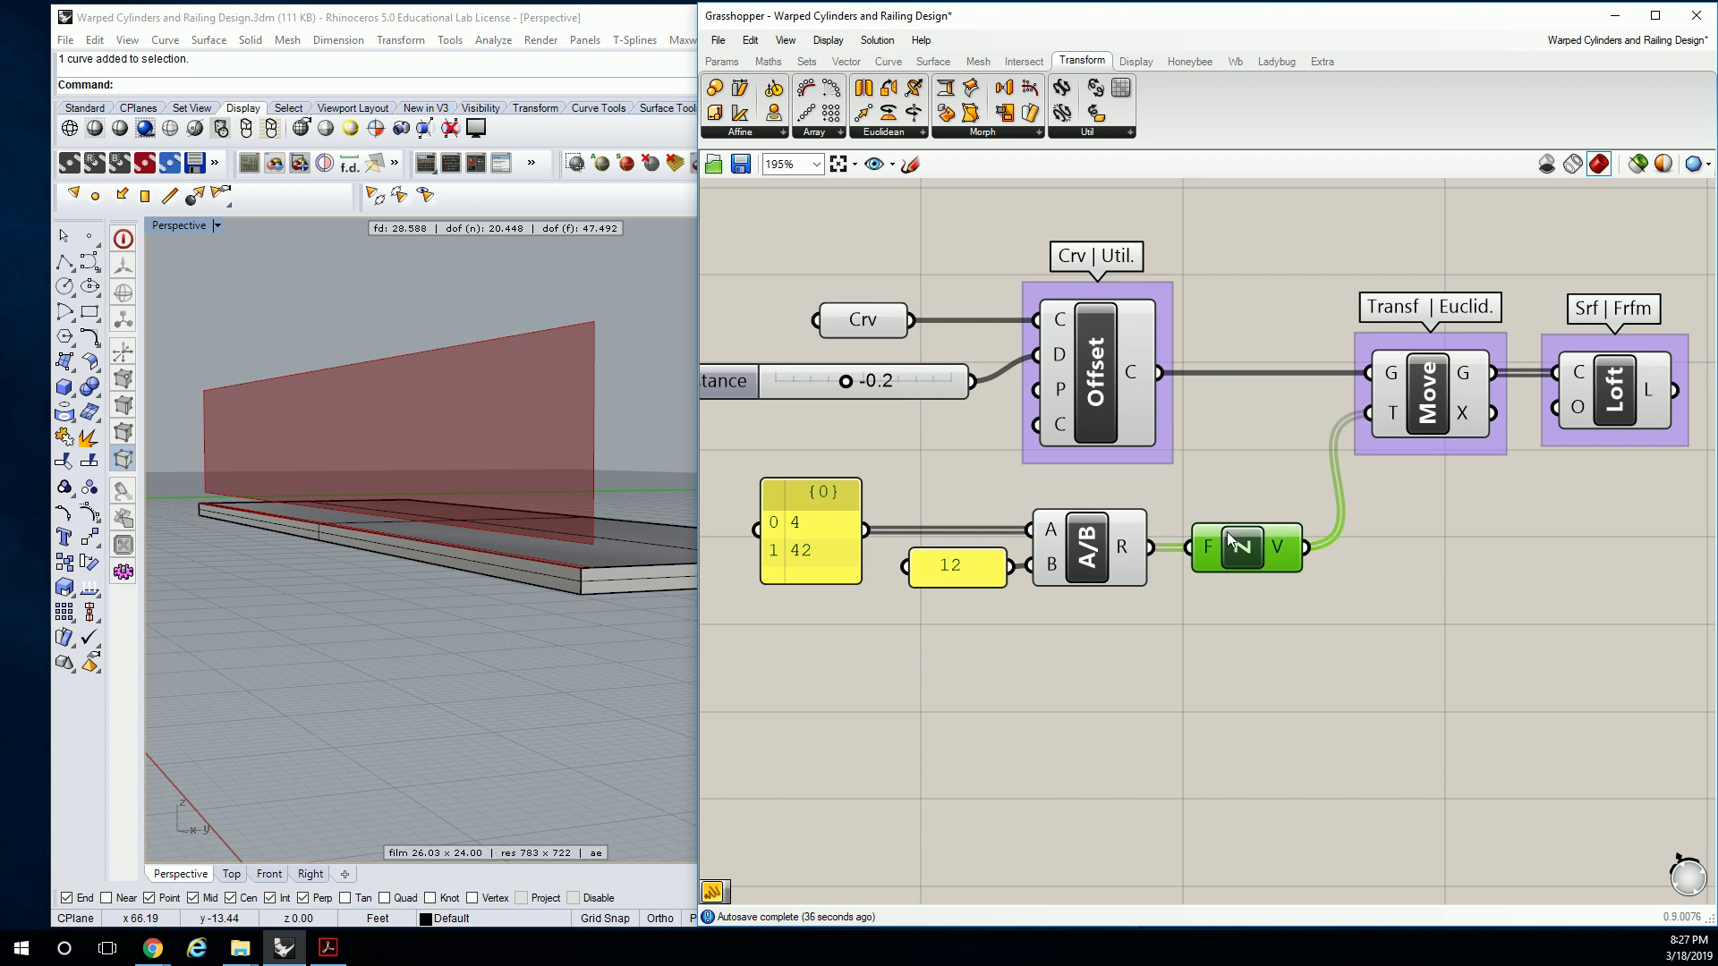
pyautogui.hotkey('ctrl', 'g')
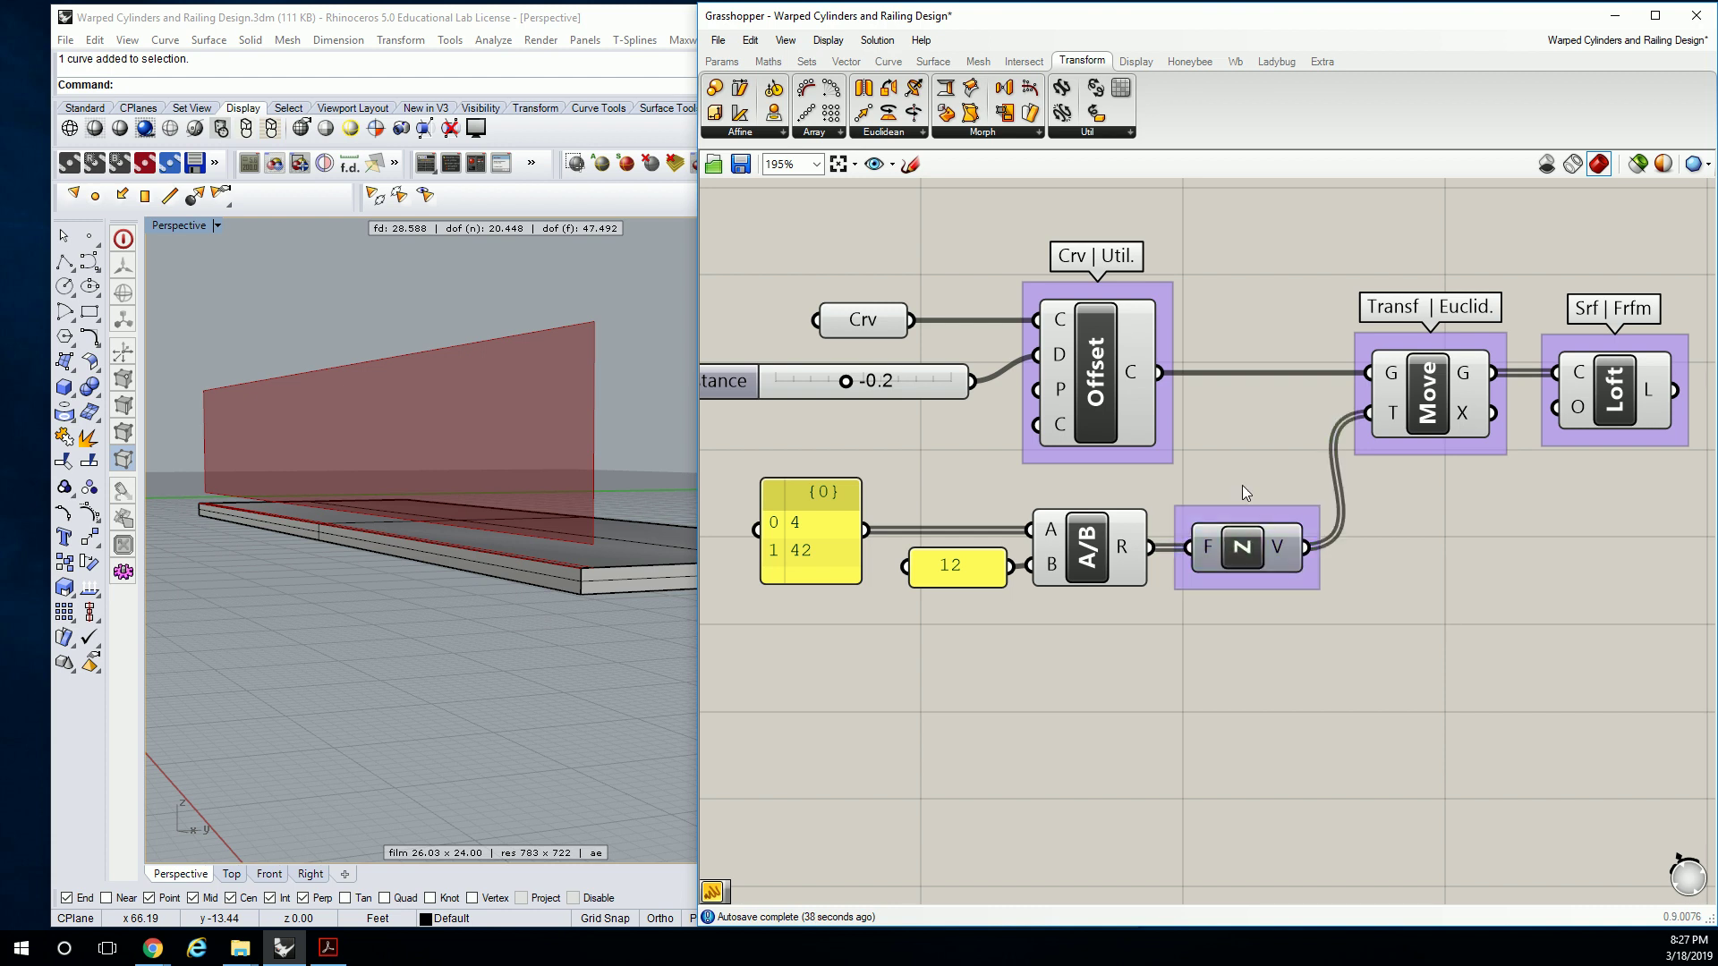
pyautogui.rightClick(1265, 518)
pyautogui.write('Vect | Vect')
pyautogui.press('Return')
# Group the Division component and label the group "Math | Ops".
pyautogui.click(1078, 551)
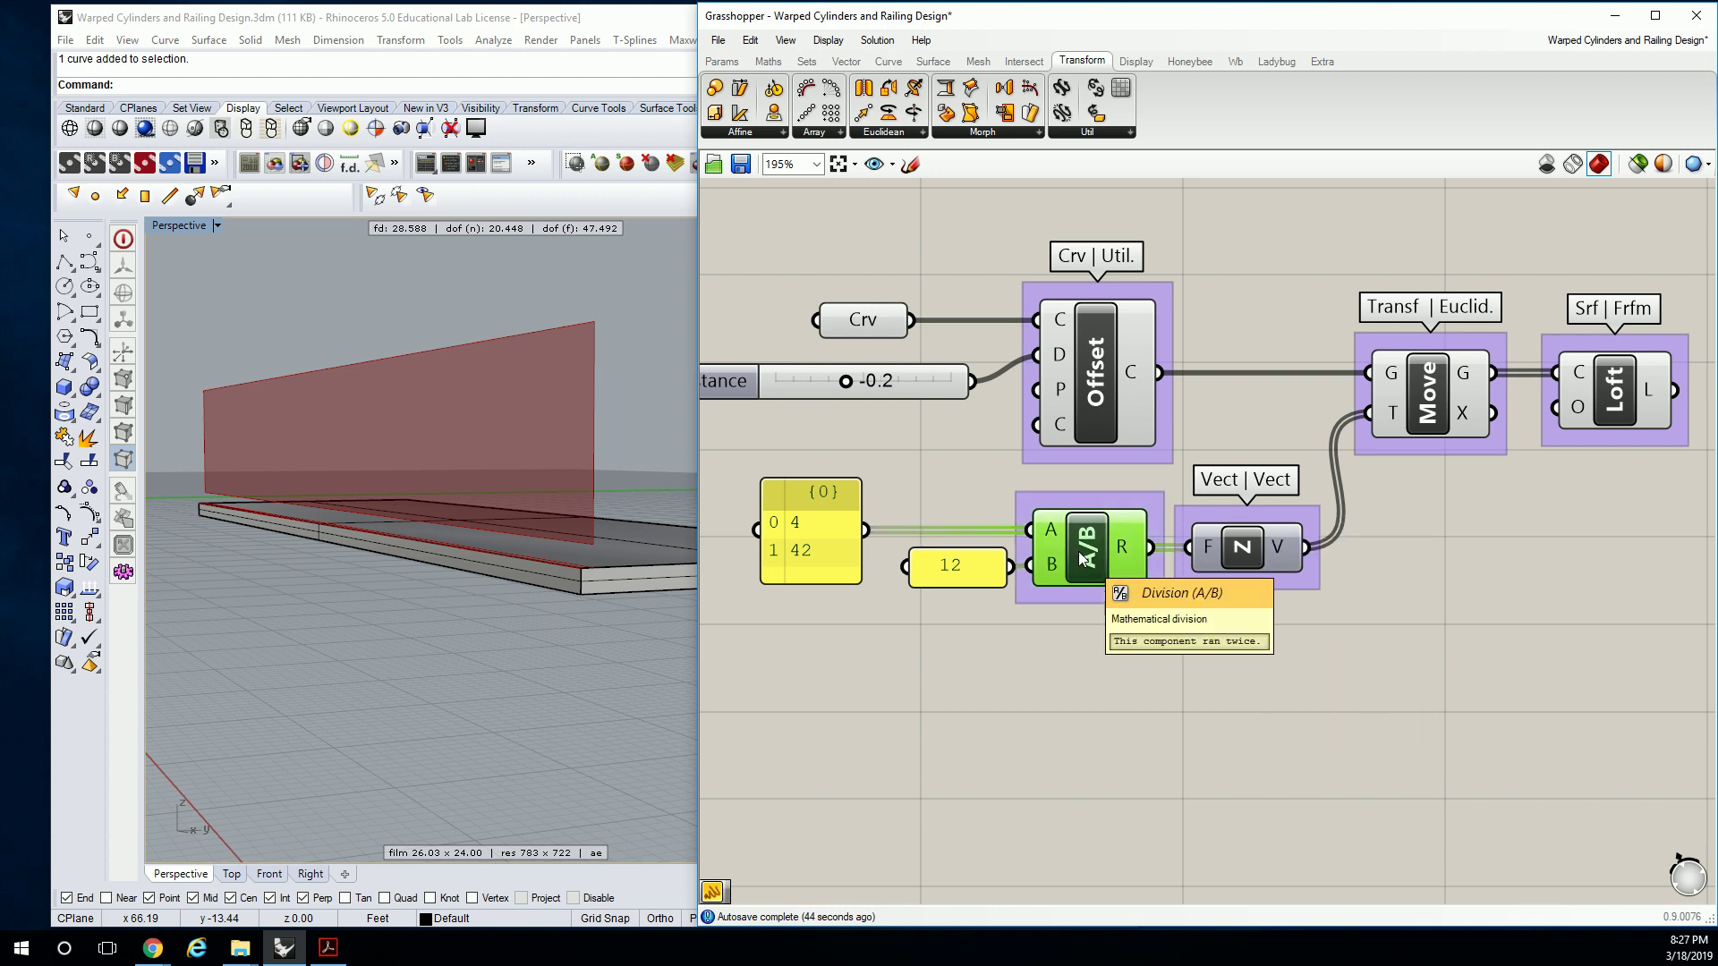
pyautogui.hotkey('ctrl', 'g')
pyautogui.rightClick(1089, 502)
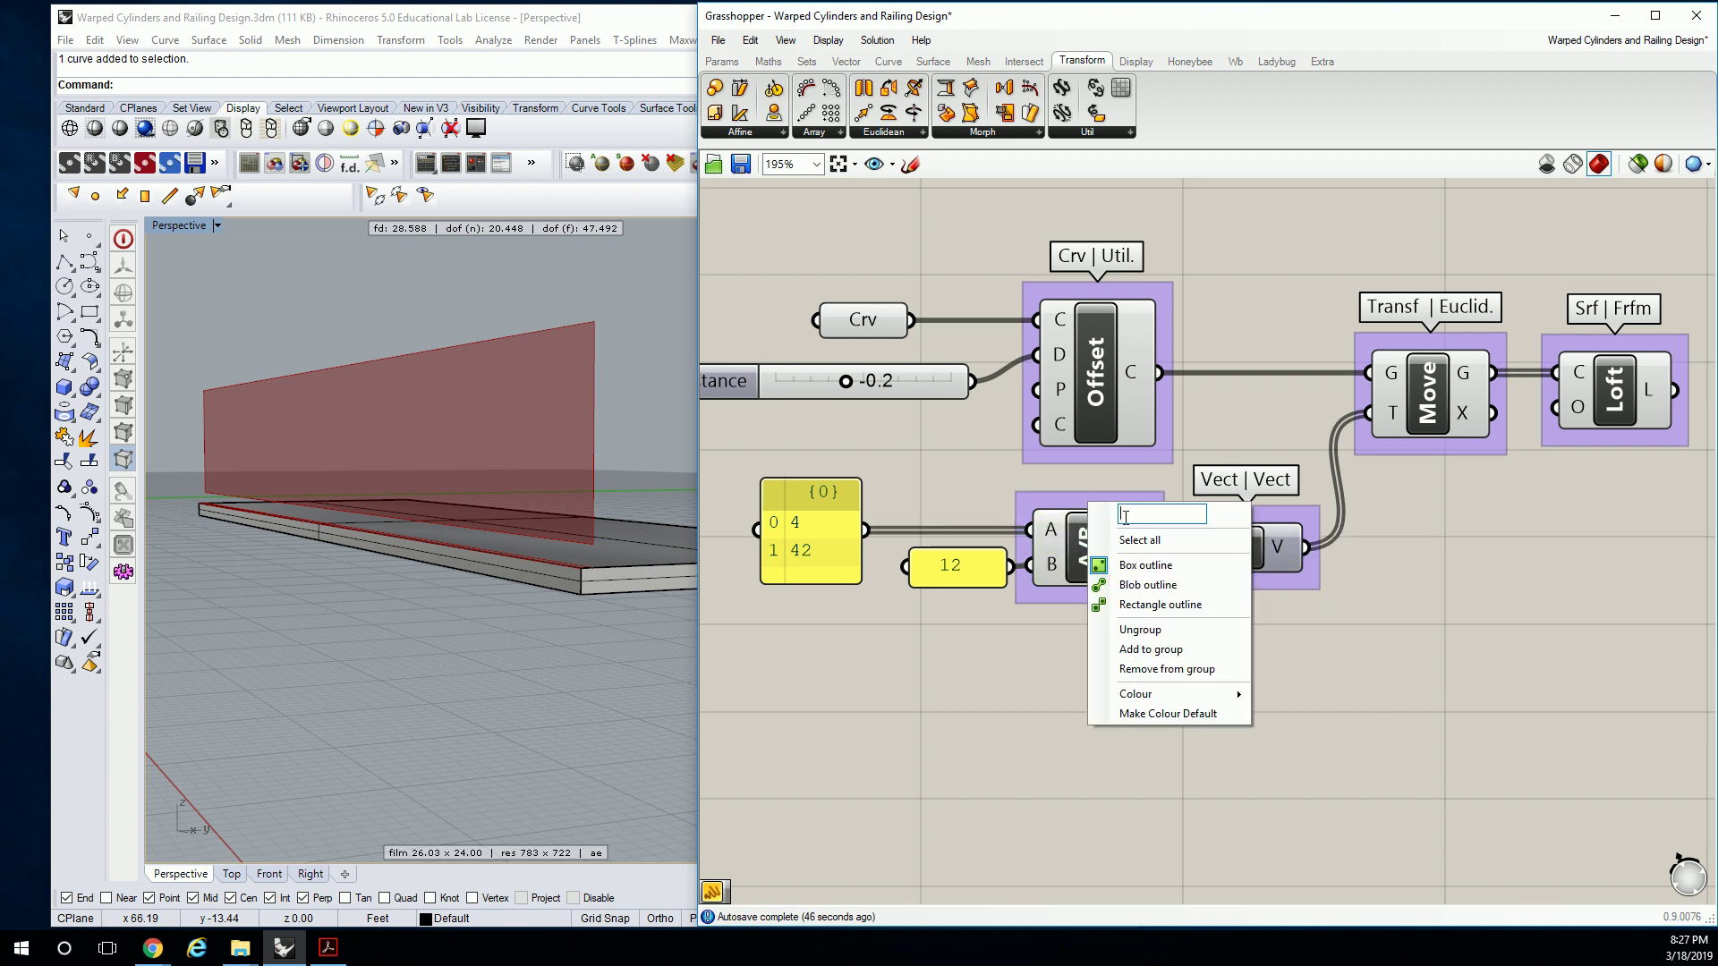
pyautogui.write('Math | Ops')
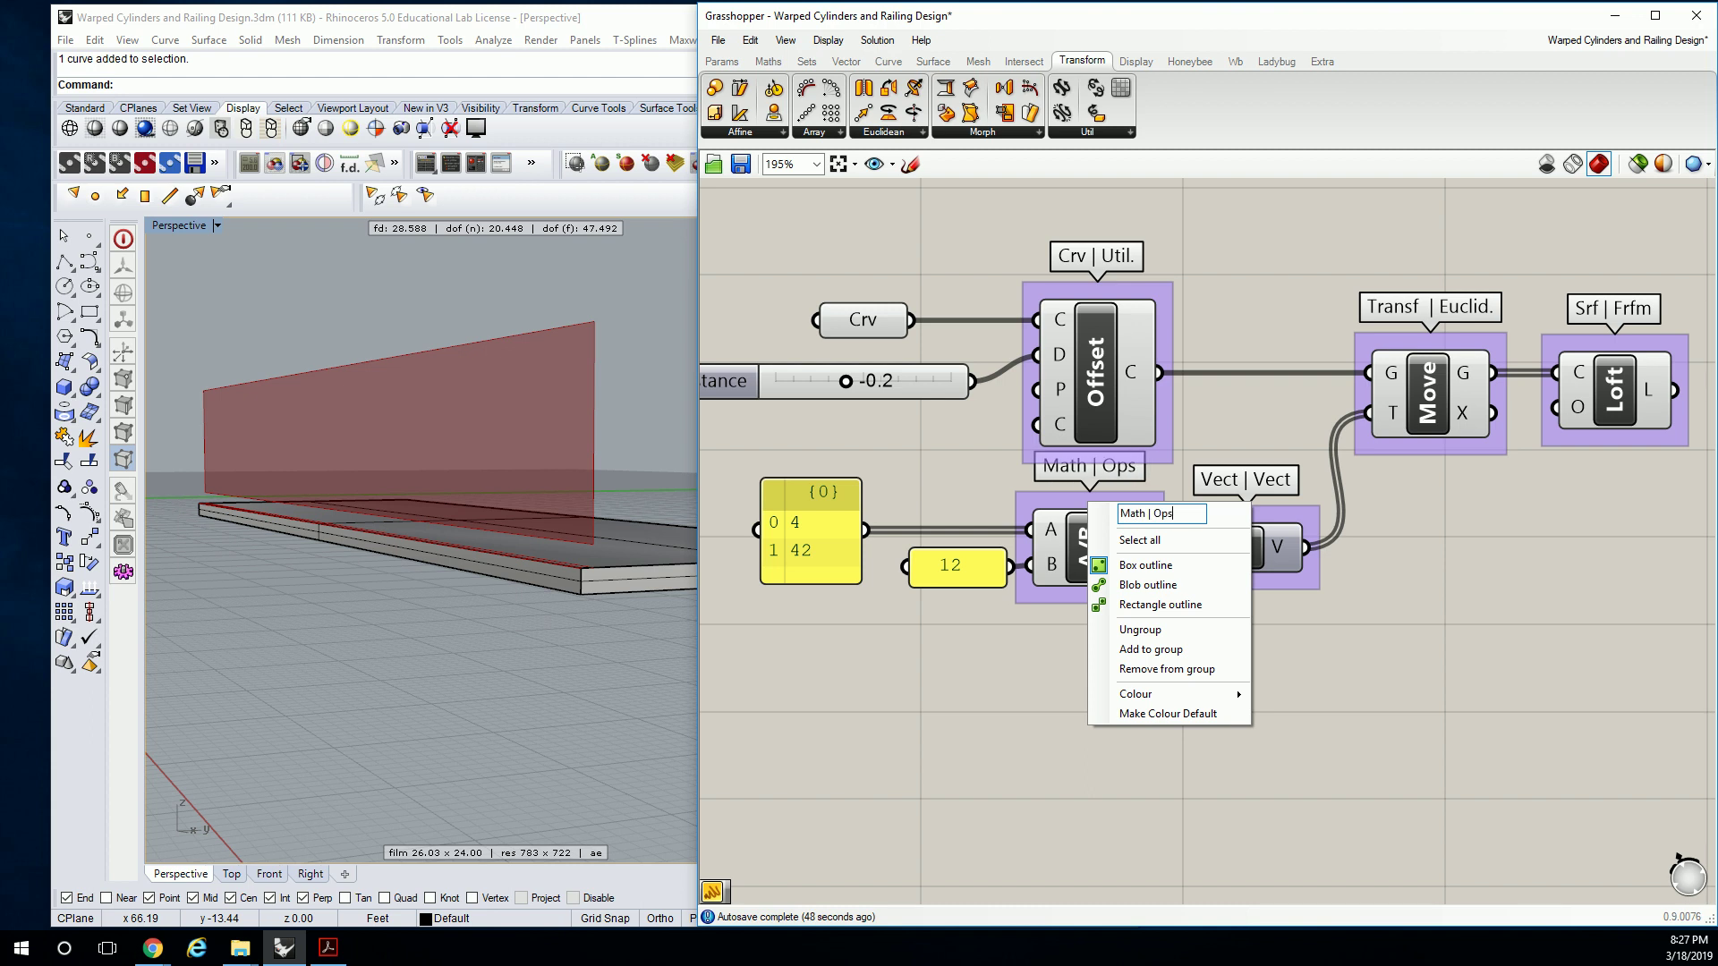
pyautogui.press('Return')
# Move both panels and the Division and Unit Z groups slightly down, clear of the Offset group.
pyautogui.moveTo(1313, 656); pyautogui.dragTo(750, 502)
pyautogui.moveTo(1163, 548); pyautogui.dragTo(1165, 576)
pyautogui.click(1582, 536)
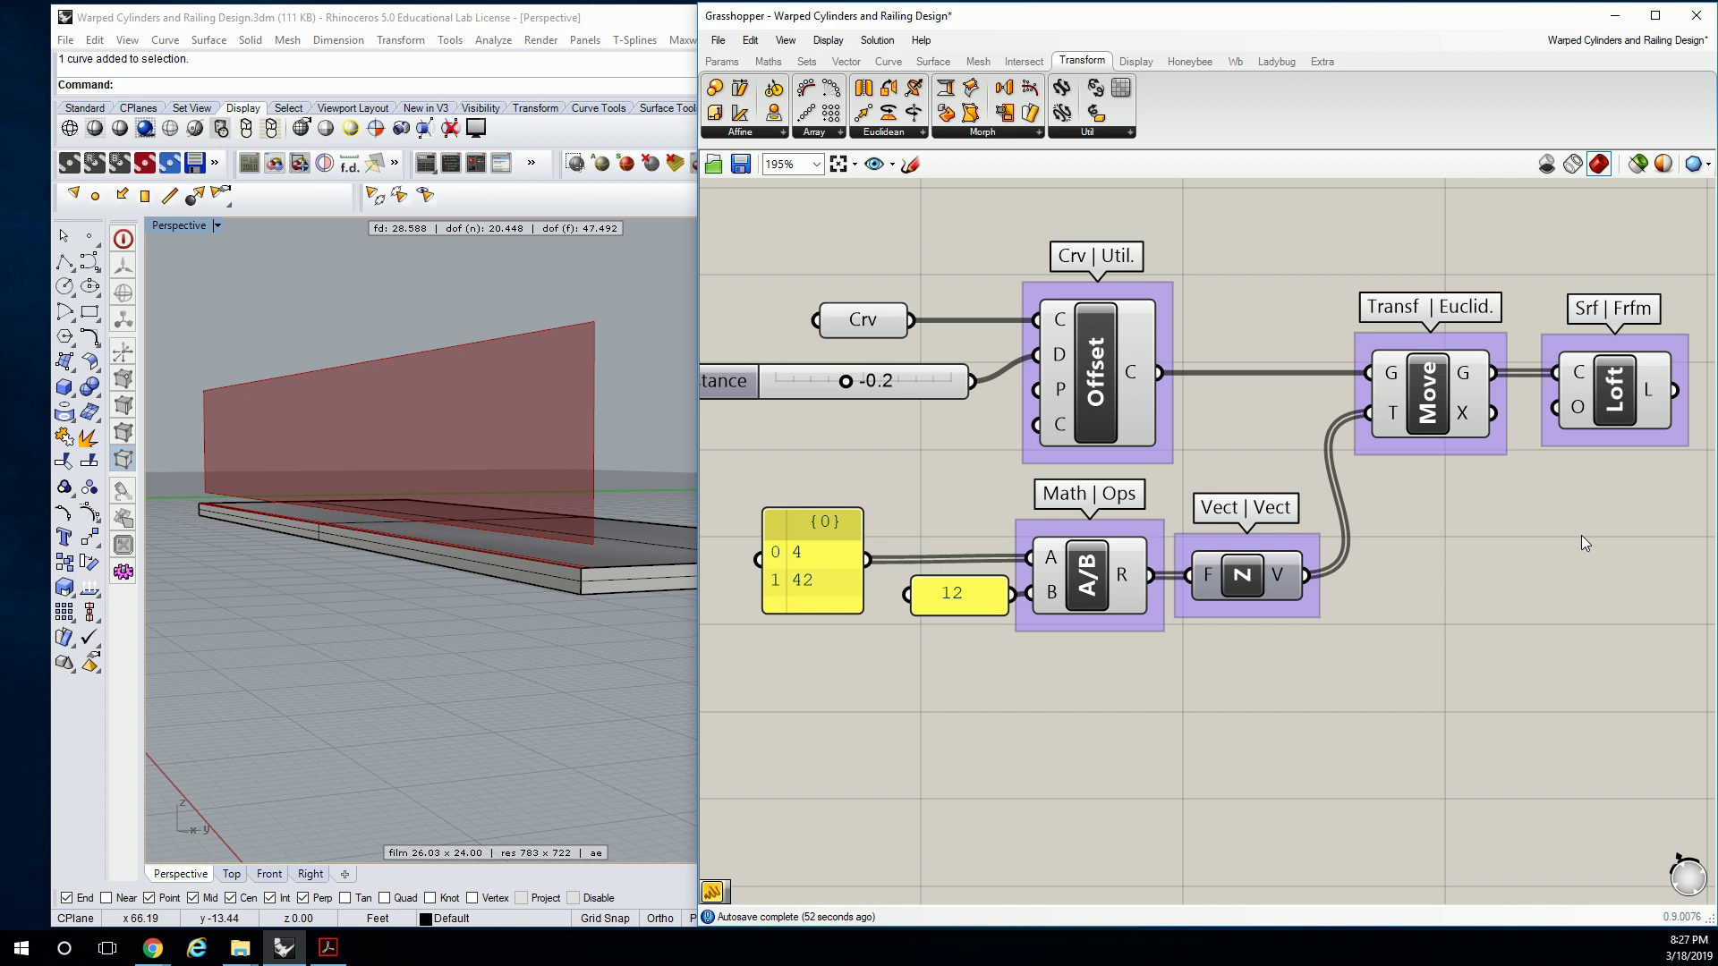